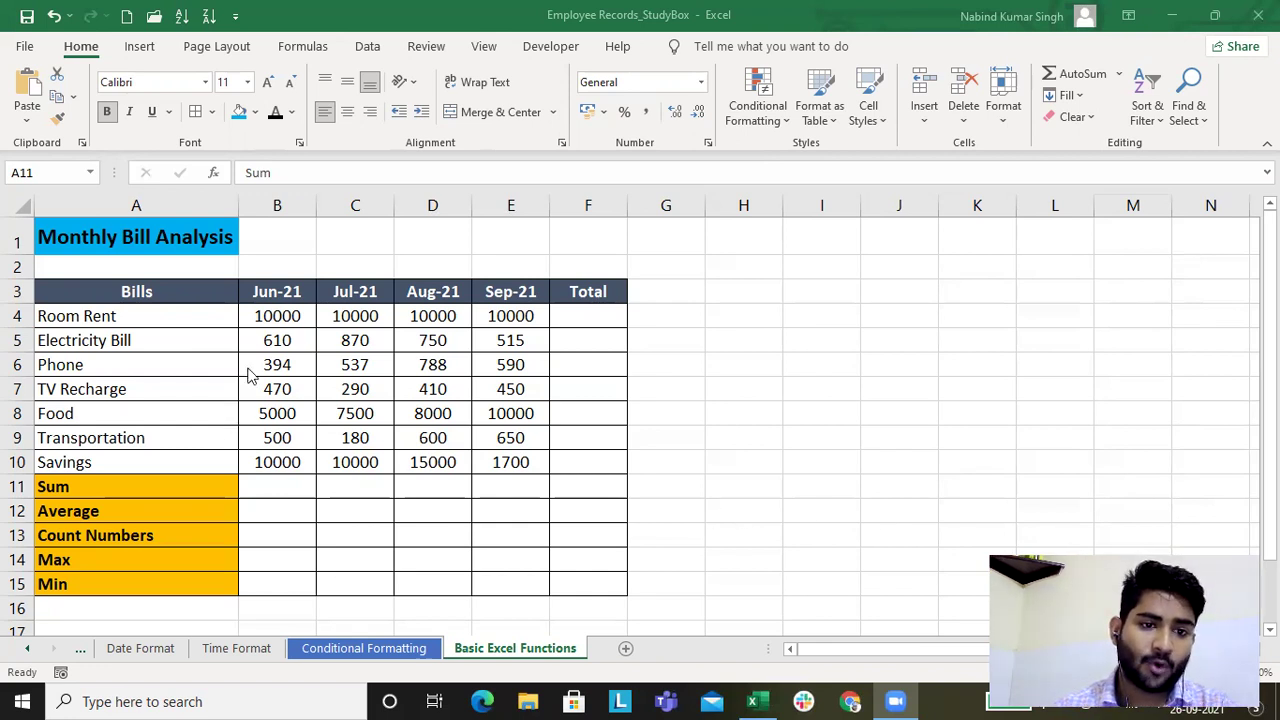
- Review the seven Jun-21 bill amounts, from Room Rent through Savings
key("alt+Tab")
left_click_drag(293, 317, 280, 455)
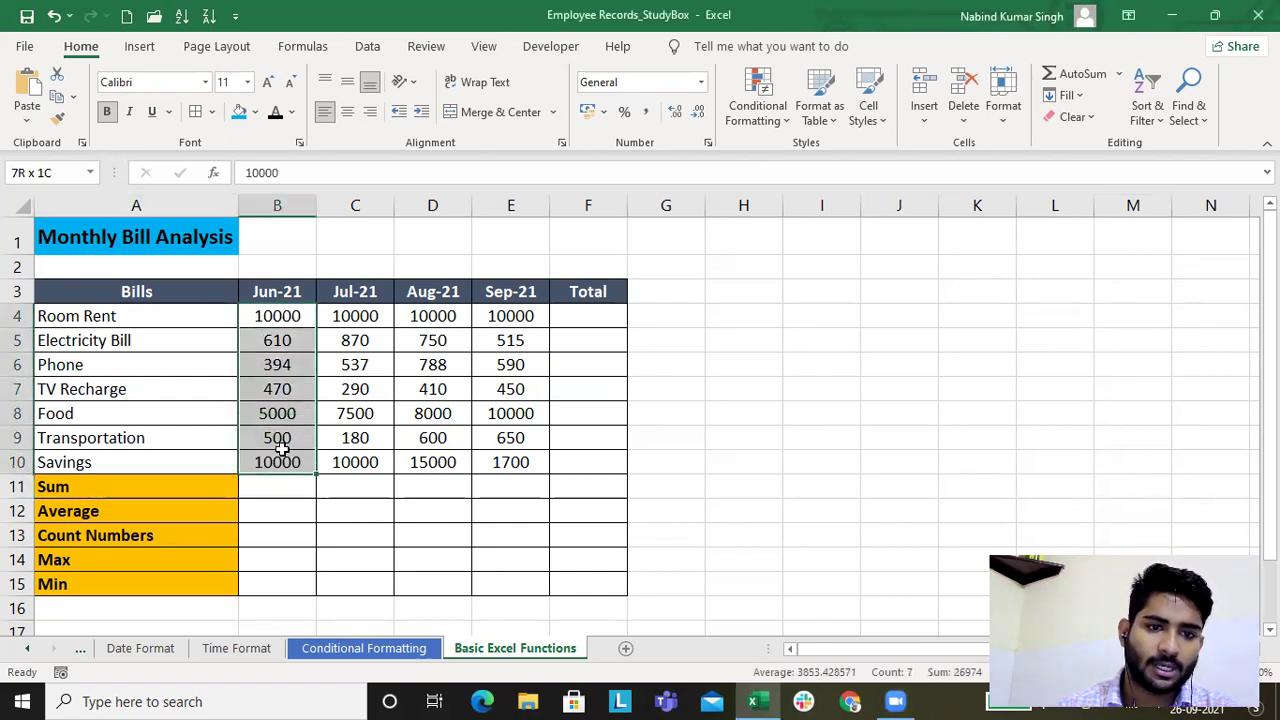
left_click(114, 323)
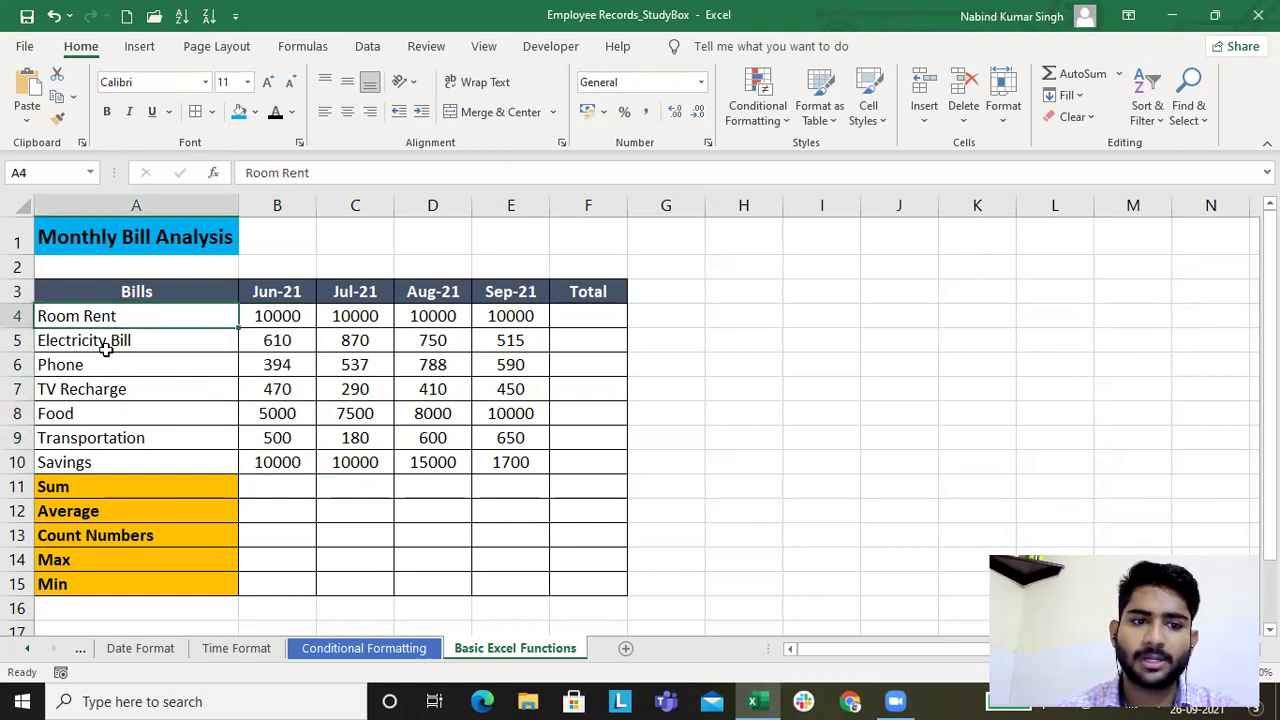
left_click(102, 345)
left_click(102, 365)
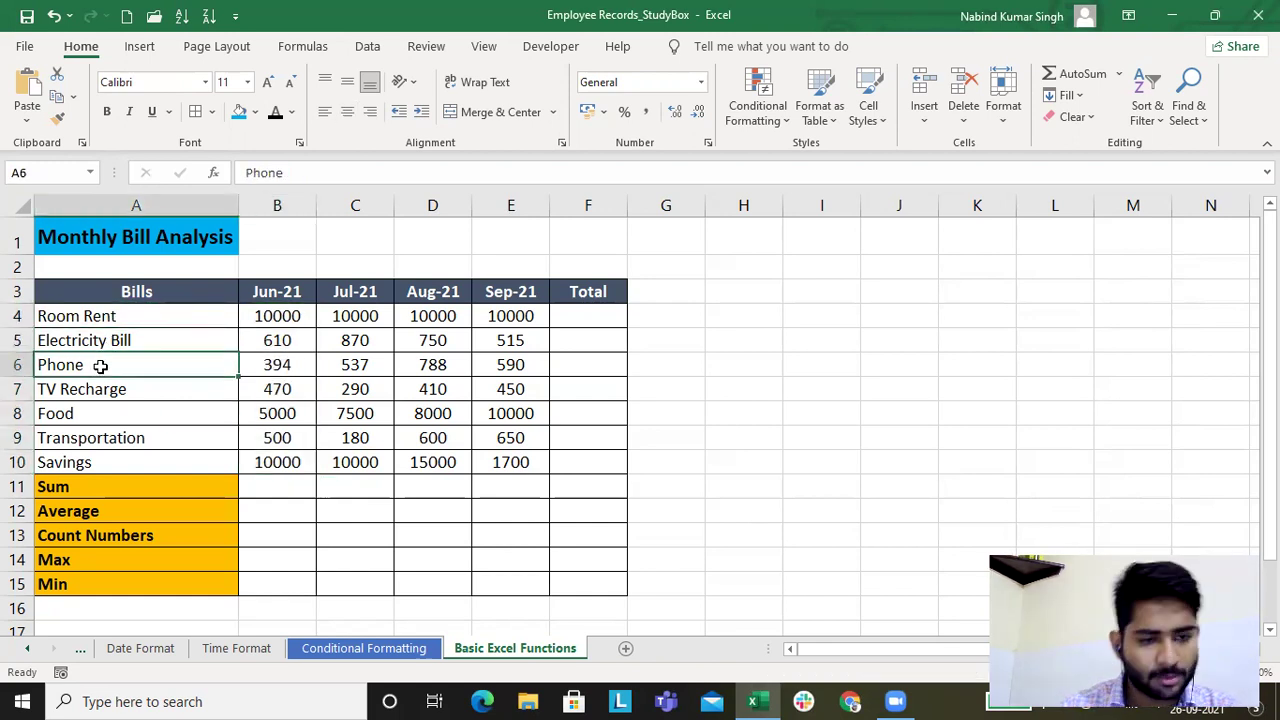
left_click(96, 393)
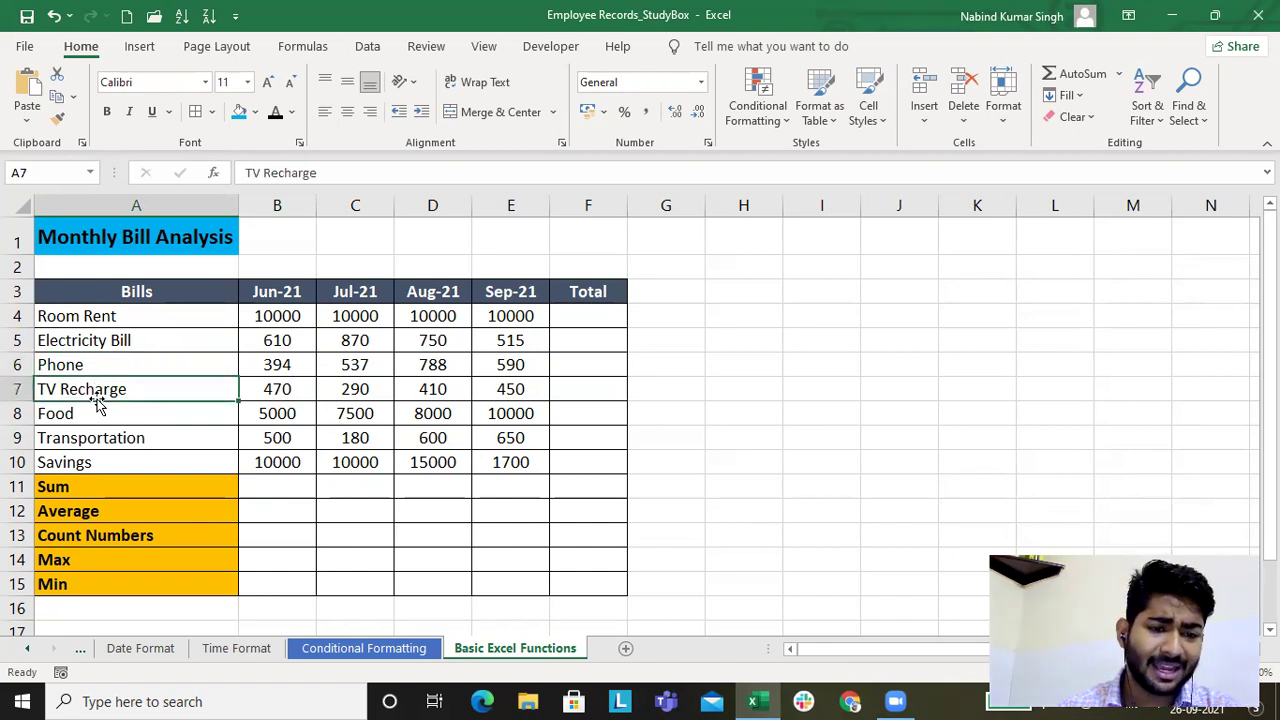
left_click(95, 414)
left_click(101, 440)
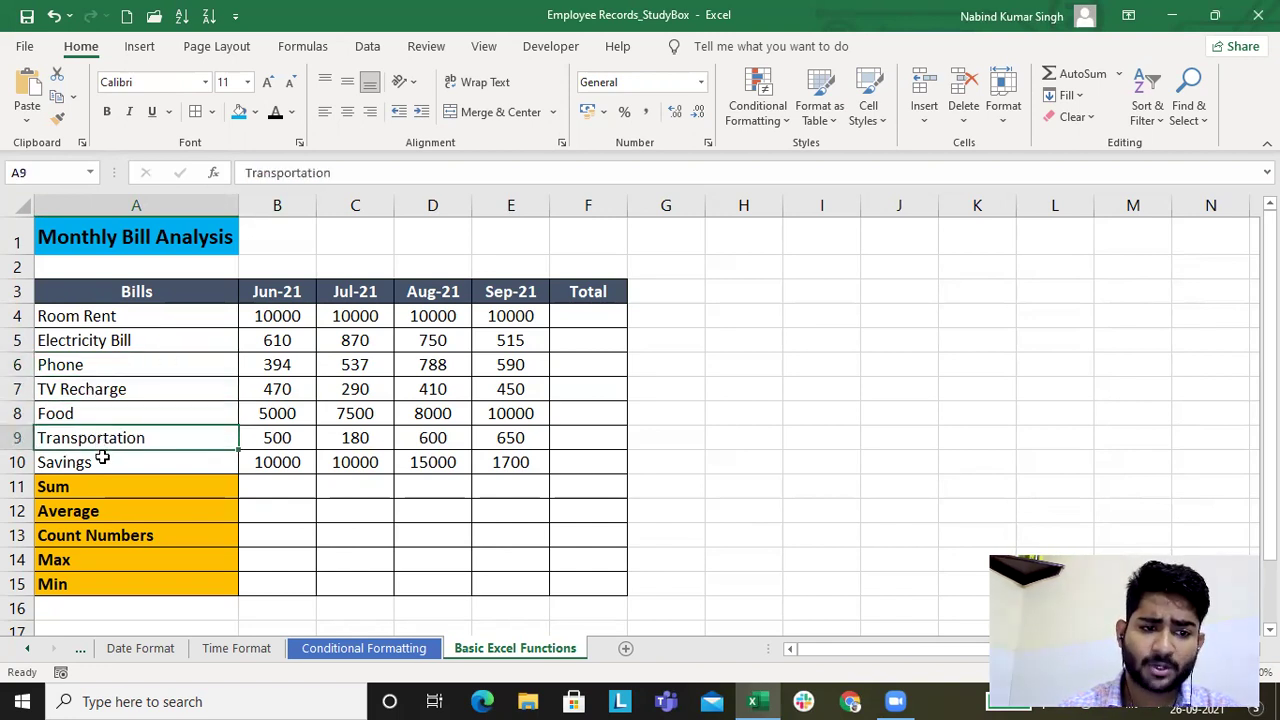
left_click(102, 460)
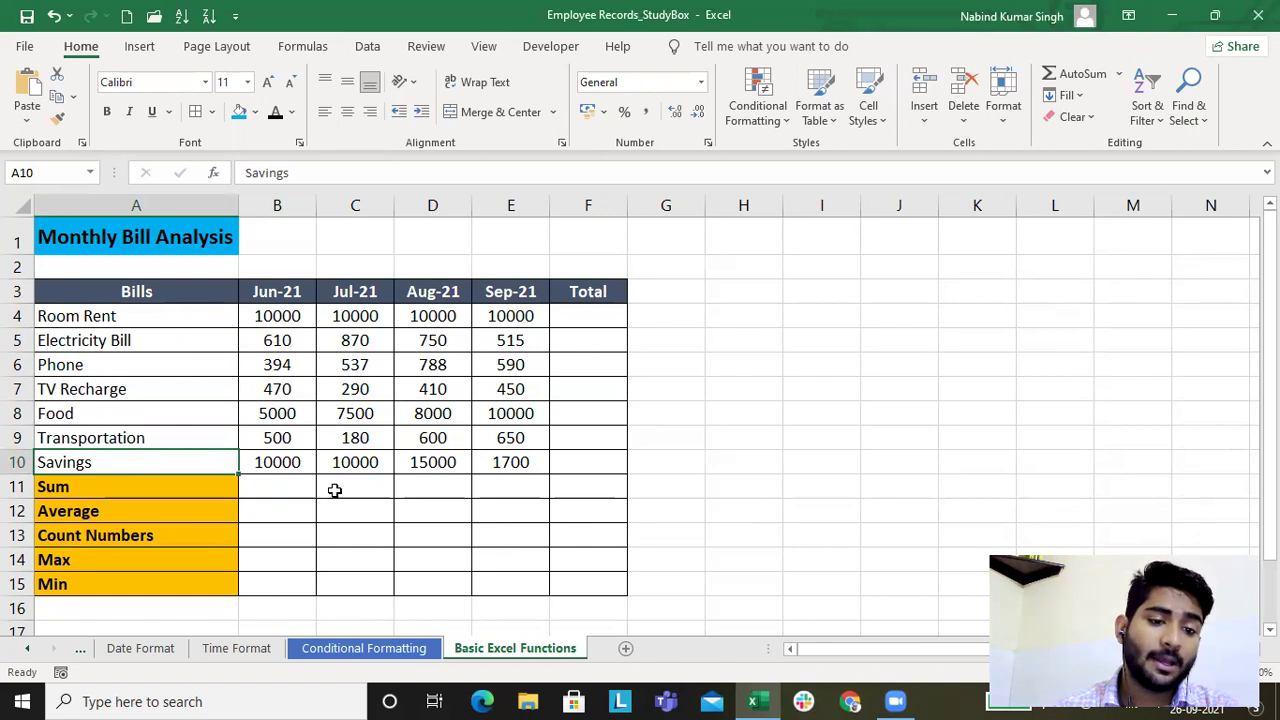
- Enter =B4+B5+B6+B7+B8+B9+B10 in B11, giving the Jun-21 Sum of 26974
left_click(275, 488)
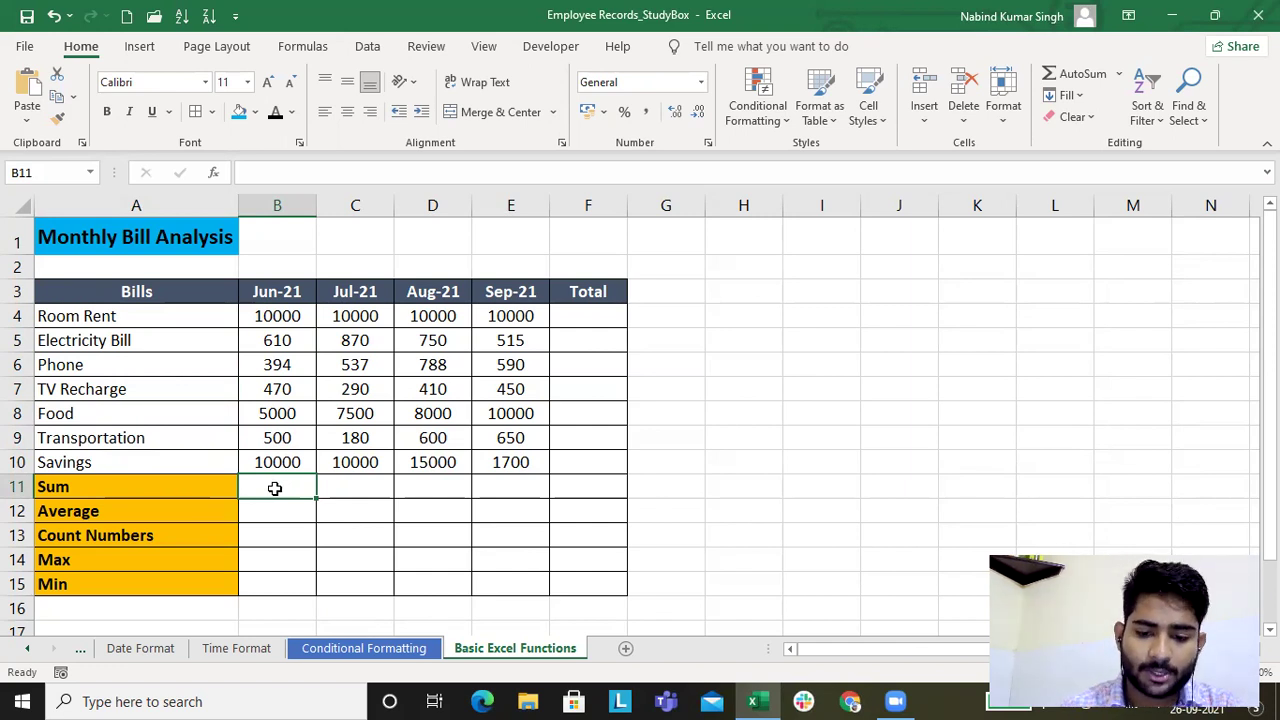
type("=")
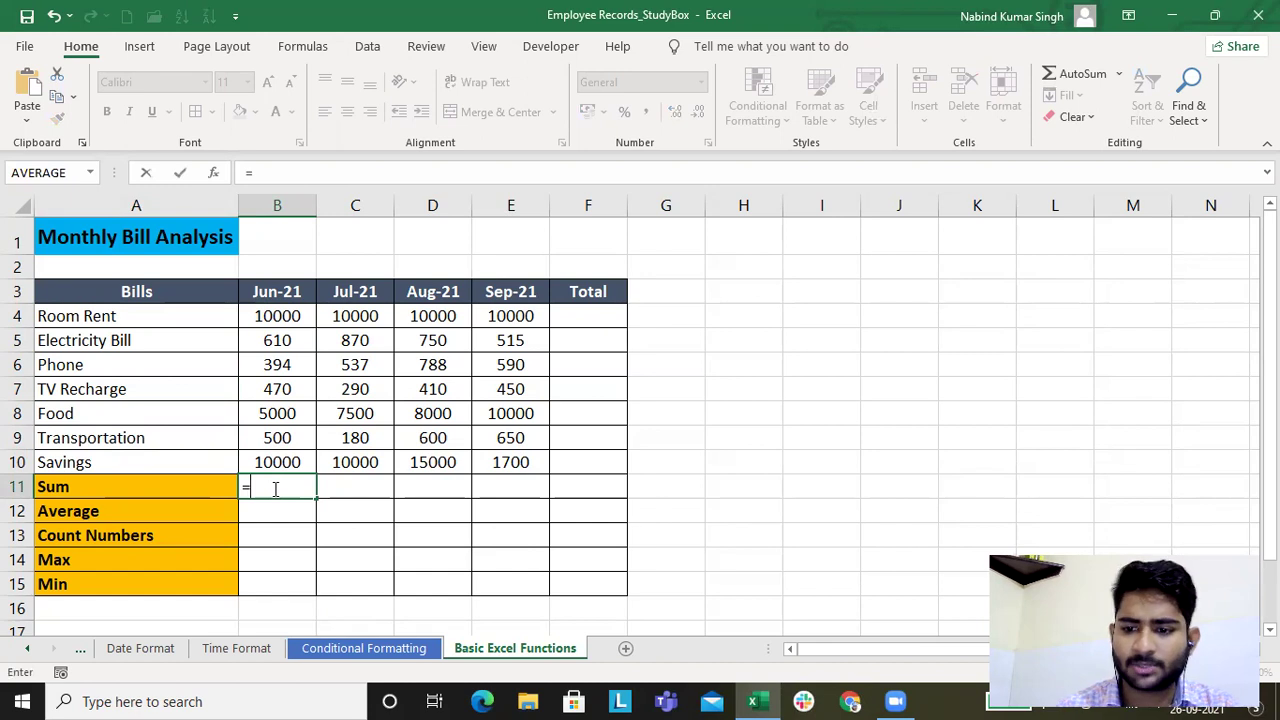
left_click(296, 316)
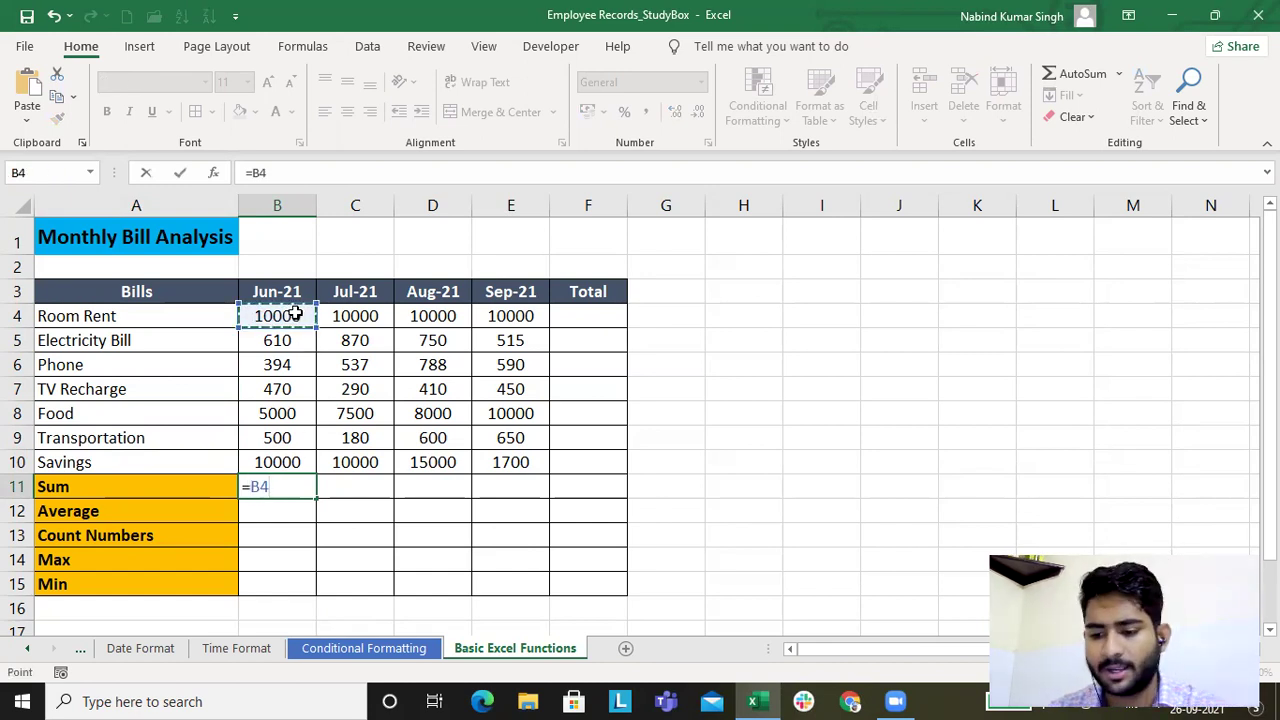
type("+")
left_click(296, 340)
type("+")
left_click(296, 364)
type("+")
left_click(284, 390)
type("+")
left_click(284, 414)
type("+")
left_click(287, 437)
type("+")
left_click(285, 461)
key("Return")
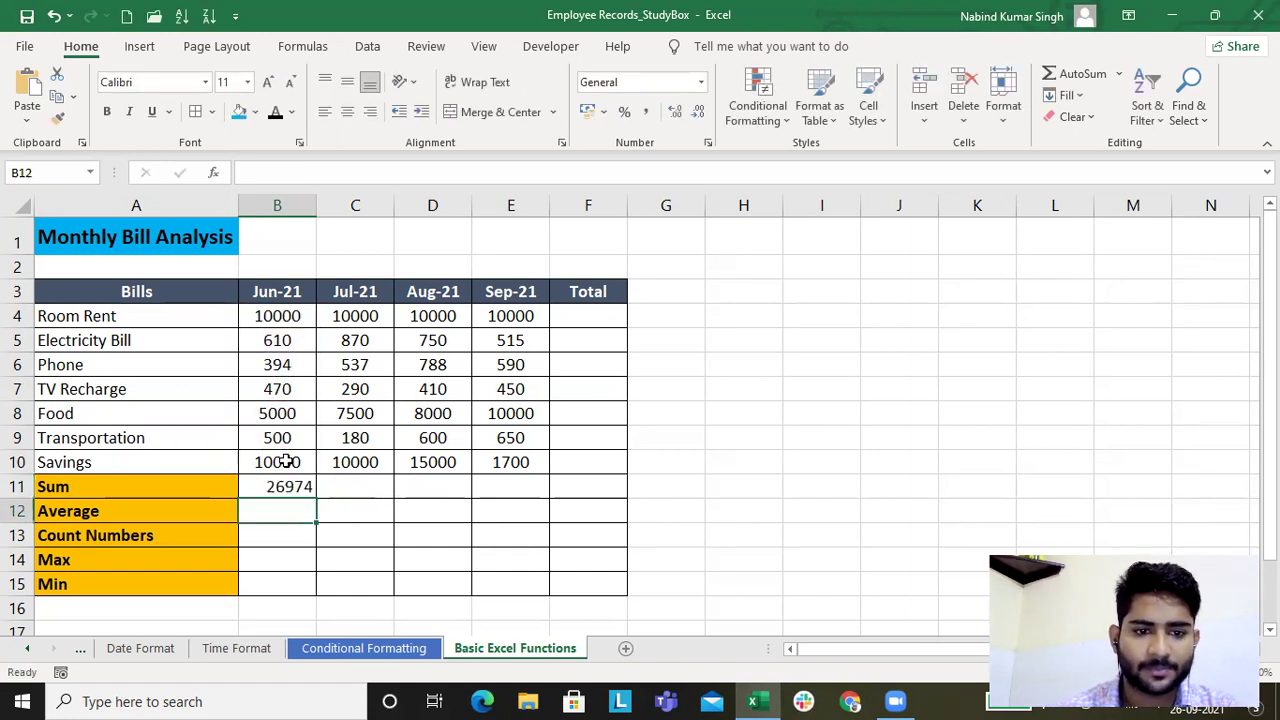
- Enter =(B4+B5+B6+B7+B8+B9+B10)/7 in B12, giving the Jun-21 Average of 3853.43
left_click(288, 488)
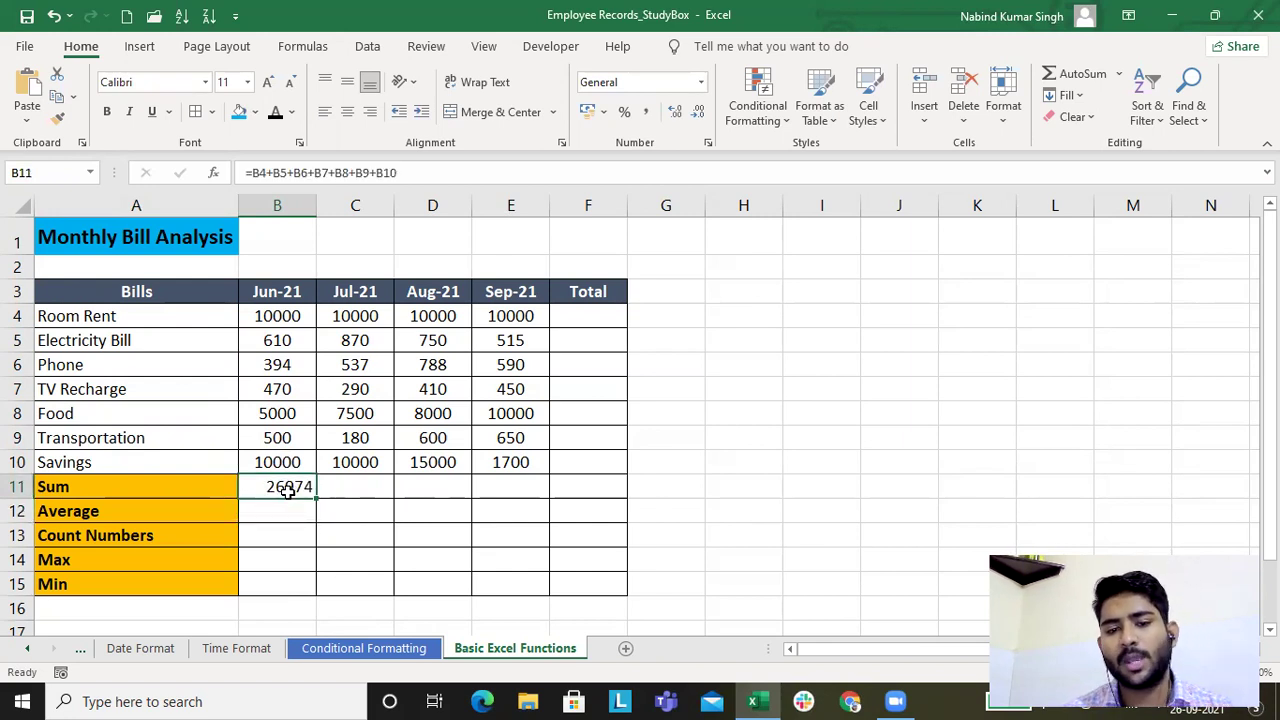
left_click(284, 516)
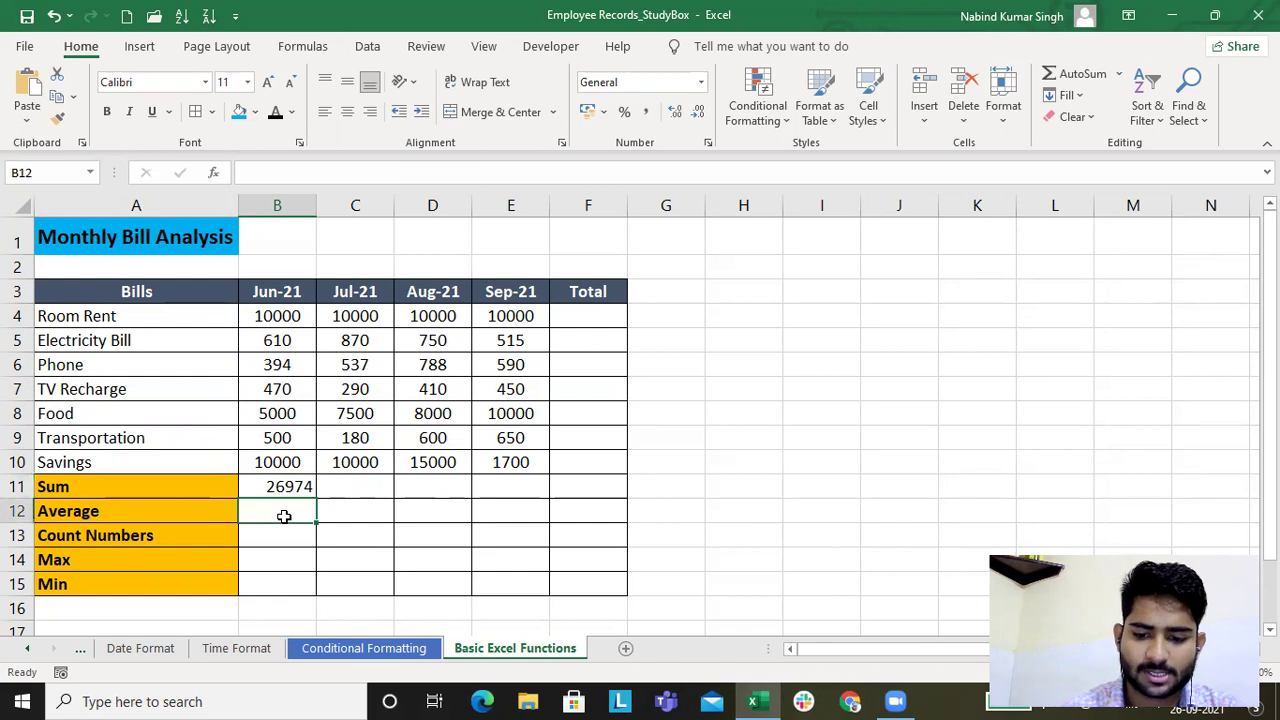
type("=")
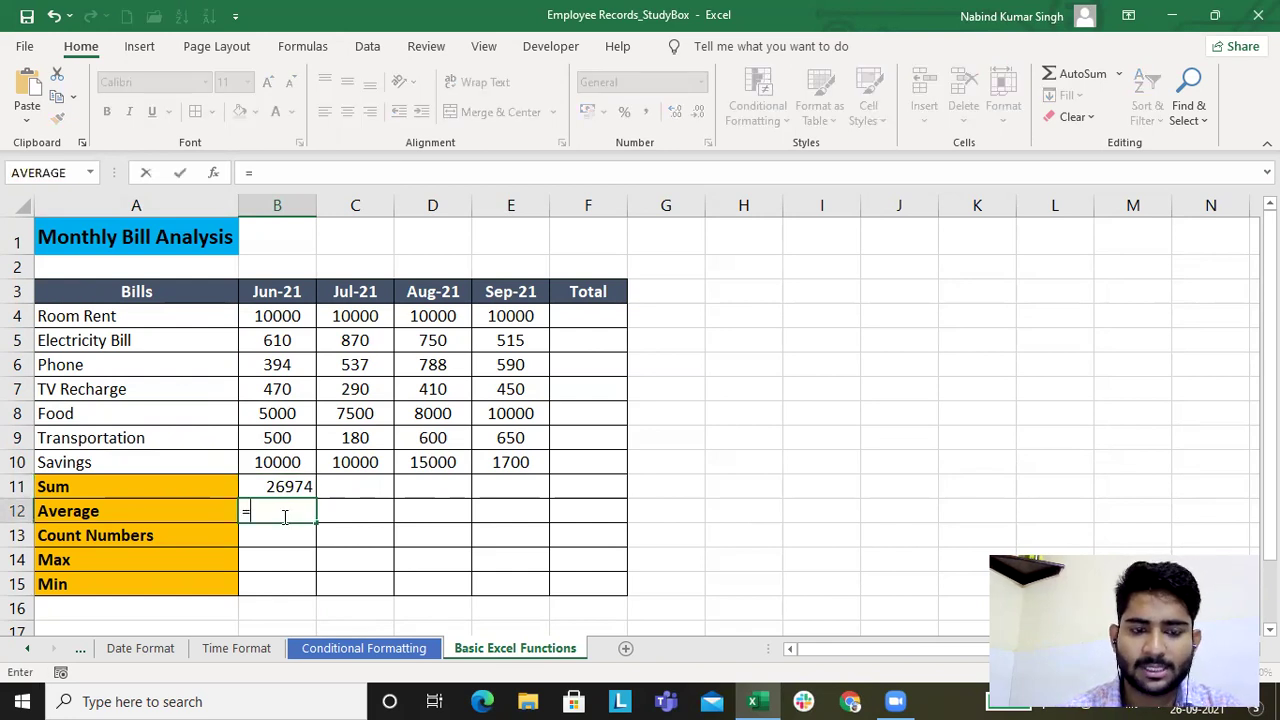
type("(")
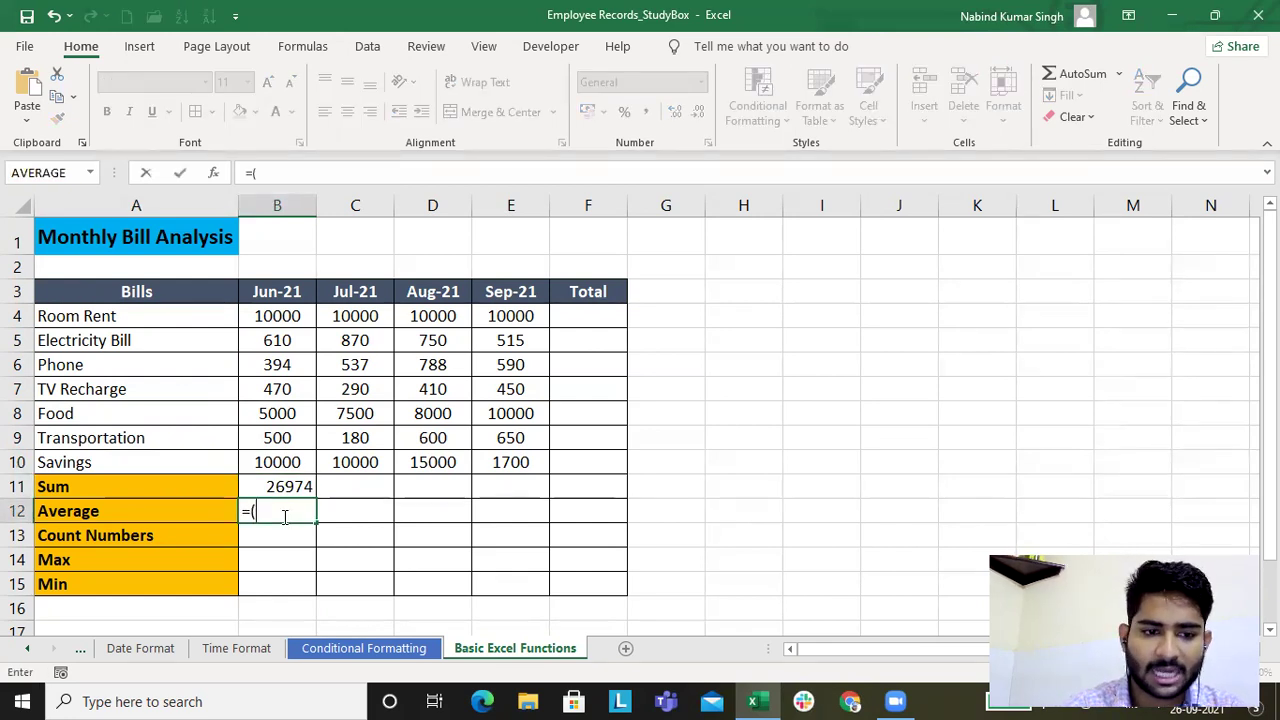
left_click(302, 316)
type("+")
left_click(287, 340)
type("+")
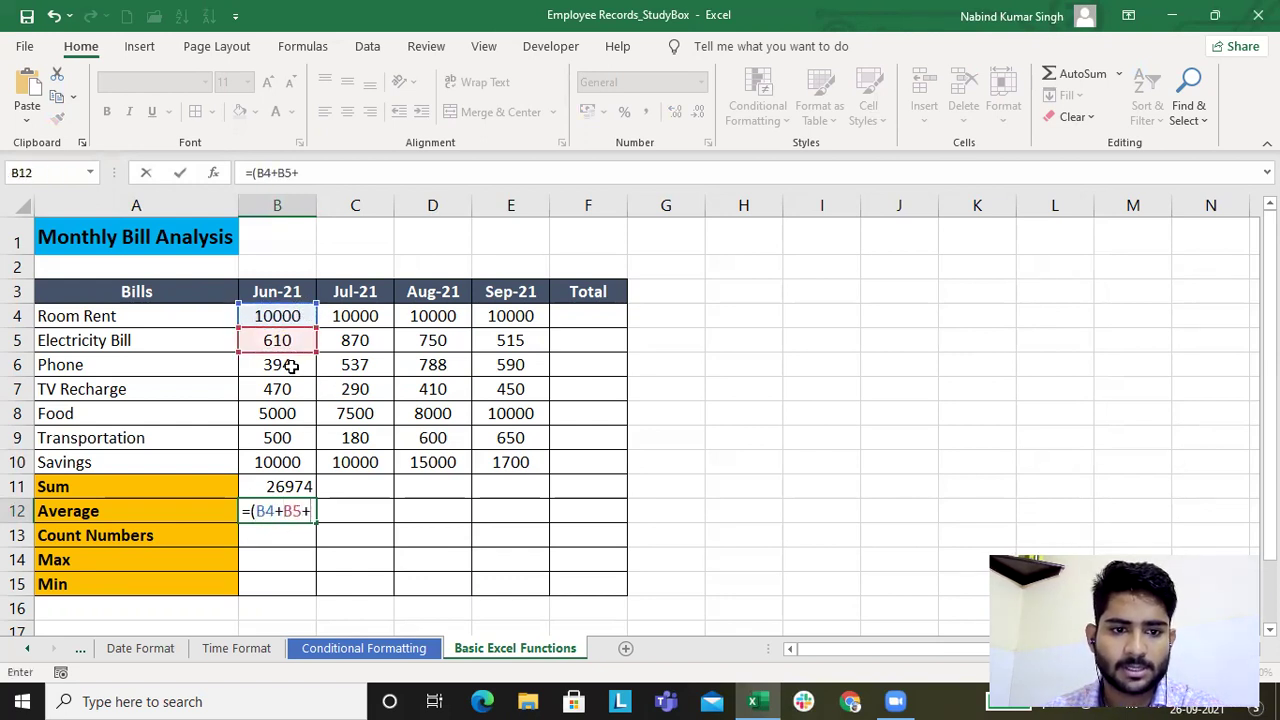
left_click(289, 366)
type("+")
left_click(289, 393)
type("+")
left_click(290, 415)
type("+")
left_click(297, 441)
type("+")
left_click(300, 462)
type(")")
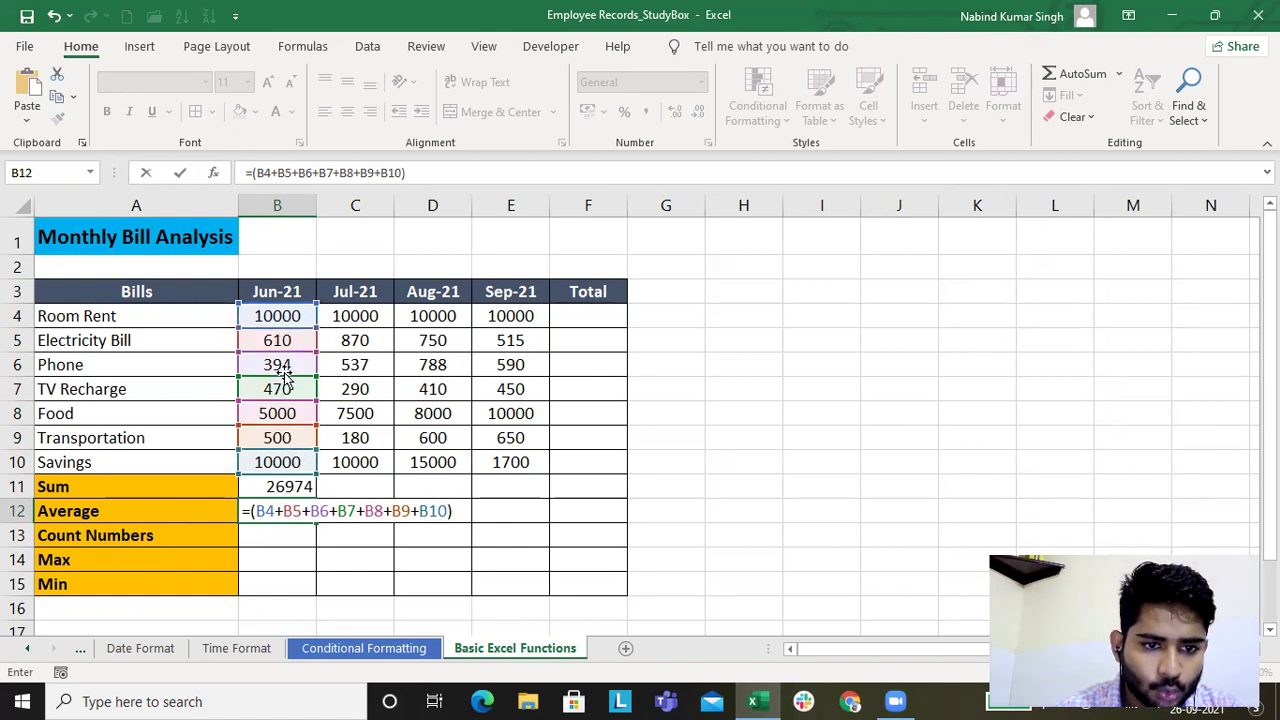
type("/7")
key("Return")
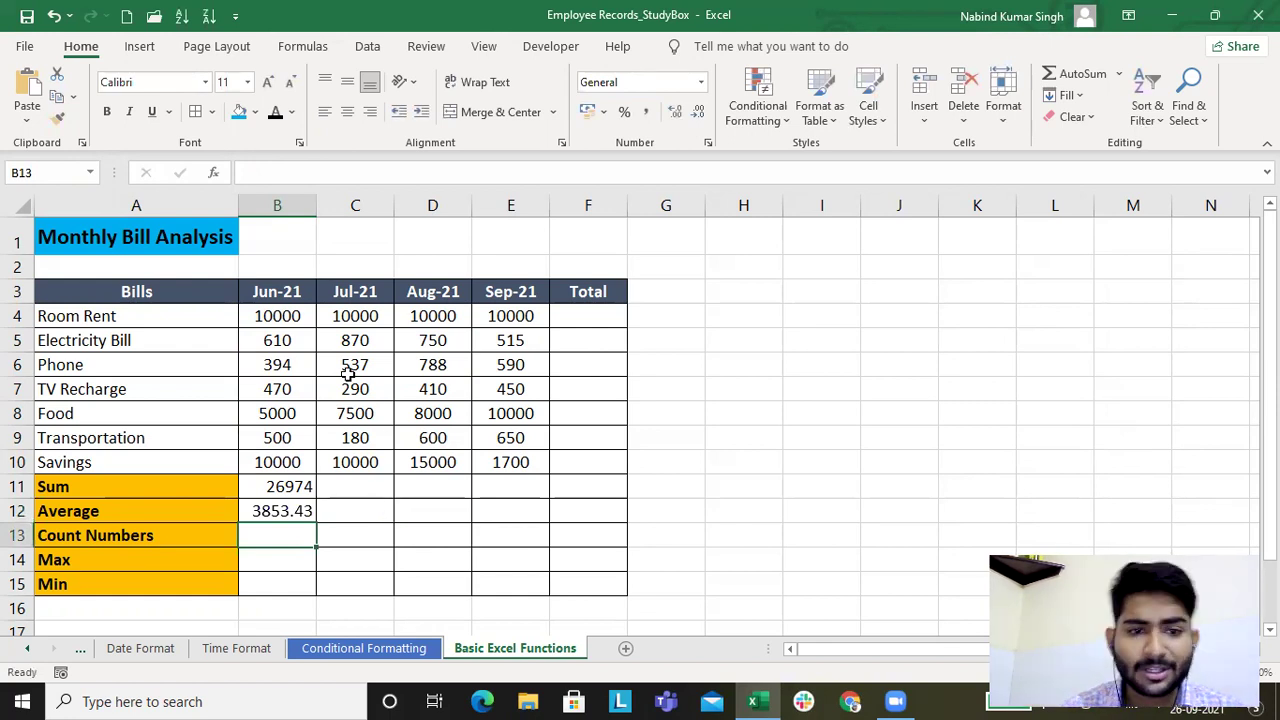
- Type the Jun-21 values 7, 10000 and 394 into B13, B14 and B15
left_click_drag(300, 318, 296, 462)
left_click(284, 535)
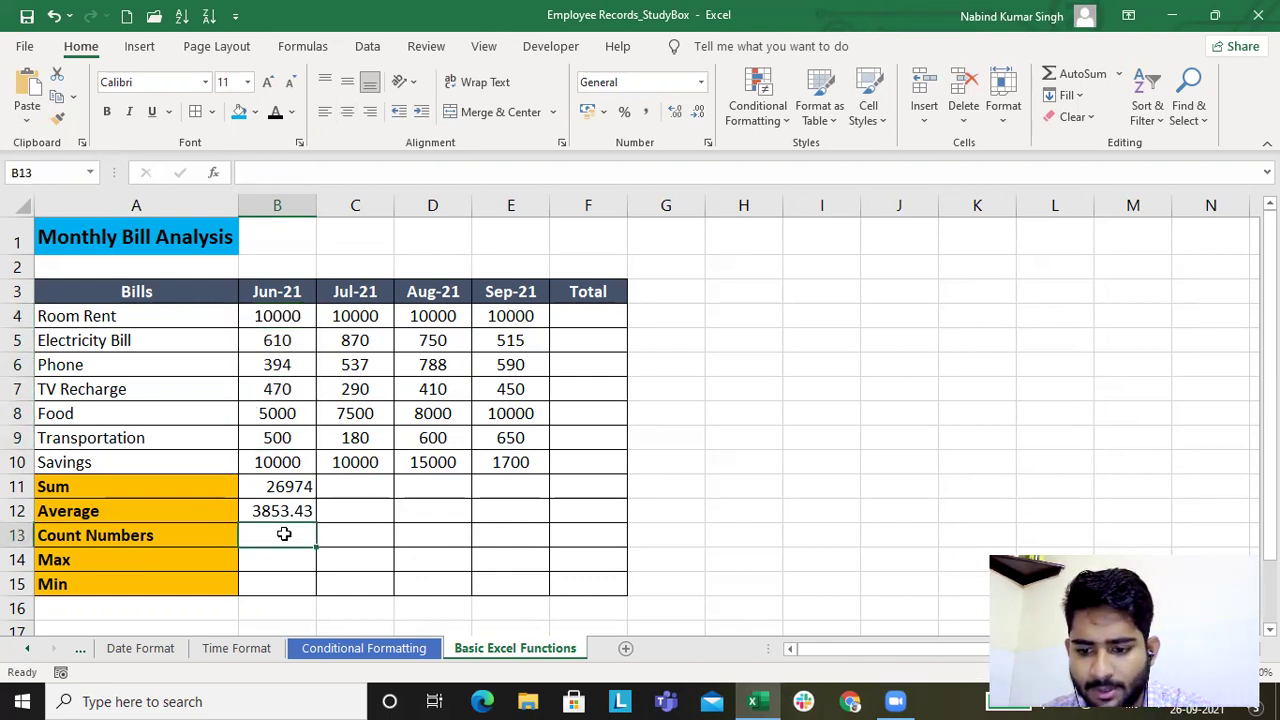
type("7")
key("Return")
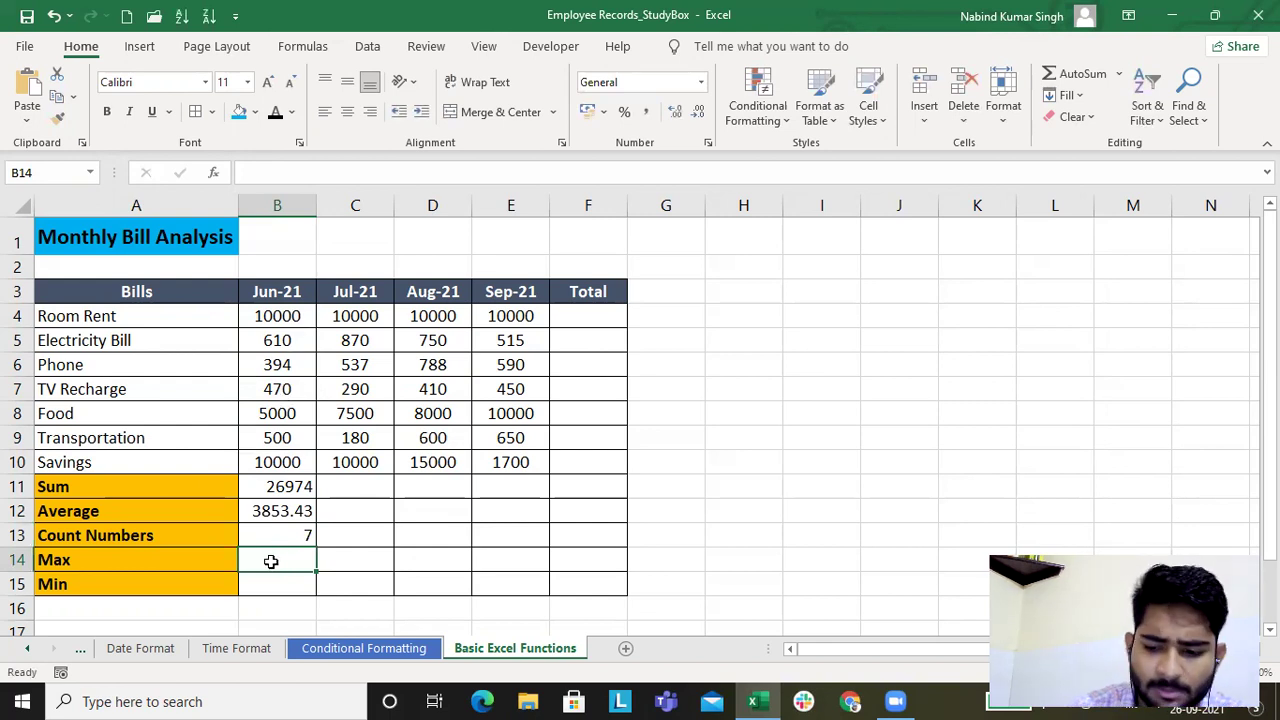
type("10000")
key("Return")
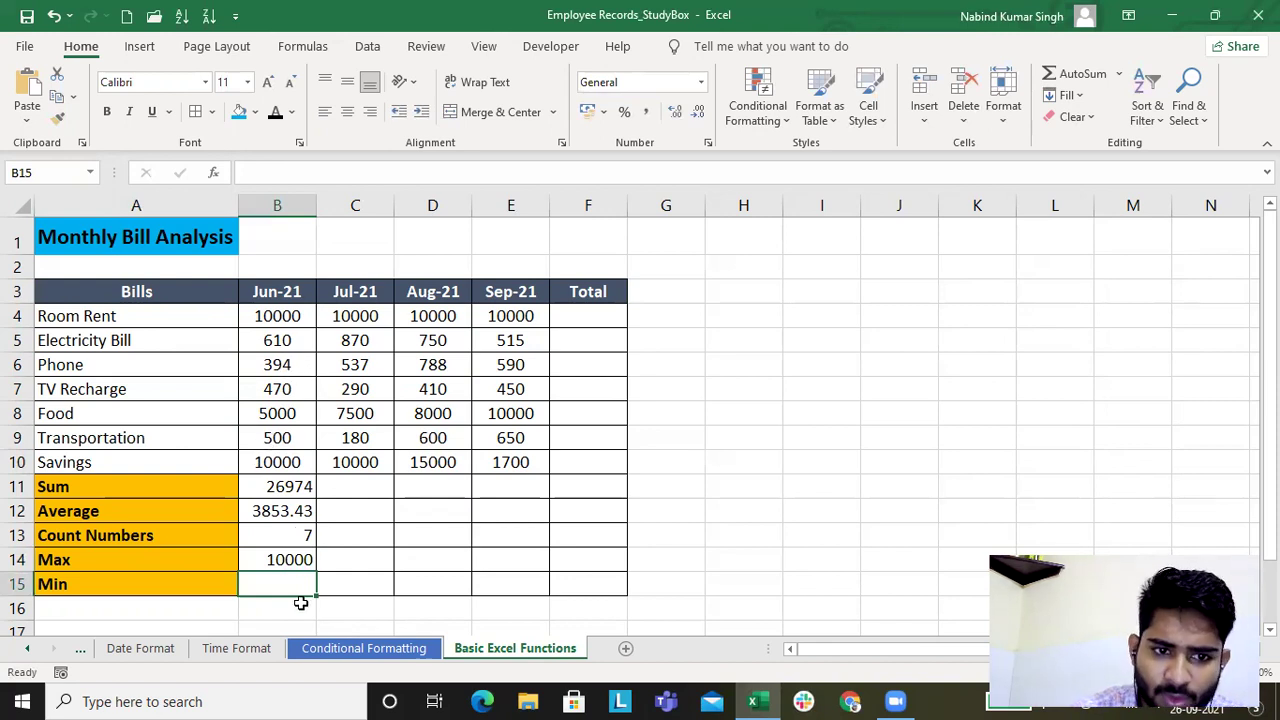
type("394")
key("Return")
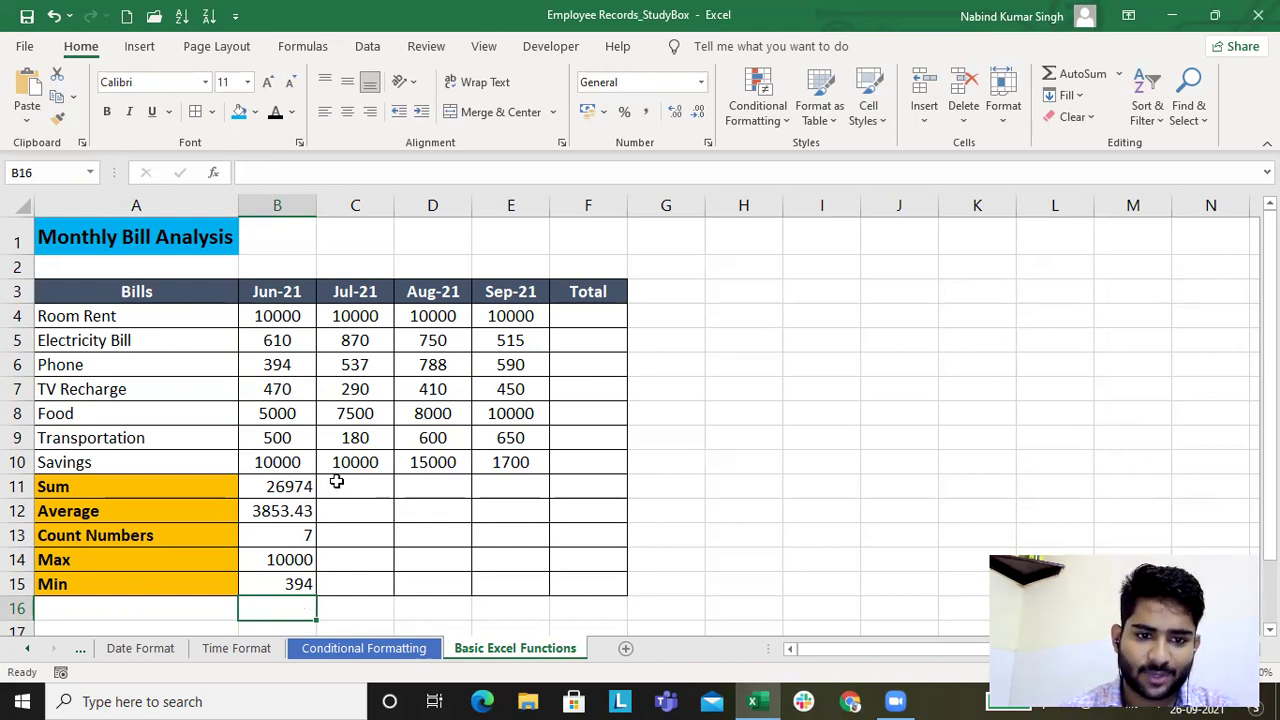
- Start a SUM formula in C11 over C4:C9, then cancel it
left_click(295, 487)
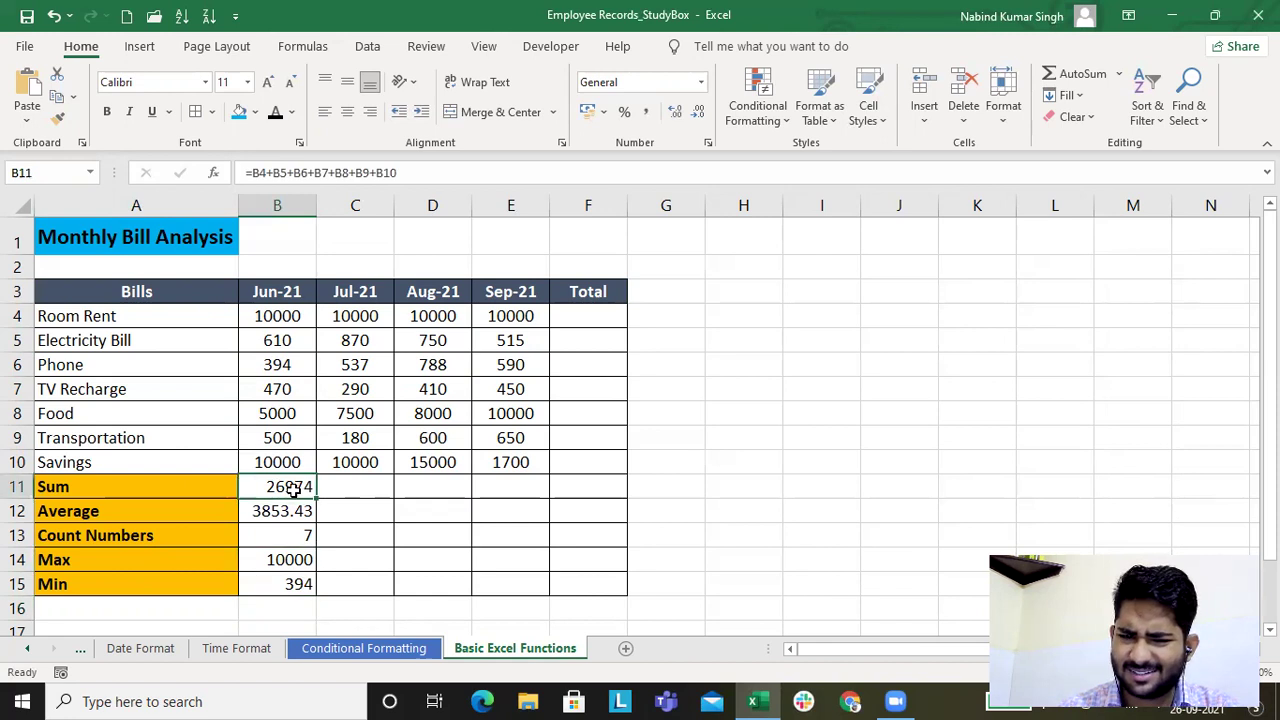
left_click(376, 485)
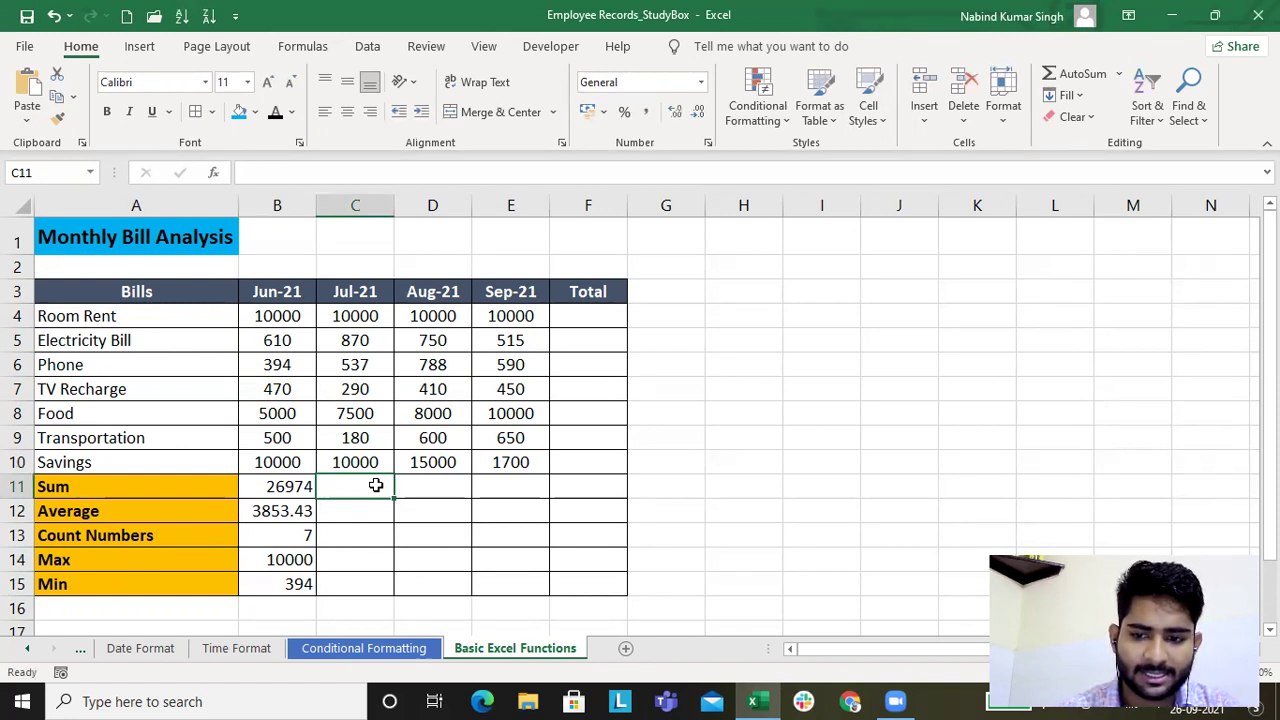
type("=")
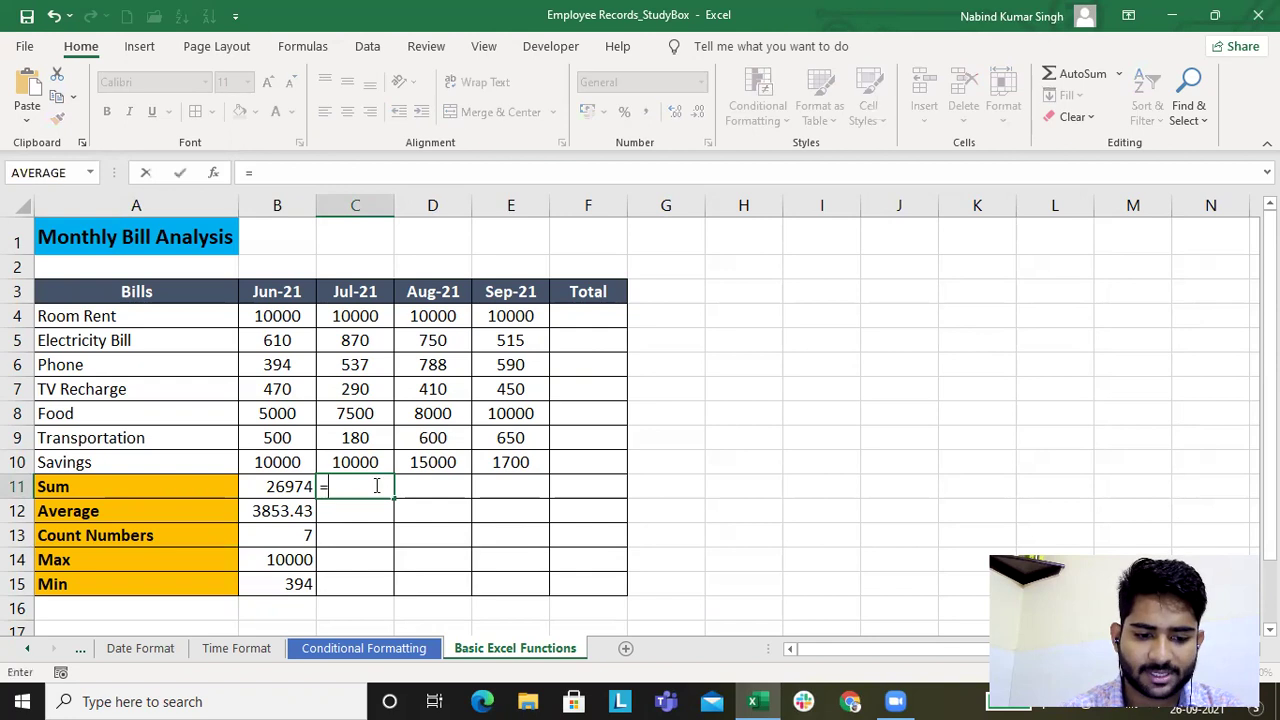
type("Sum")
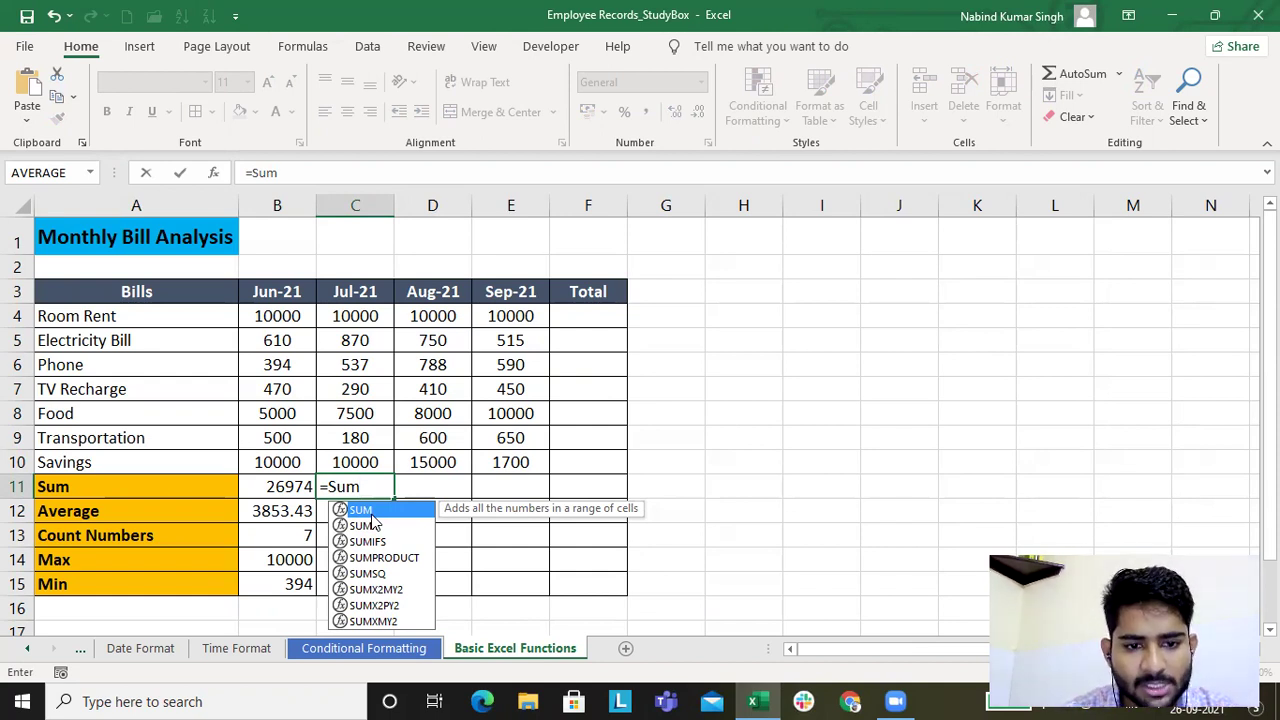
key("Tab")
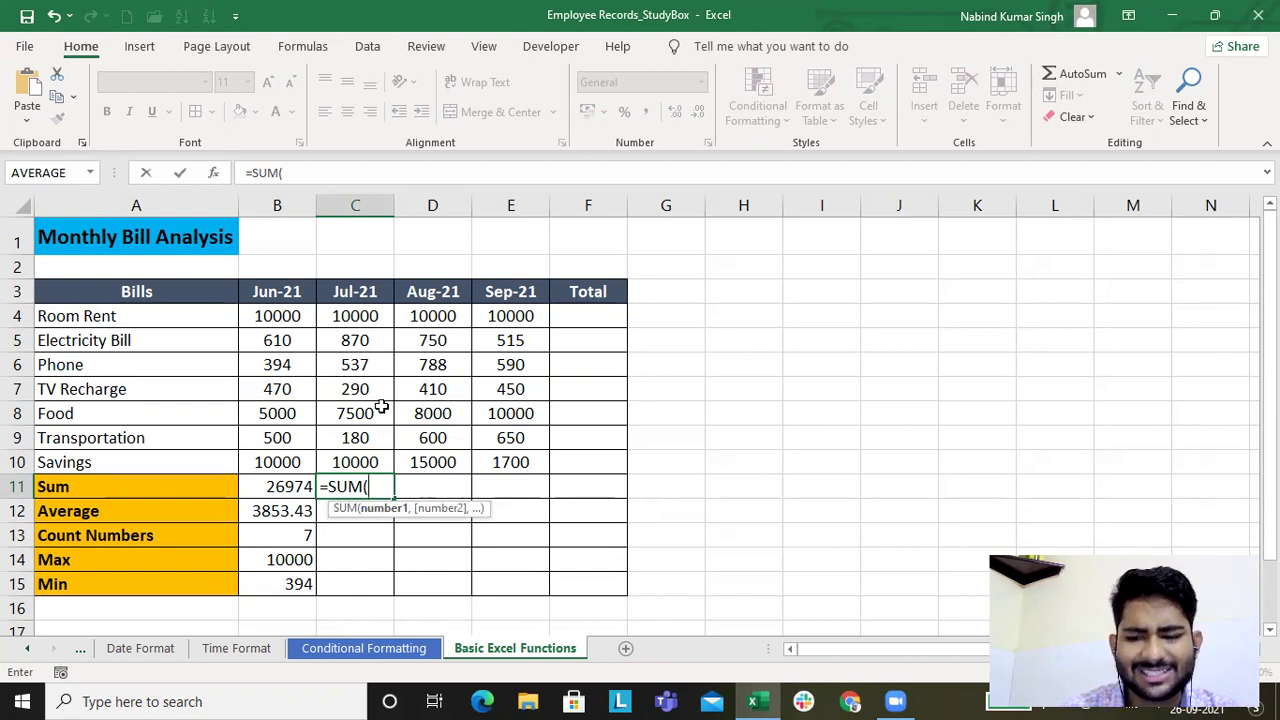
left_click_drag(362, 316, 357, 432)
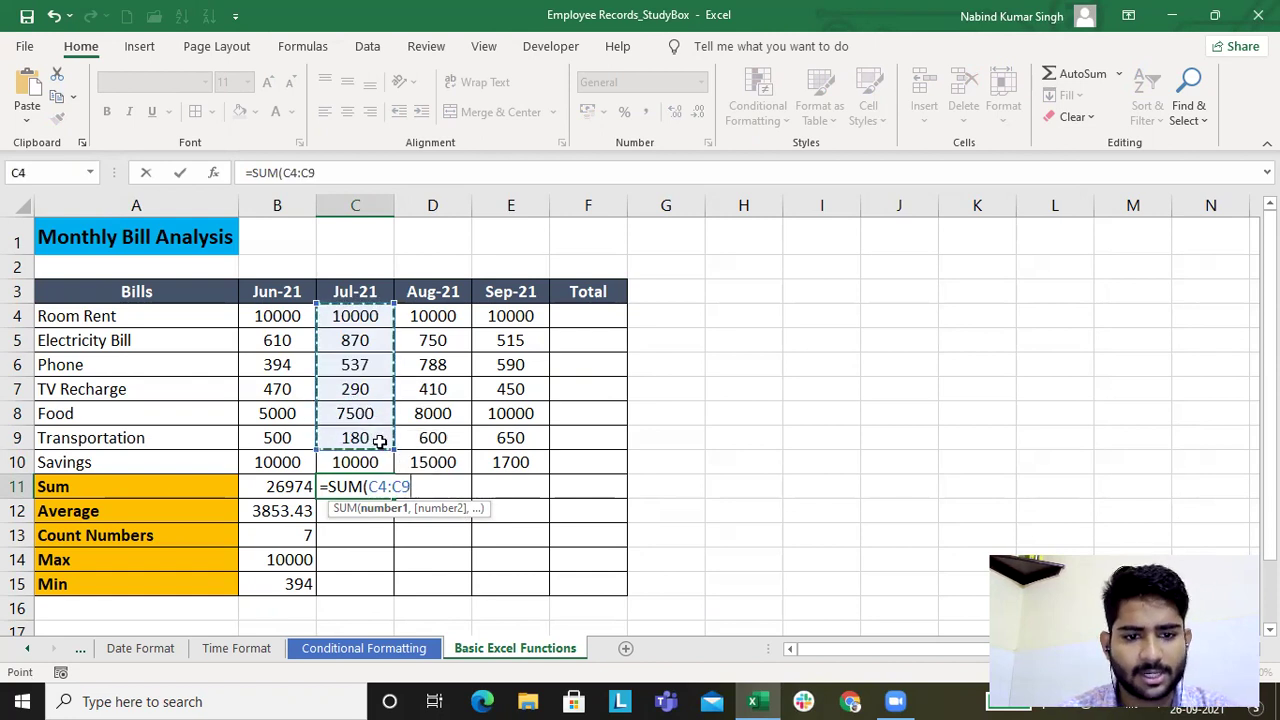
key("Escape")
- Enter =SUM(C4,C5,C6,C7,C8,C9,C10) in C11, giving the Jul-21 Sum of 29377
type("=Sum")
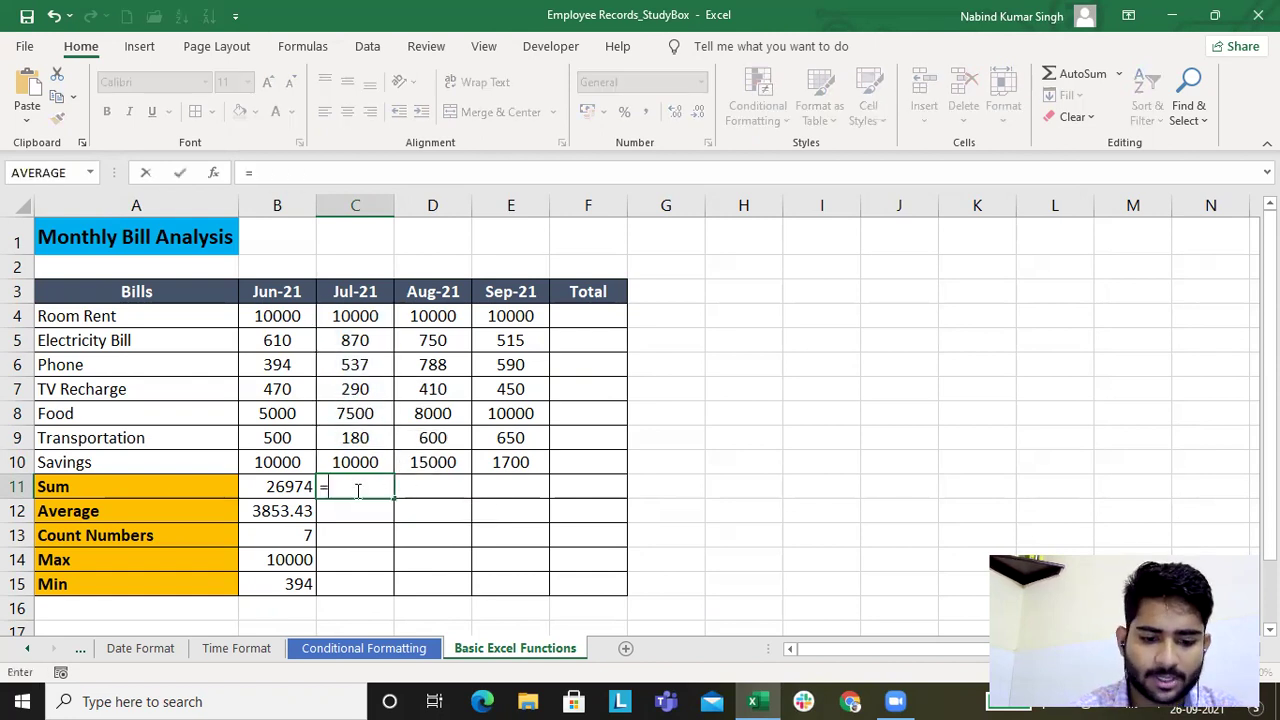
key("Tab")
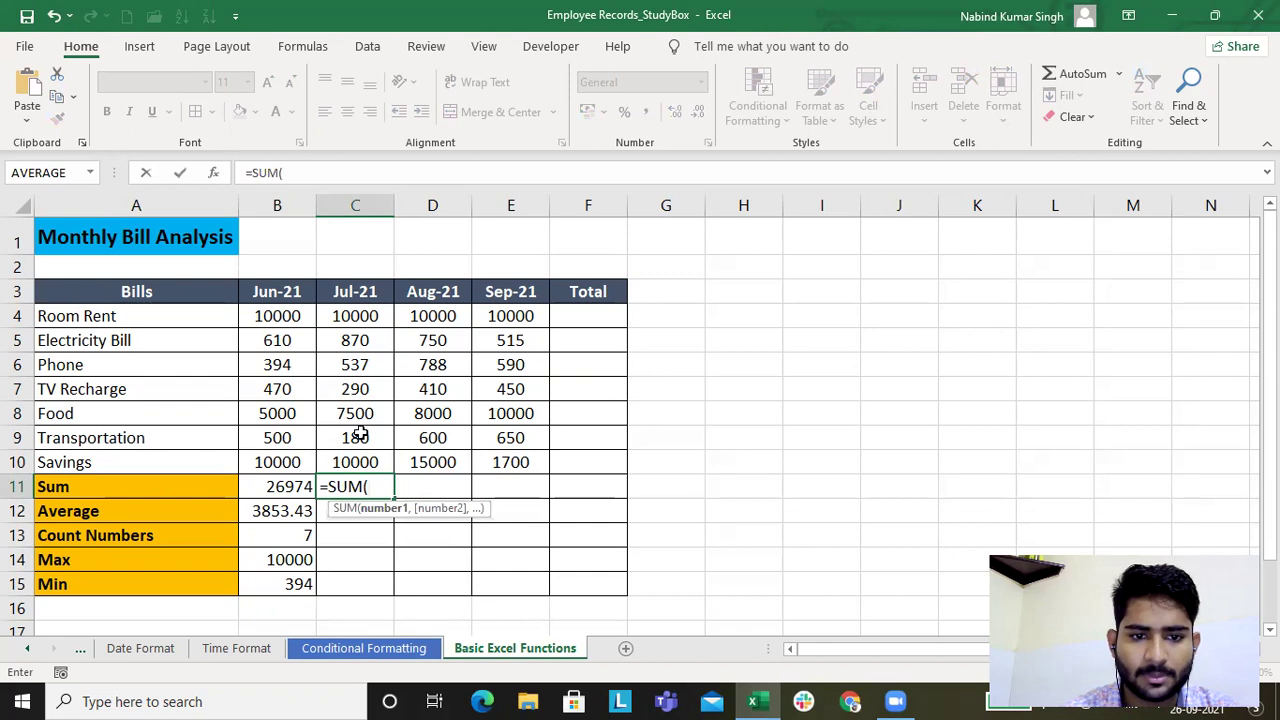
left_click(369, 316)
type(",")
left_click(359, 341)
type(",")
left_click(362, 366)
type(",")
left_click(370, 390)
type(",")
left_click(372, 417)
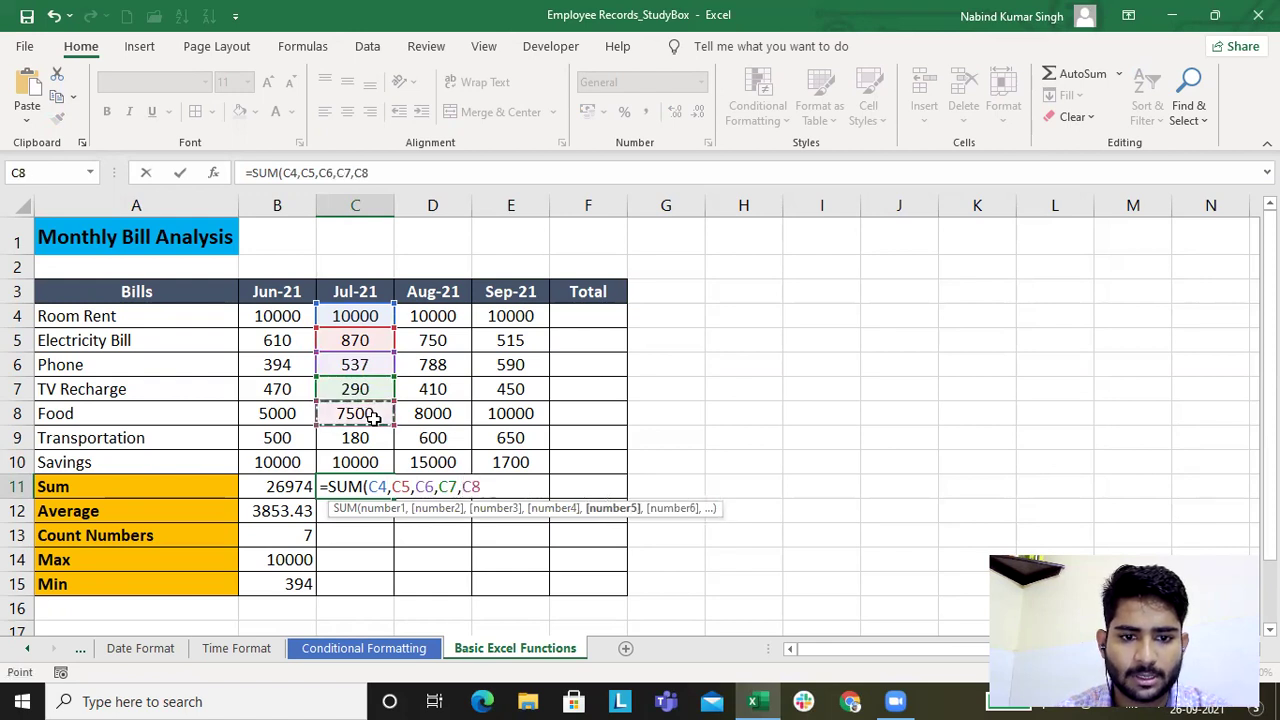
type(",")
left_click(388, 438)
type(",")
left_click(374, 463)
type(")")
key("Return")
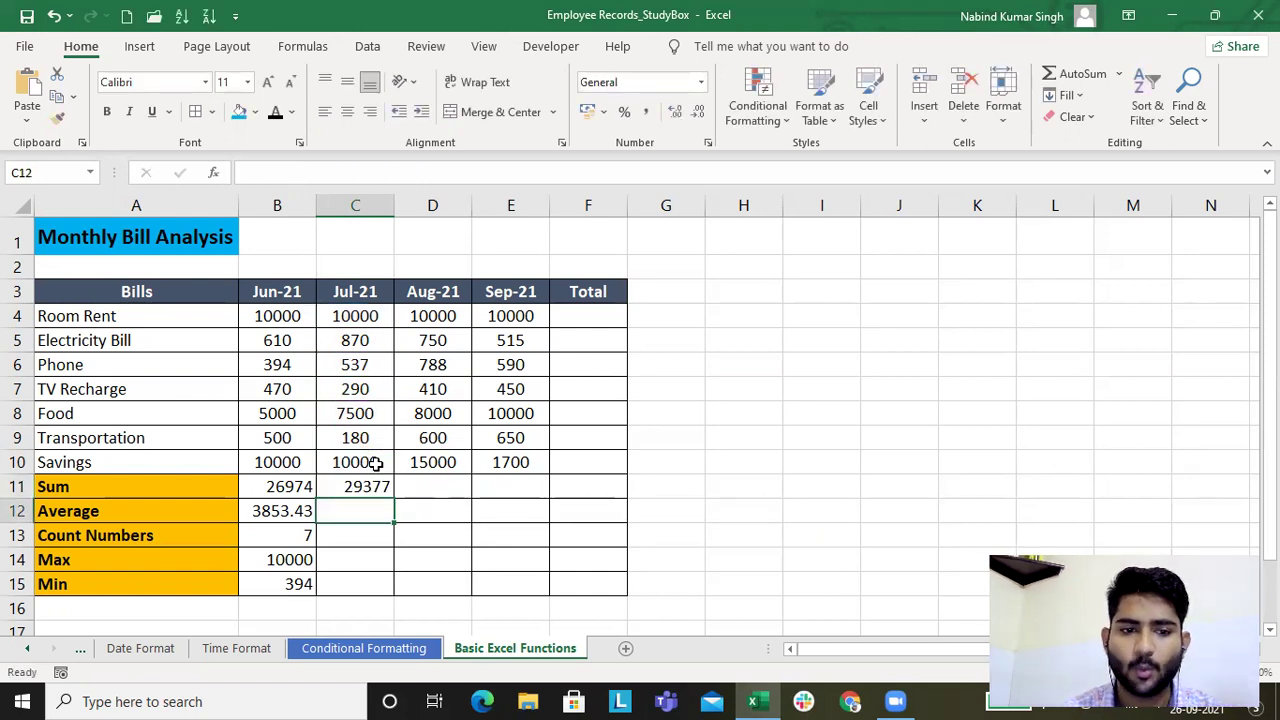
- Enter =AVERAGE(C4,...,C10) in C12, giving the Jul-21 Average of 4196.71
type("=averag")
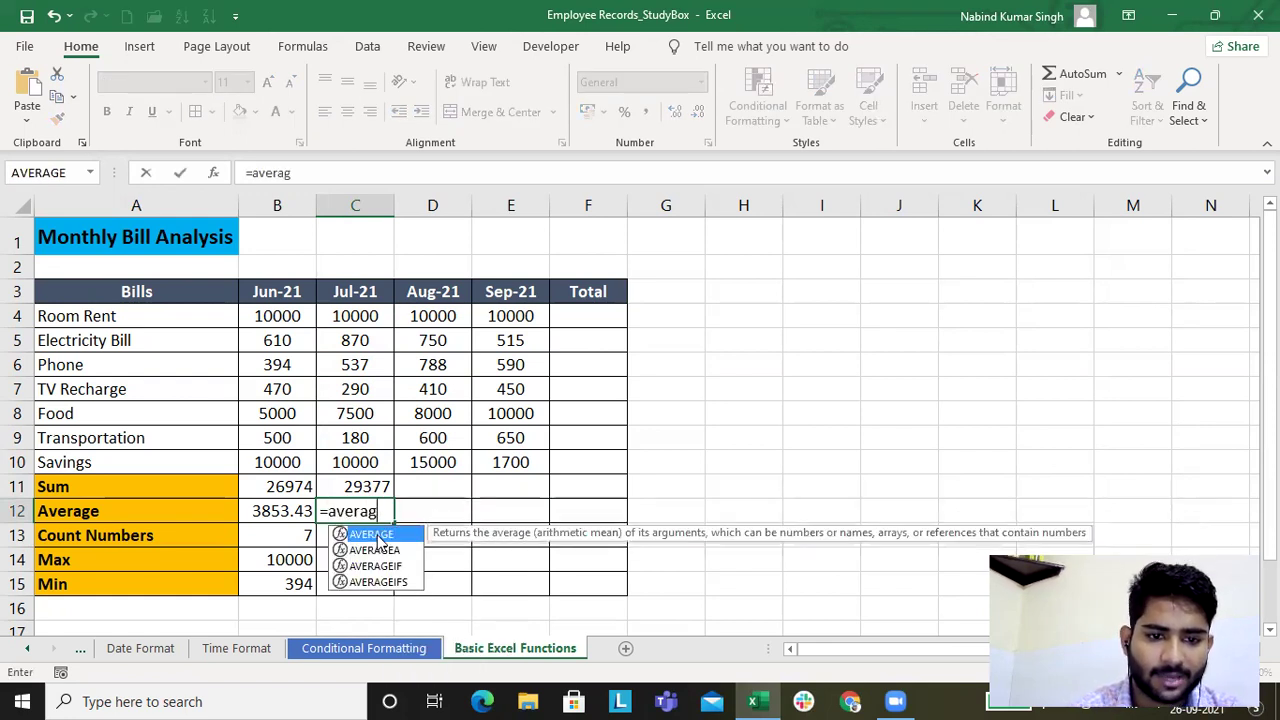
key("Tab")
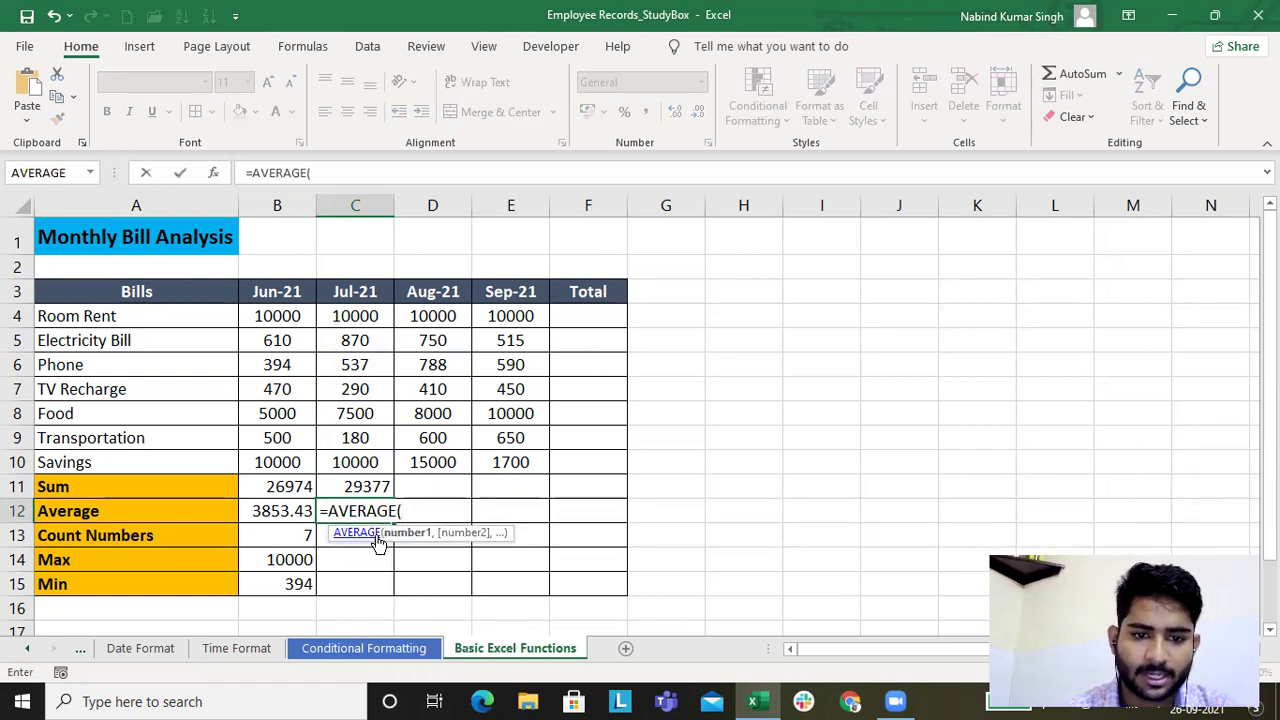
left_click(358, 320)
type(",")
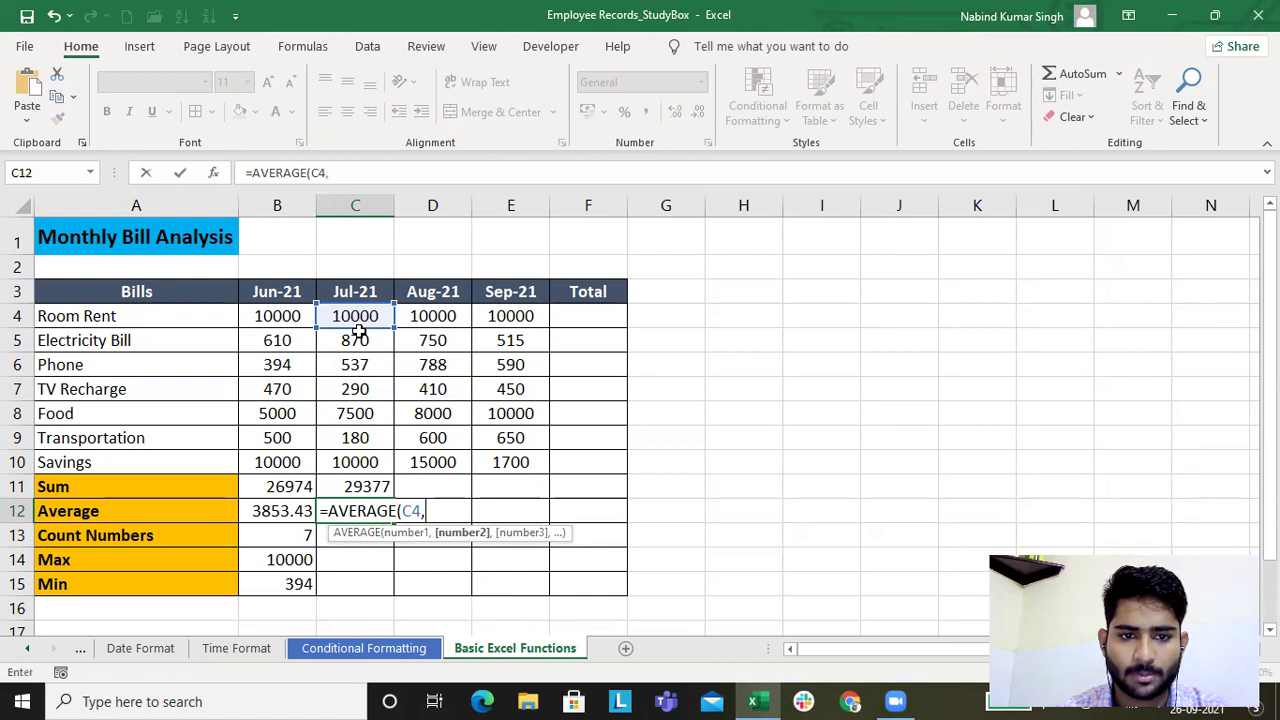
left_click(358, 340)
type(",")
left_click(366, 364)
left_click(367, 389)
left_click(366, 366)
type(",")
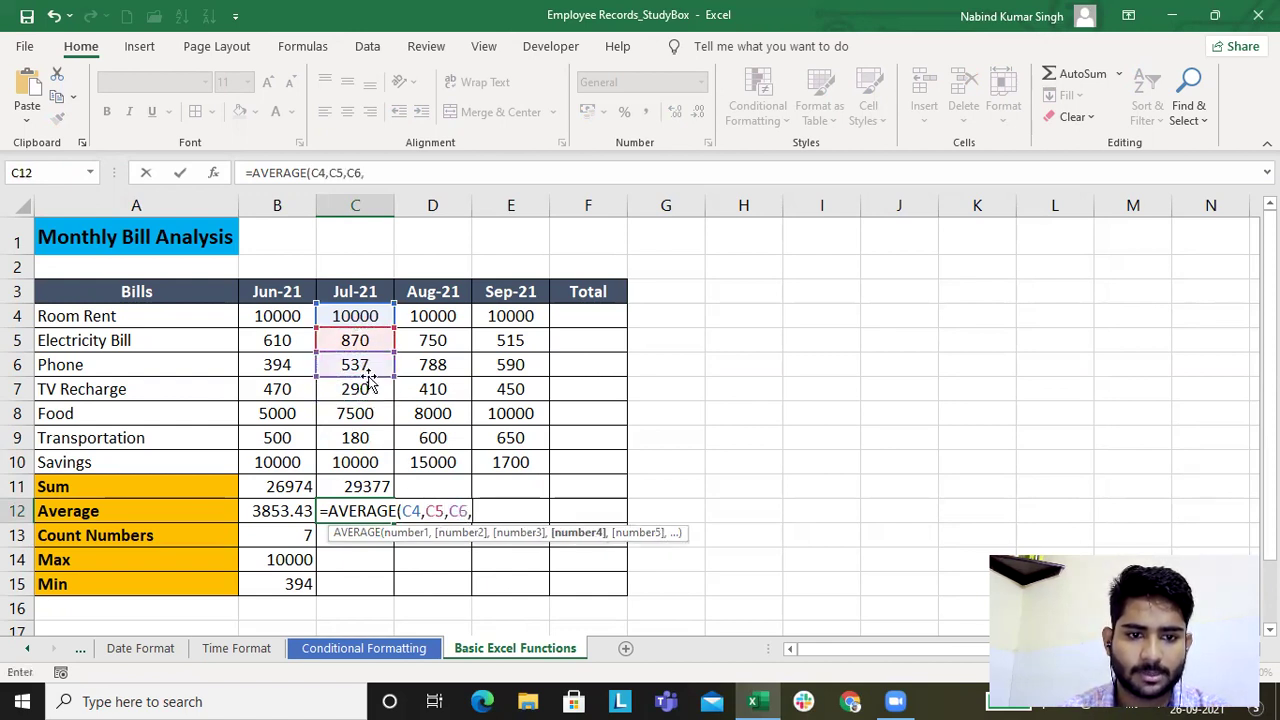
left_click(366, 388)
type(",")
left_click(366, 414)
type(",")
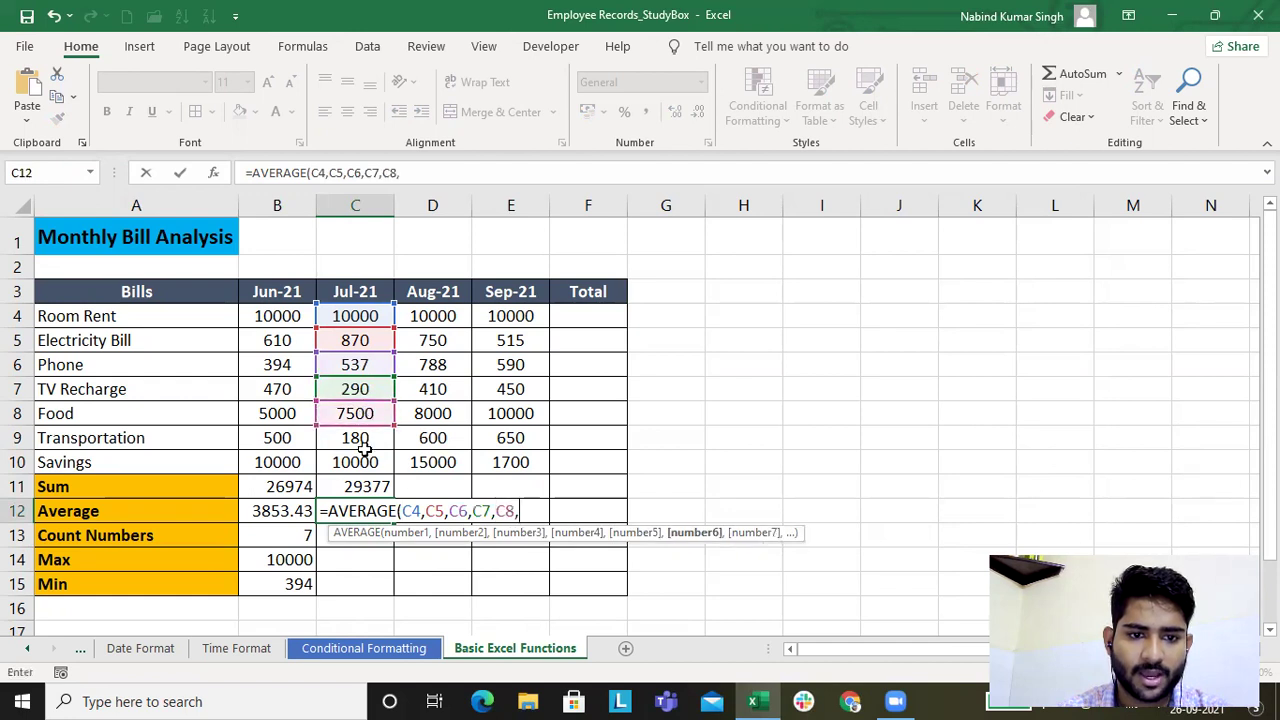
left_click(360, 437)
type(",")
left_click(365, 462)
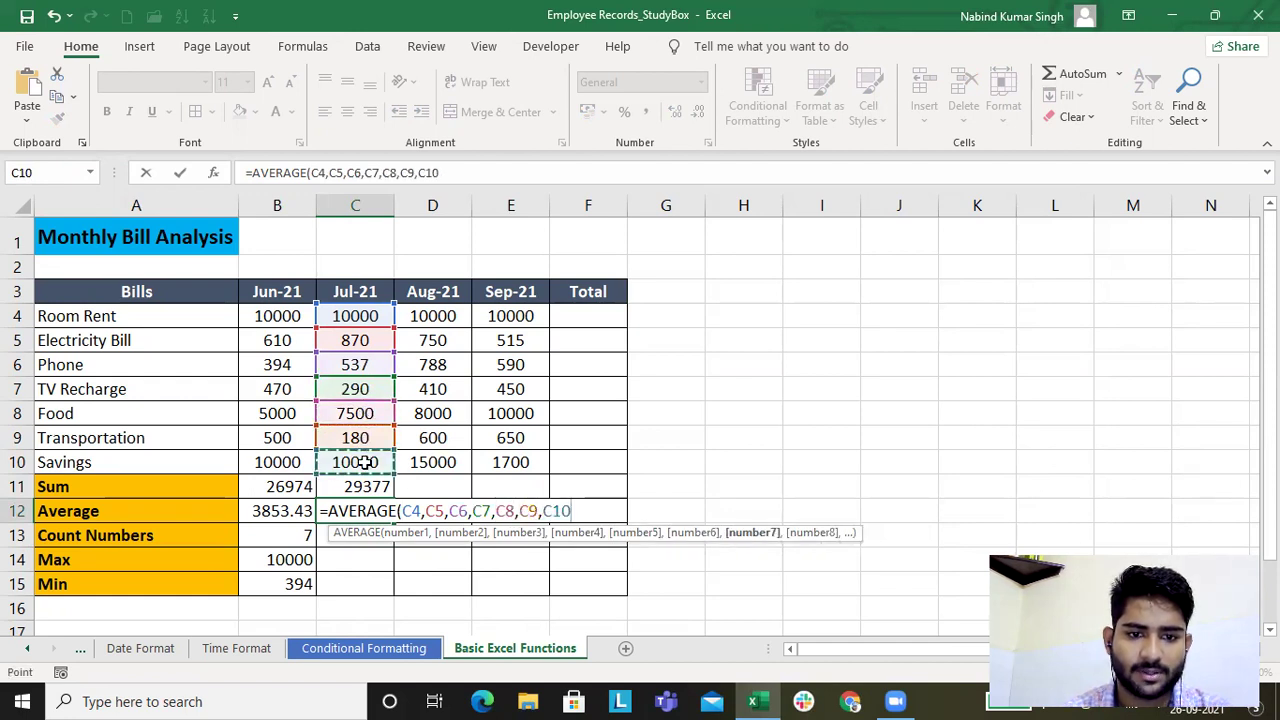
key("Return")
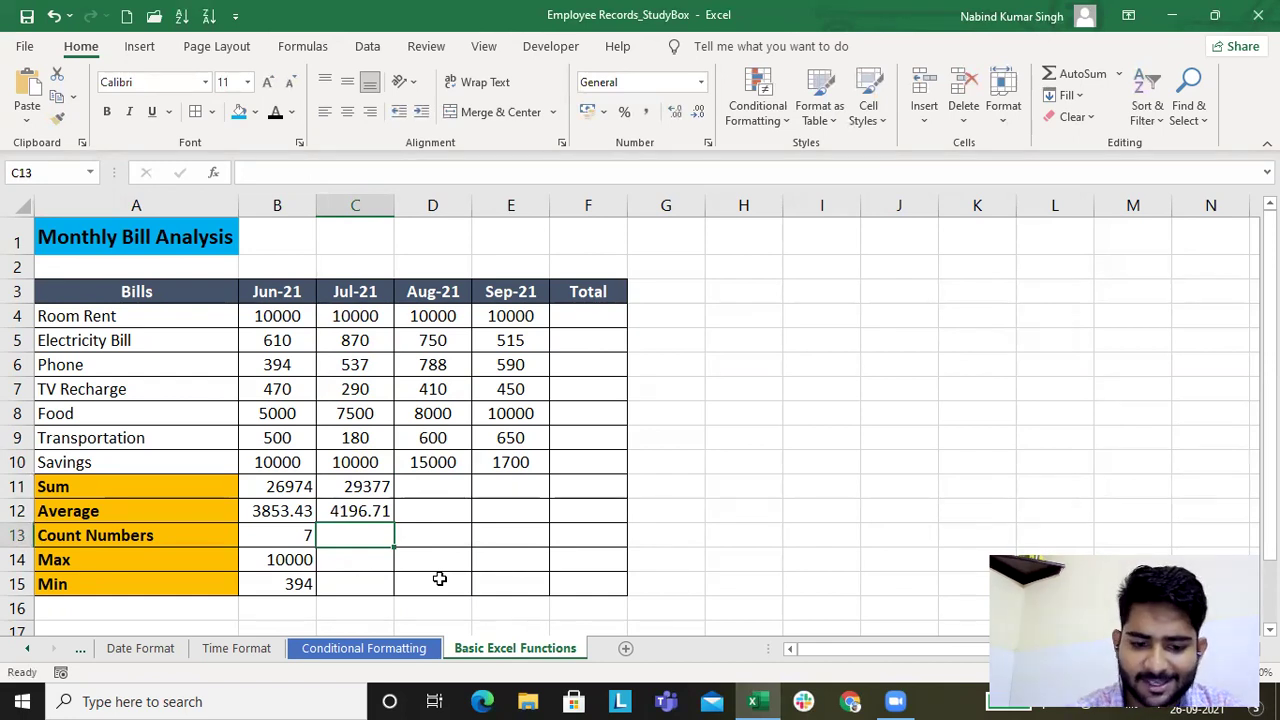
- Enter =COUNT(C4,...,C10) in C13, giving the Jul-21 Count Numbers of 7
type("=count")
key("Tab")
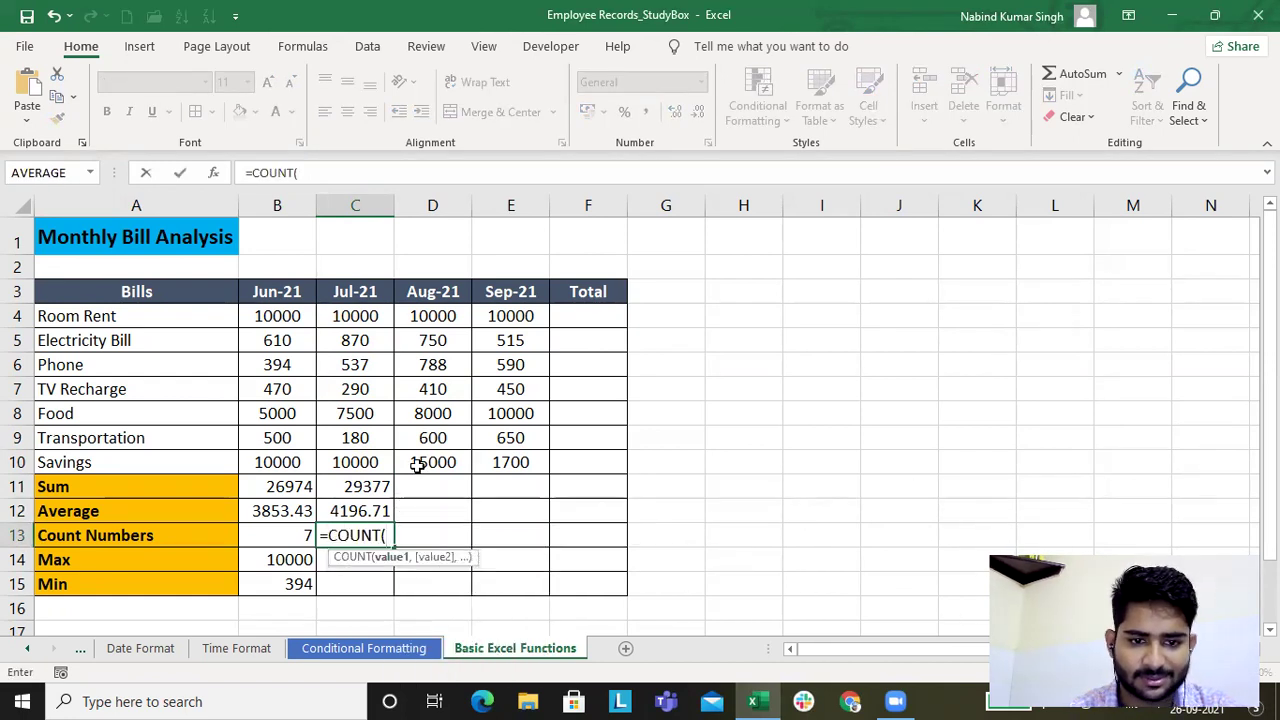
left_click(369, 316)
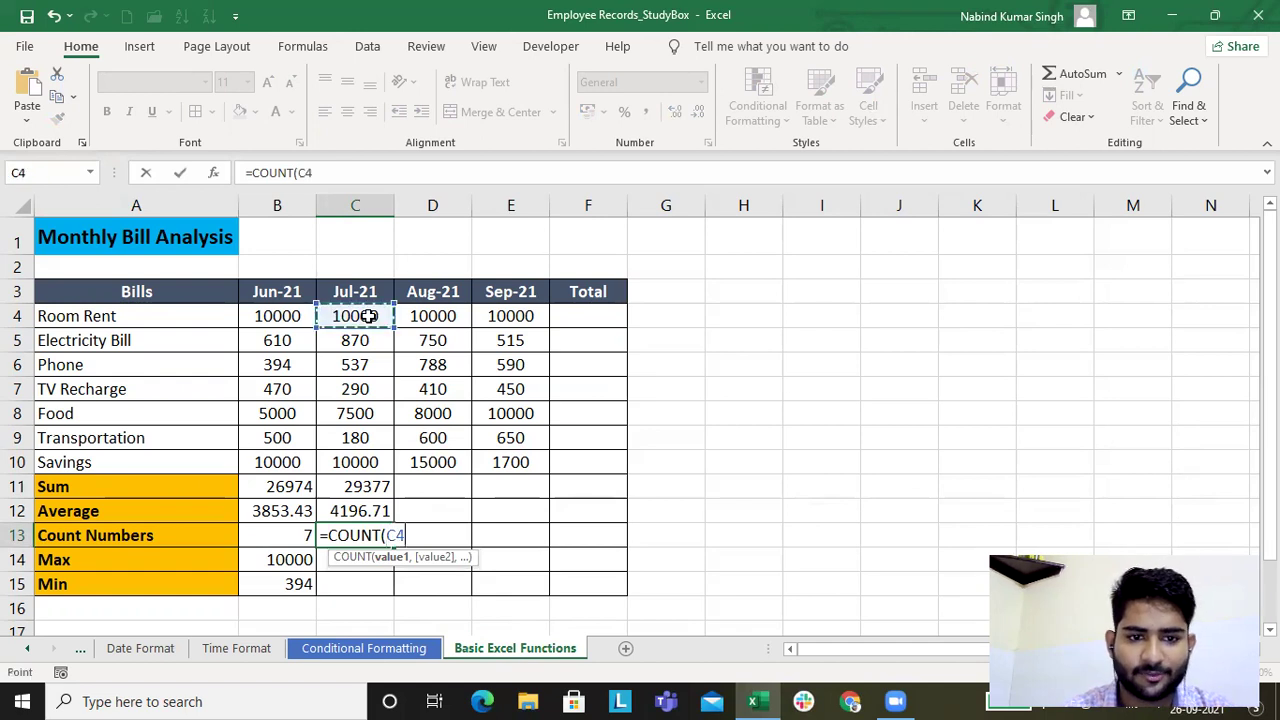
type(",")
left_click(362, 340)
type(",")
left_click(360, 364)
type(",")
left_click(362, 390)
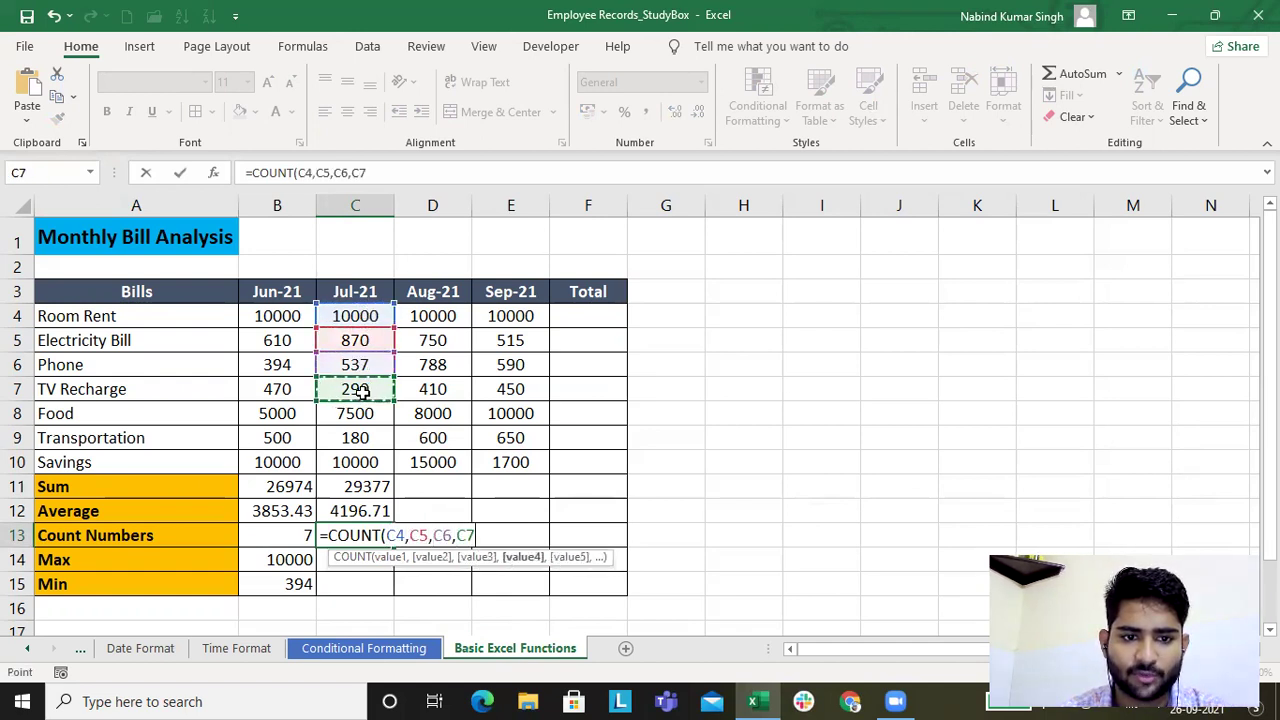
type(",")
left_click(362, 414)
type(",")
left_click(361, 436)
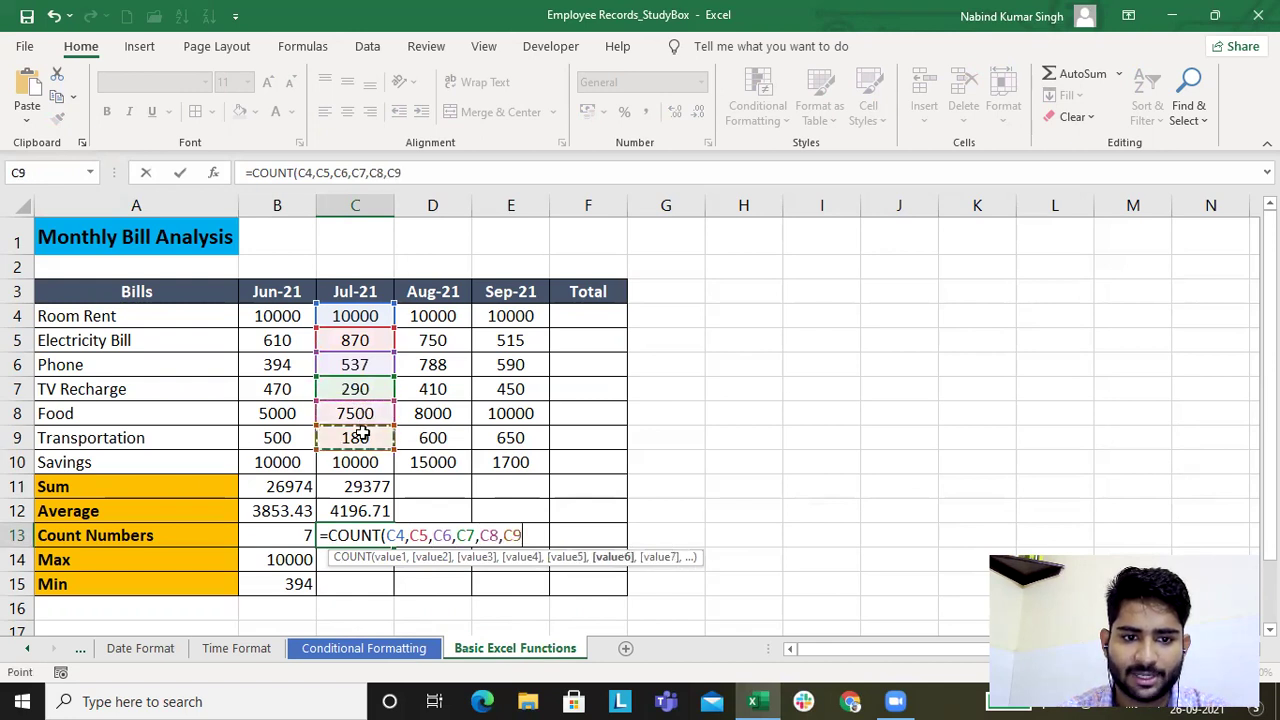
type(",")
left_click(364, 462)
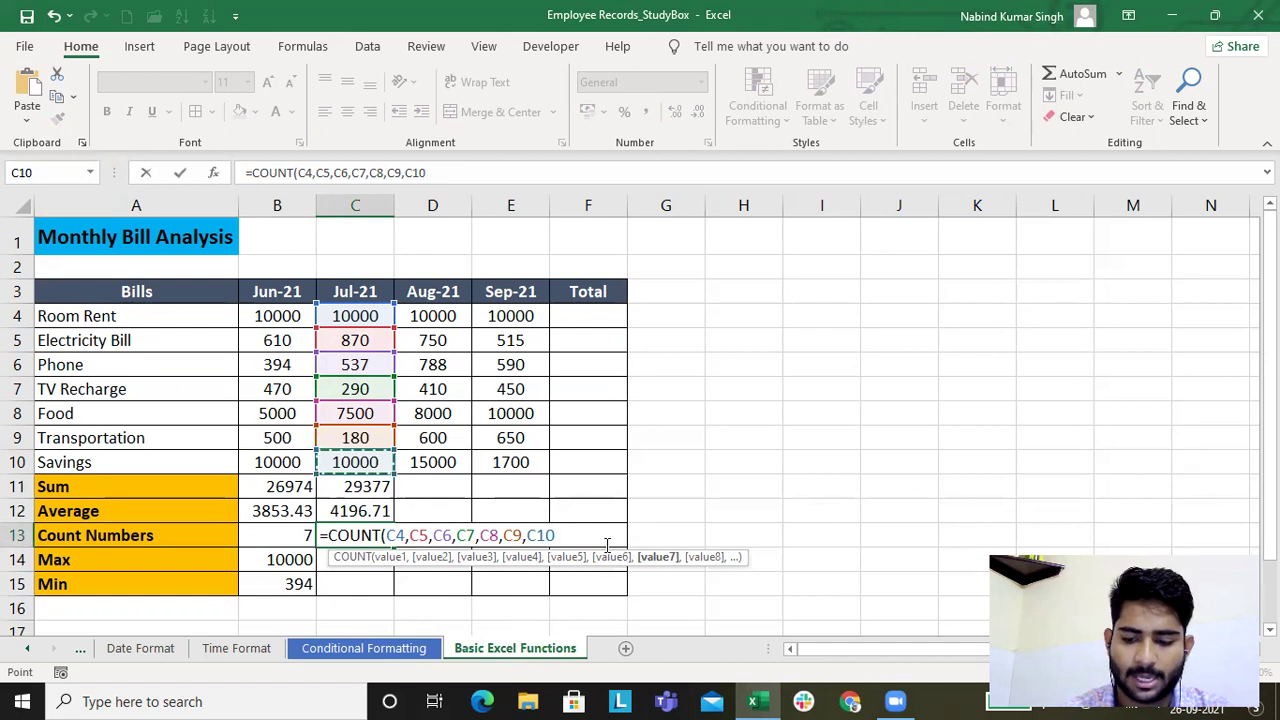
key("Return")
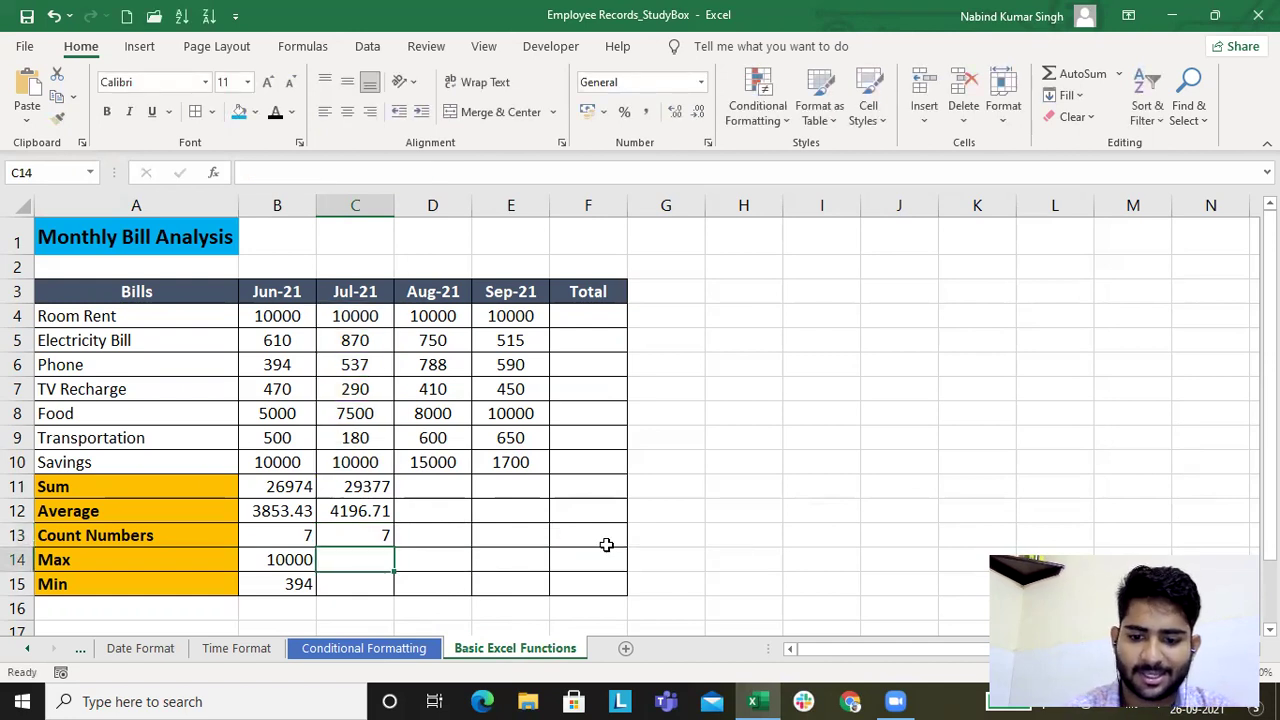
- Enter =MAX(C4,...,C10) in C14, giving the Jul-21 Max of 10000
type("=max")
key("Tab")
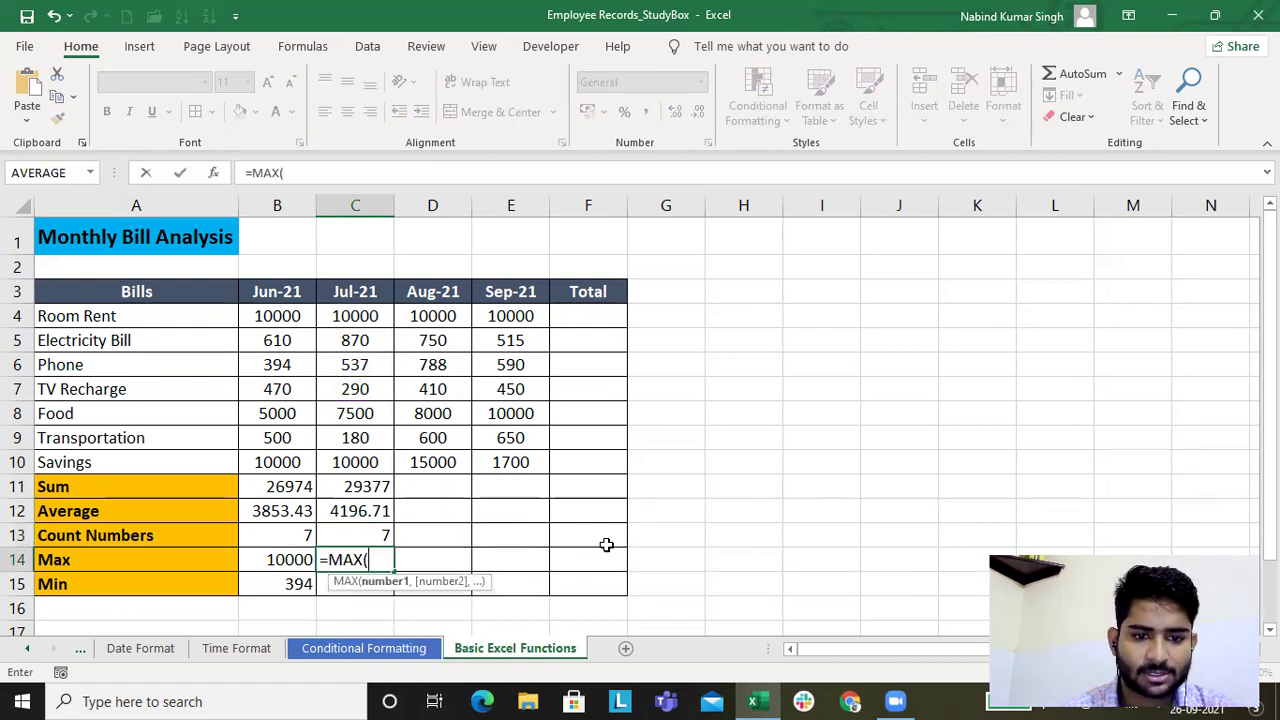
left_click(360, 316)
type(",")
left_click(358, 340)
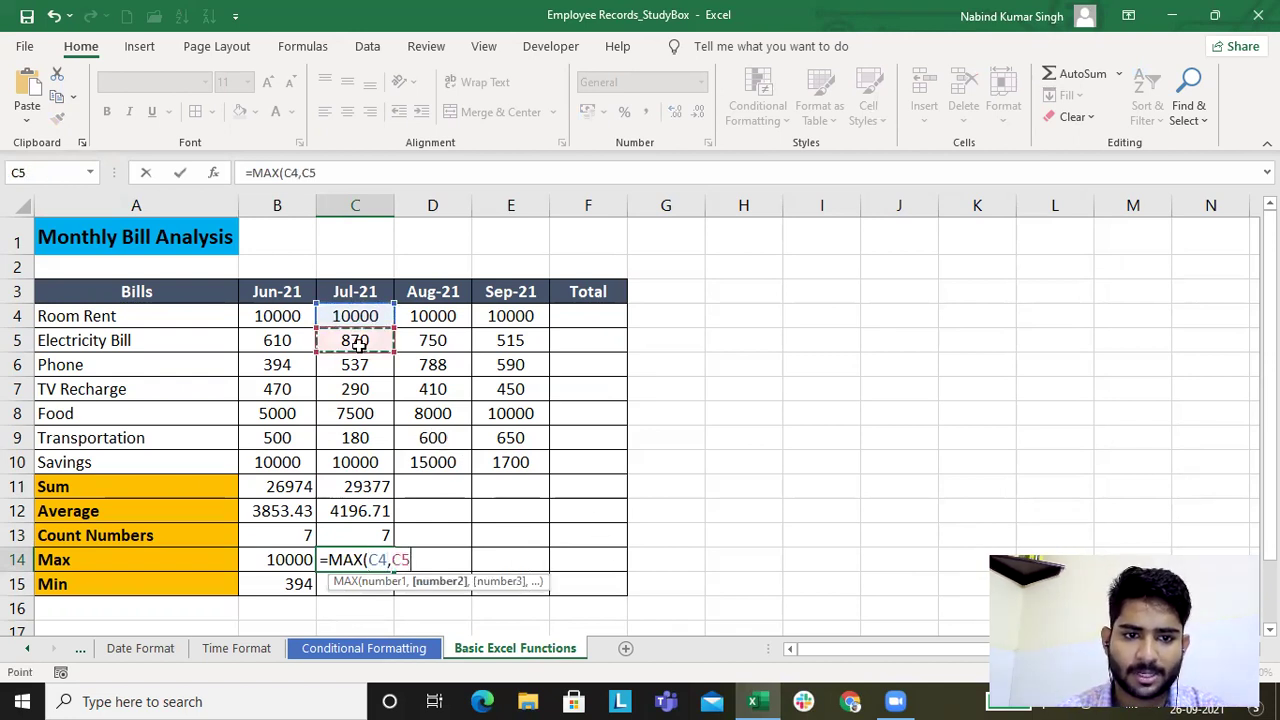
type(",")
left_click(351, 370)
type(",")
left_click(354, 388)
type(",")
left_click(356, 413)
type(",")
left_click(354, 438)
type(",")
left_click(352, 462)
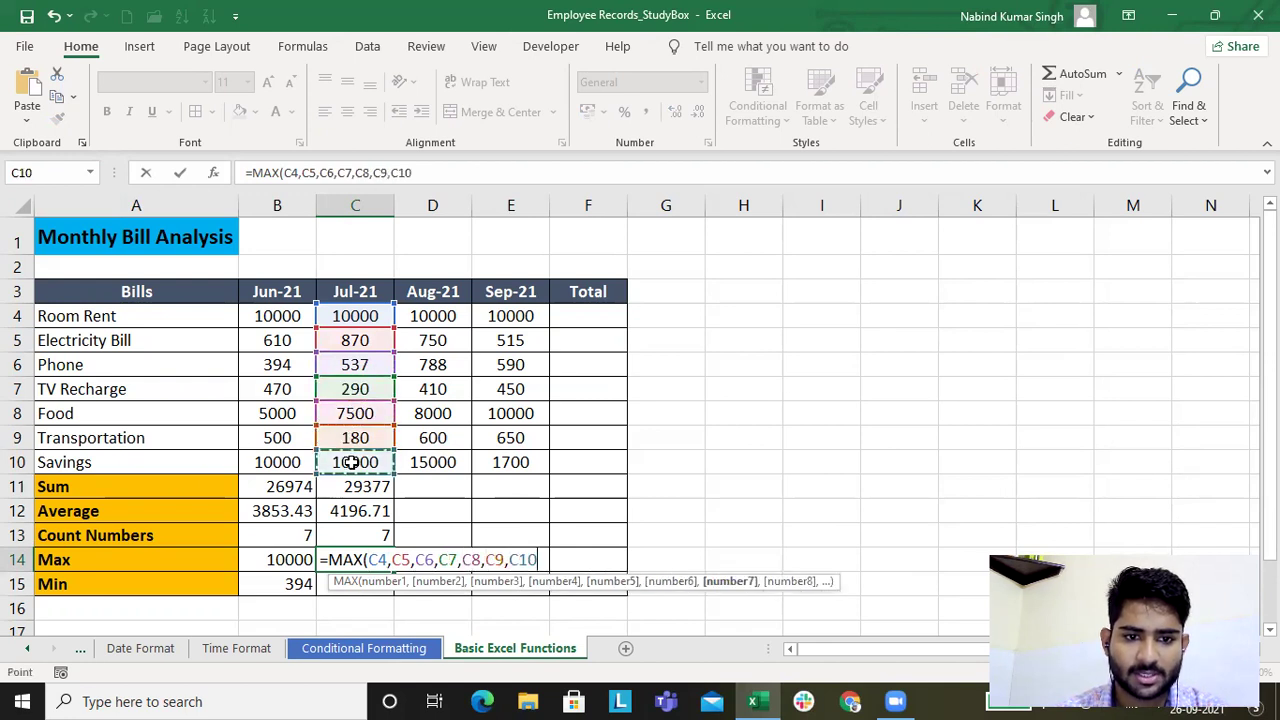
key("Return")
- Enter =MIN(C4,...,C10) in C15 for the Jul-21 Min of 180
type("=min")
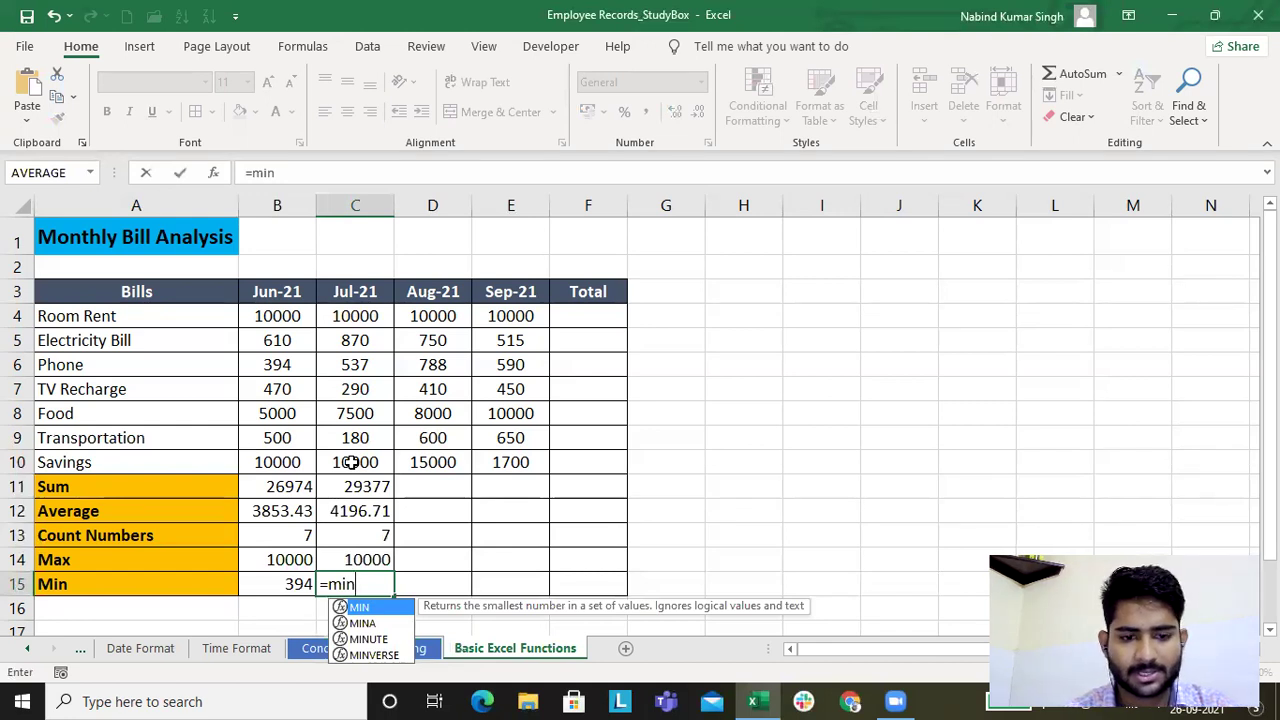
key("Tab")
left_click(372, 313)
type(",")
left_click(357, 338)
type(",")
left_click(359, 366)
type(",")
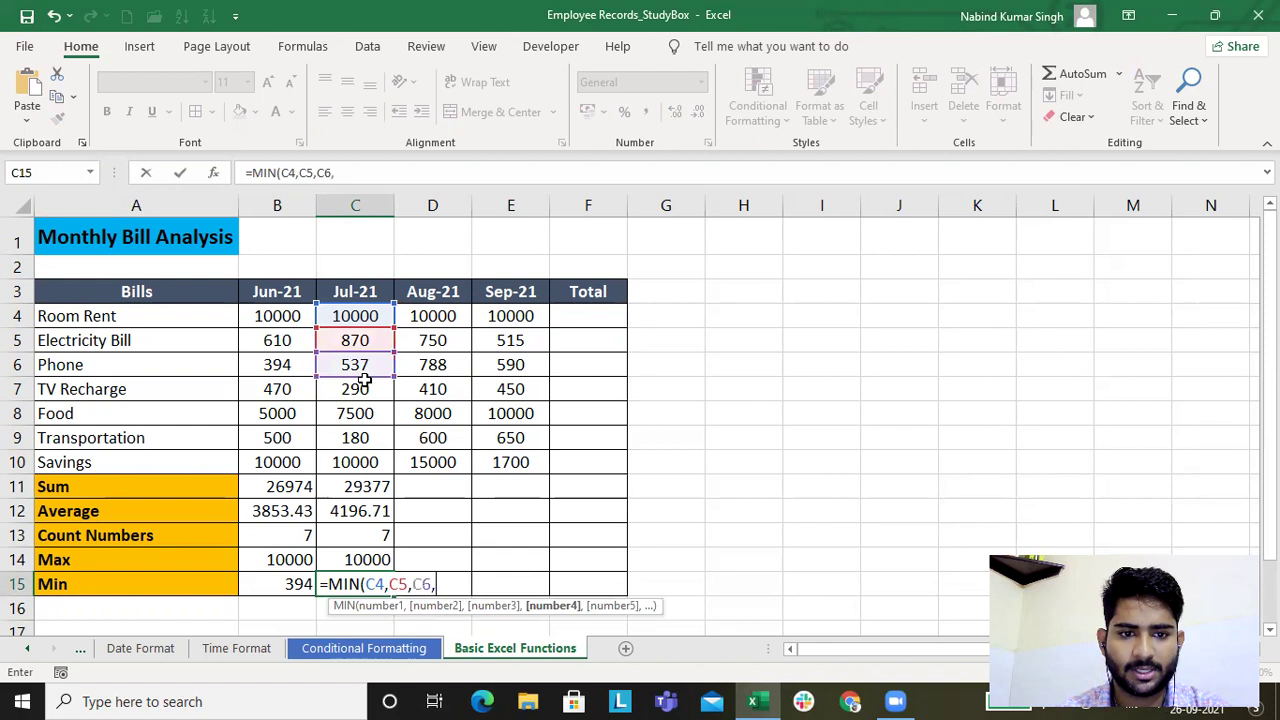
left_click(364, 381)
type(",")
left_click(366, 414)
type(",")
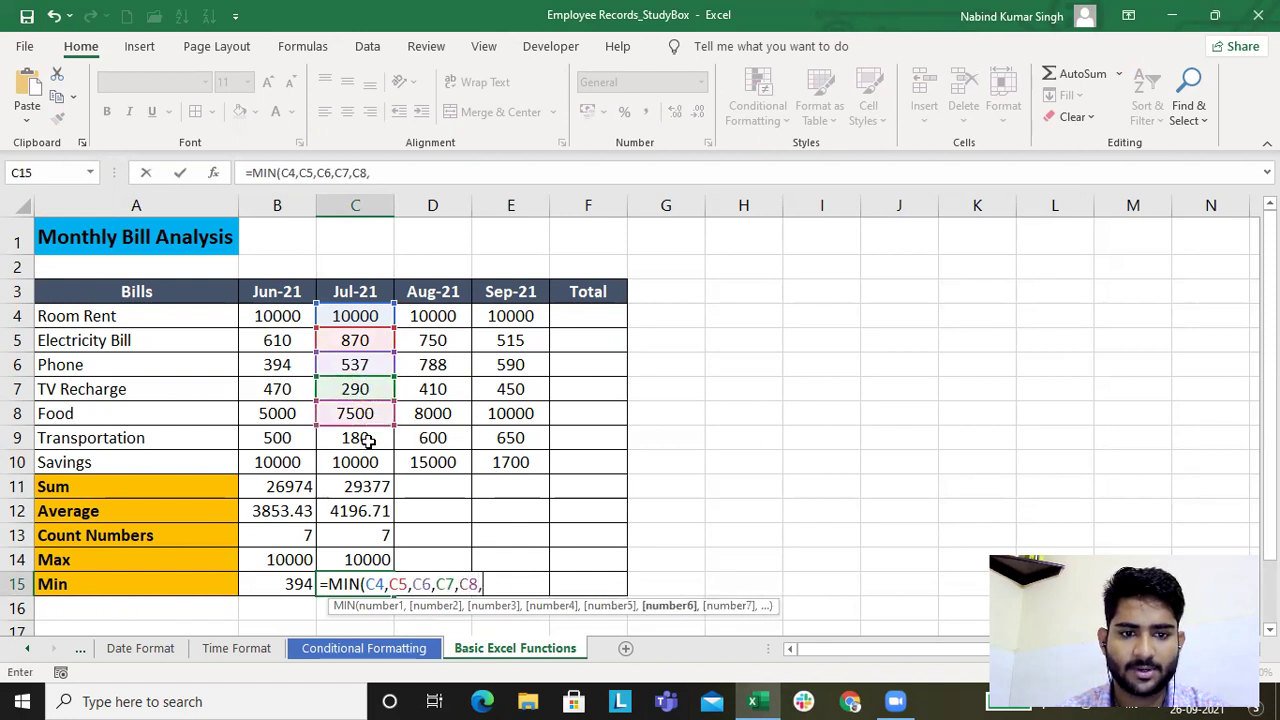
left_click(368, 441)
type(",")
left_click(369, 461)
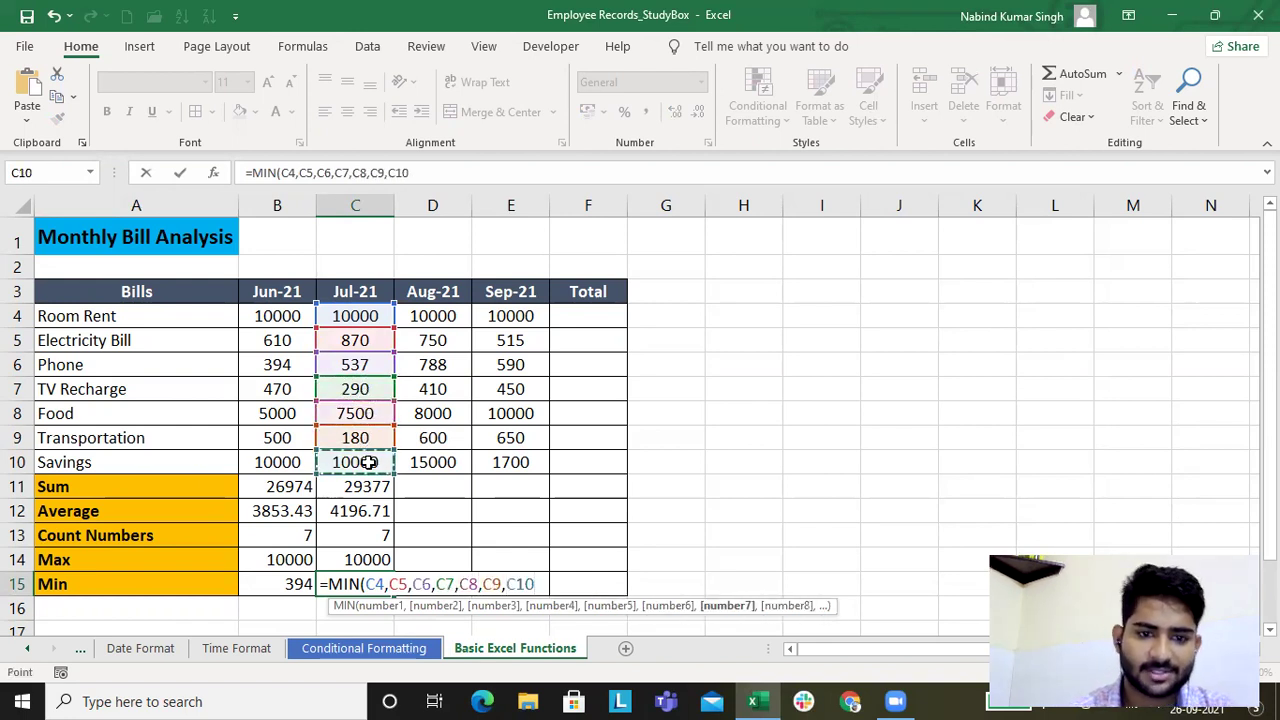
key("Return")
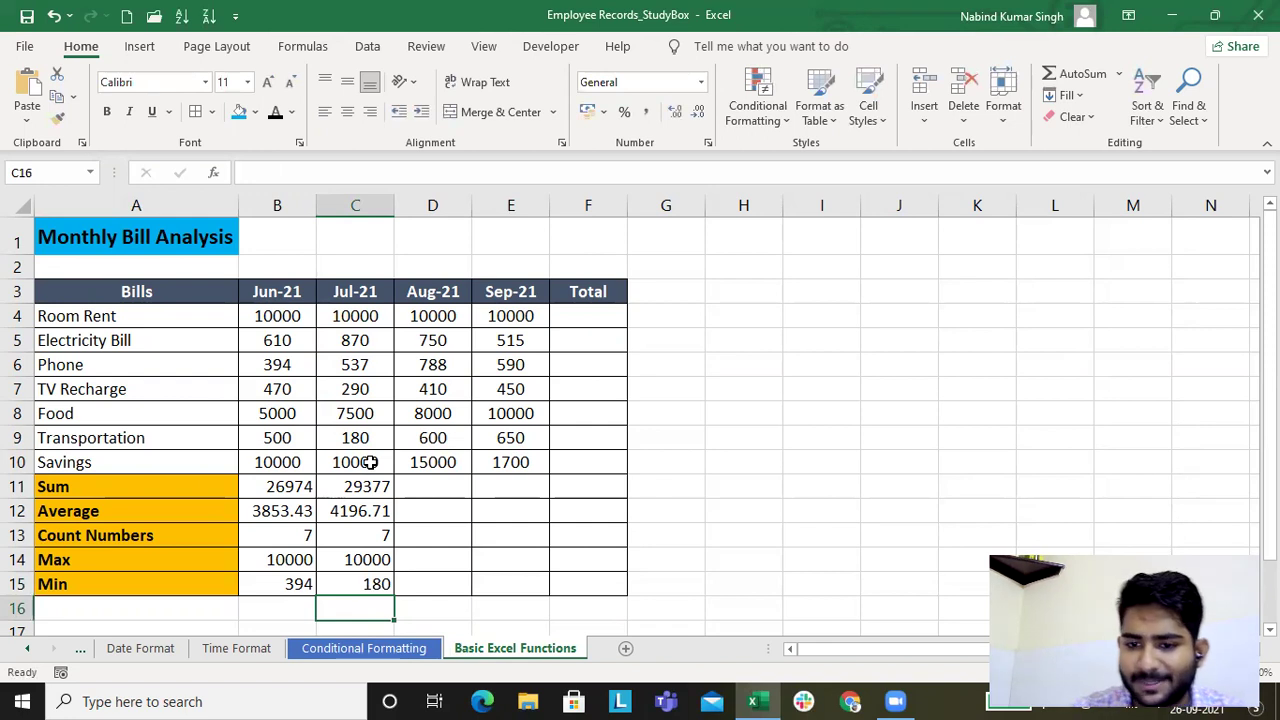
- Enter =SUM(D4:D10) in D11 for the Aug-21 Sum, giving 35548
left_click(432, 490)
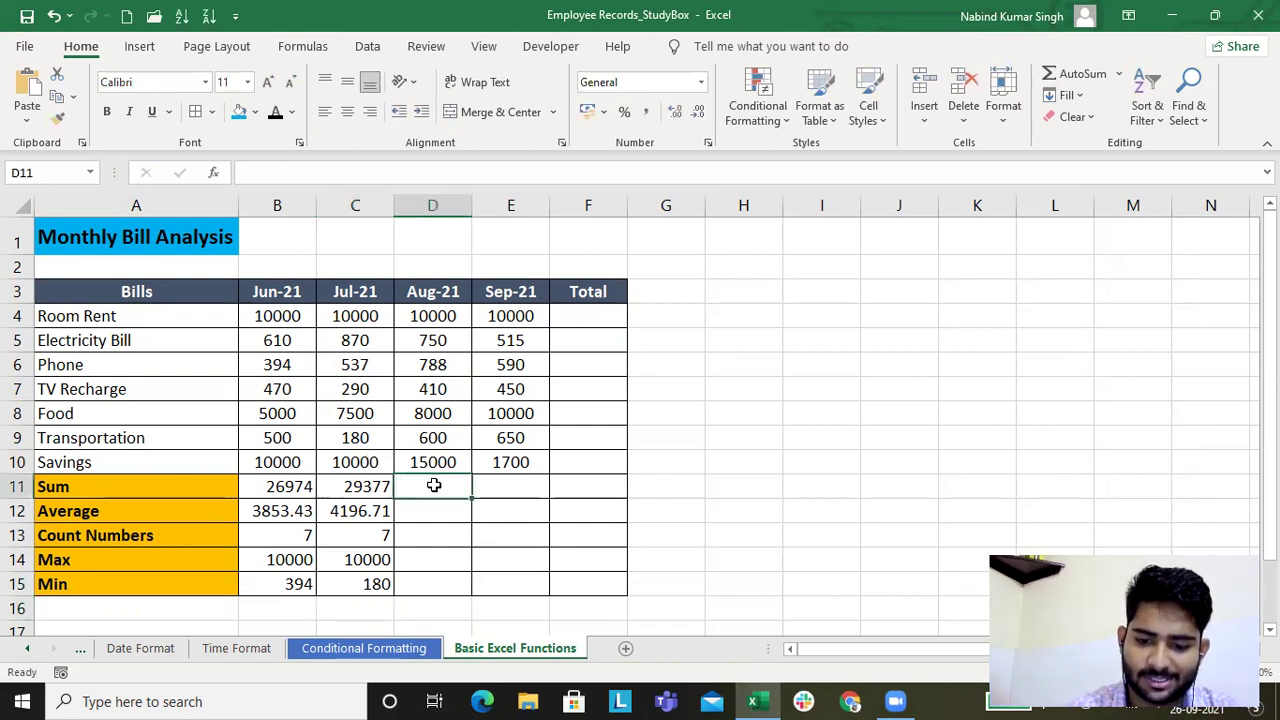
type("=SUM(")
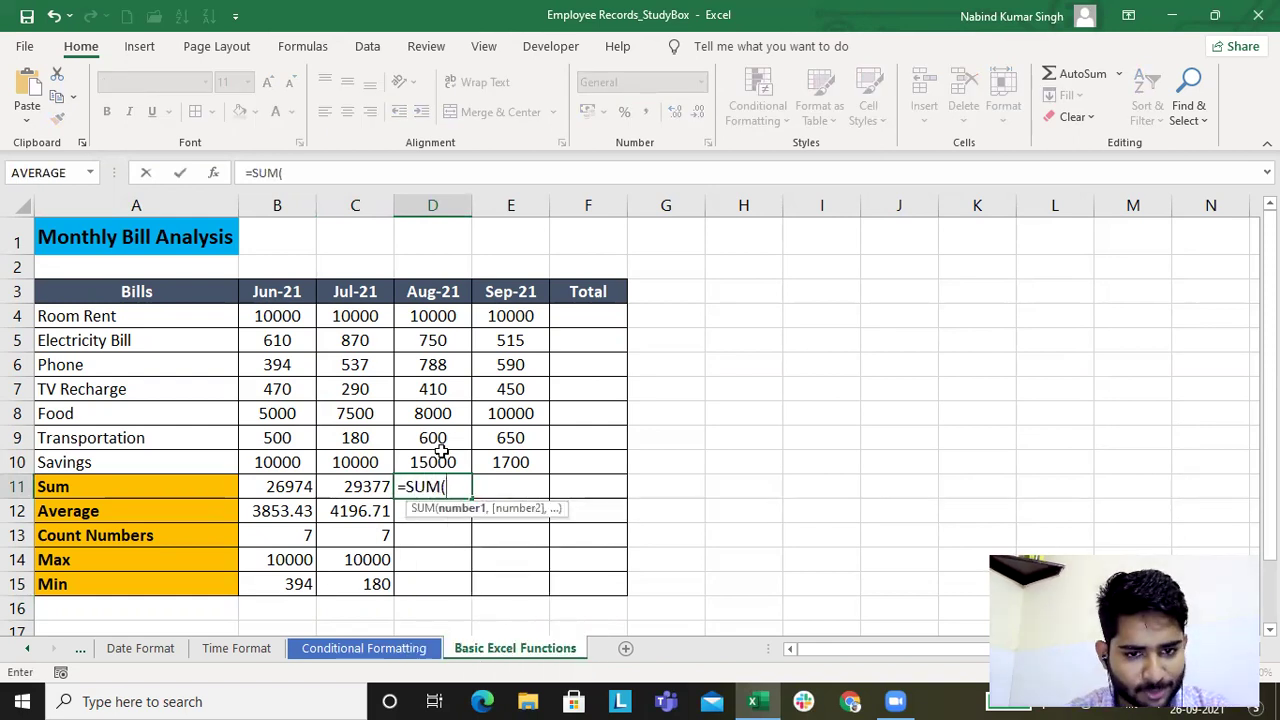
left_click_drag(442, 318, 445, 462)
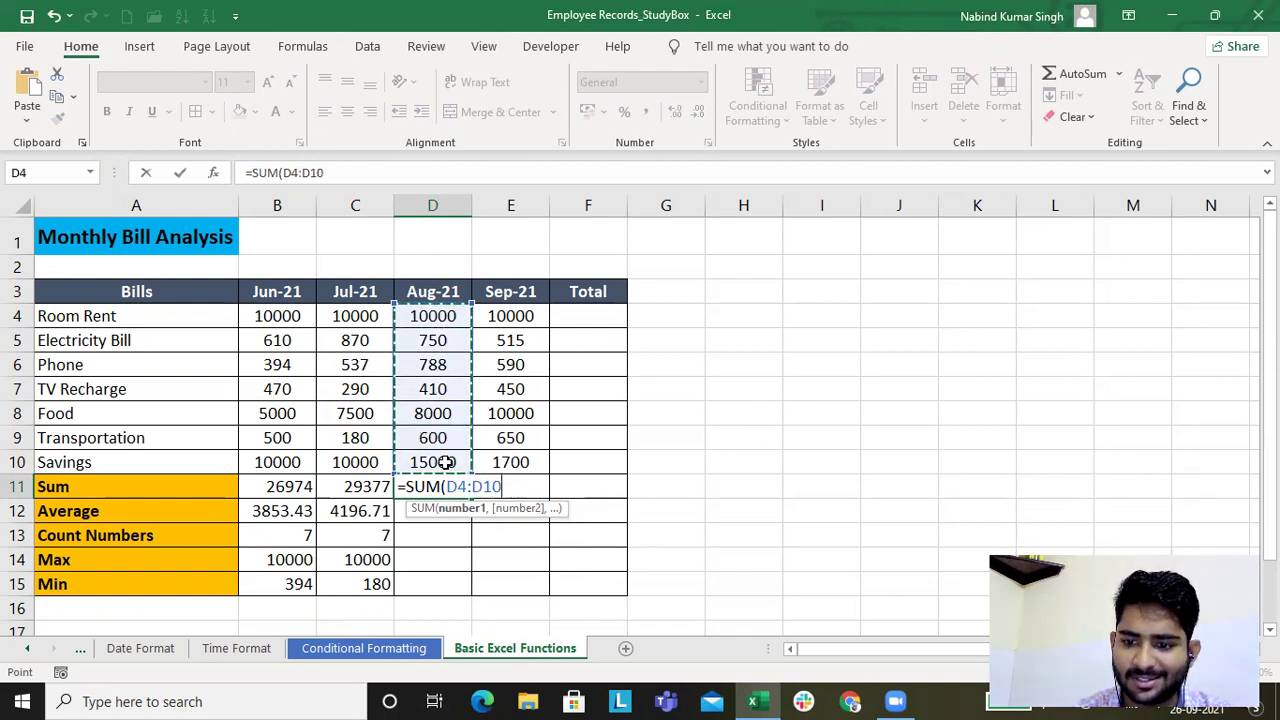
type(")")
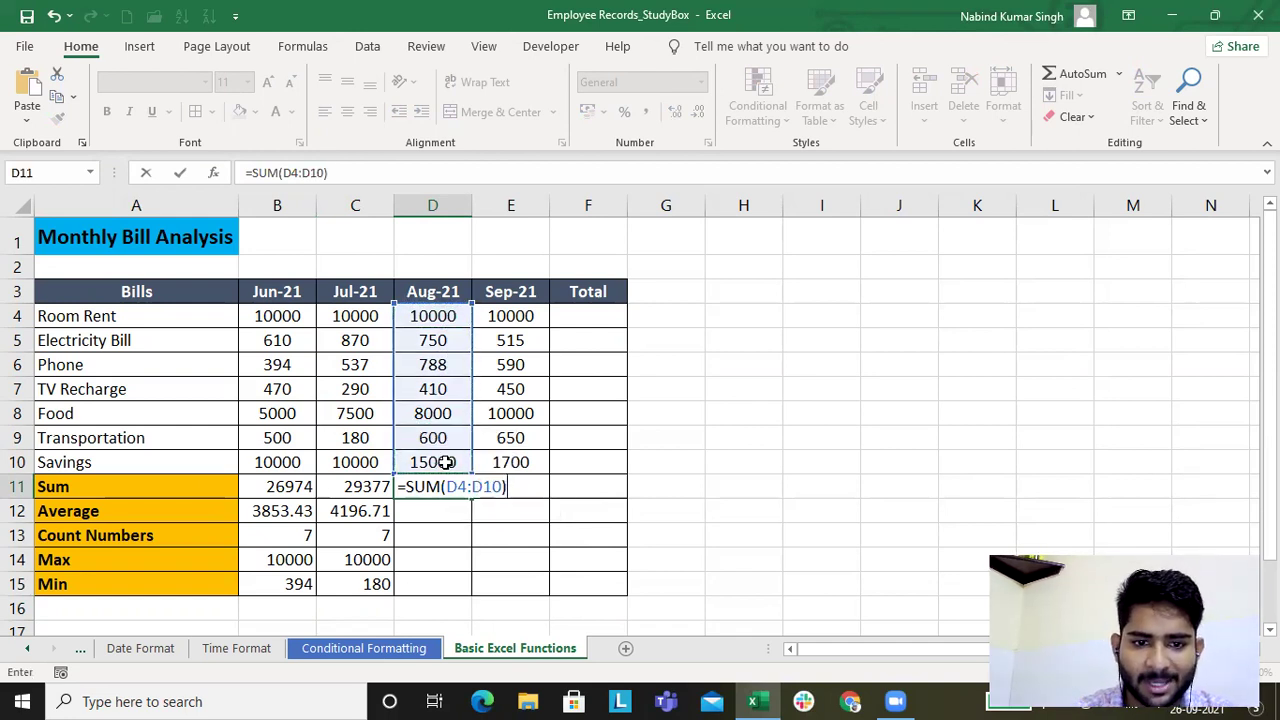
key("Return")
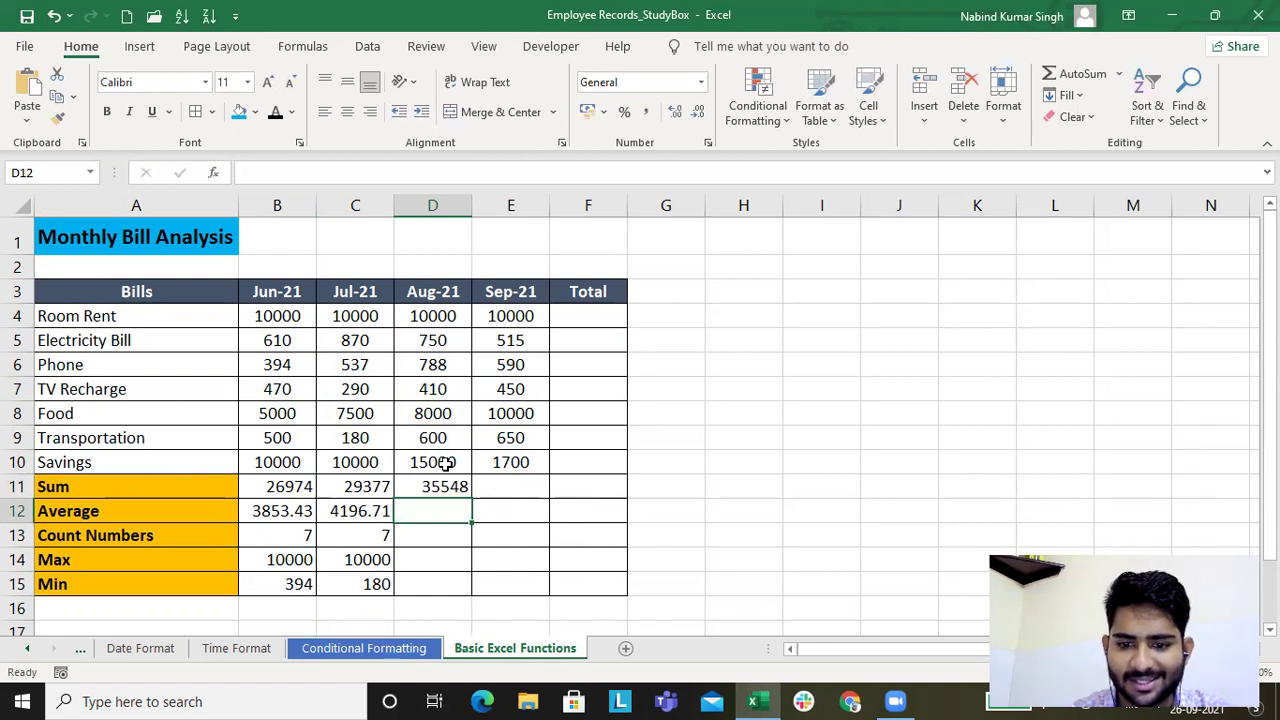
- Enter =AVERAGE(D4:D10) in D12 for the Aug-21 Average of 5078.29
type("=av")
key("Tab")
key("BackSpace")
key("BackSpace")
key("BackSpace")
key("BackSpace")
key("BackSpace")
key("BackSpace")
key("BackSpace")
type("vera")
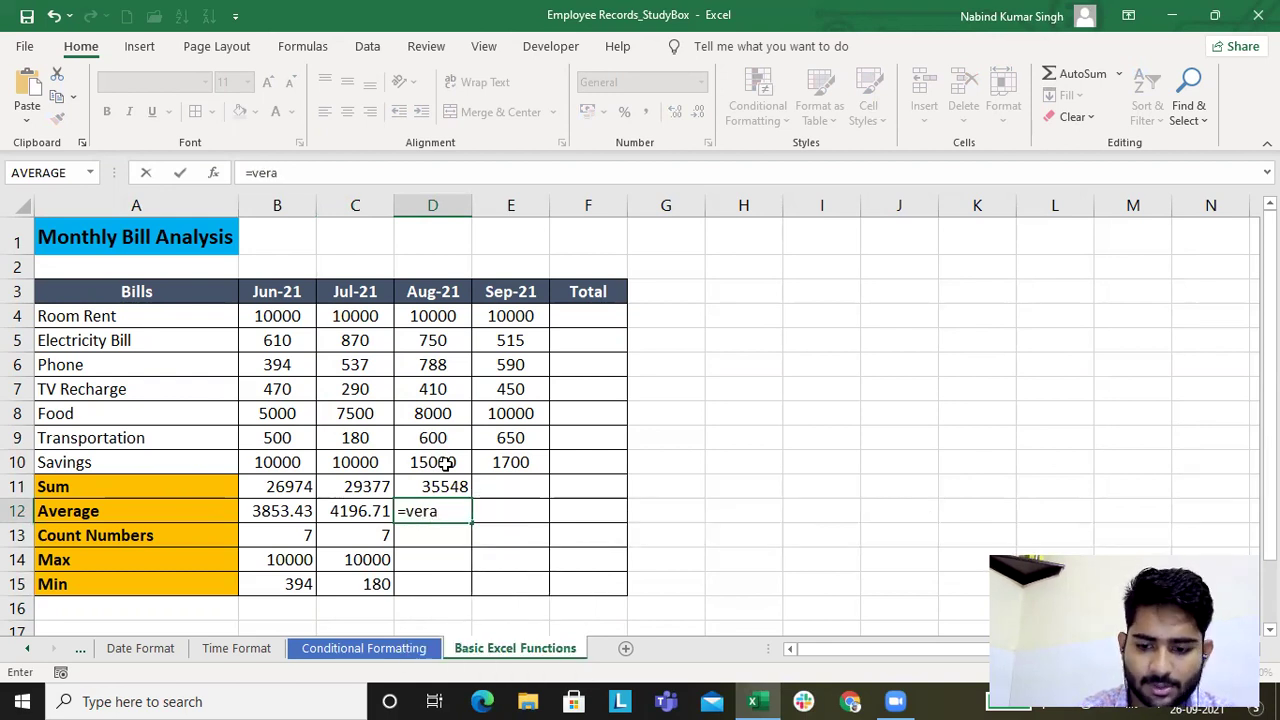
key("BackSpace")
key("BackSpace")
type("average")
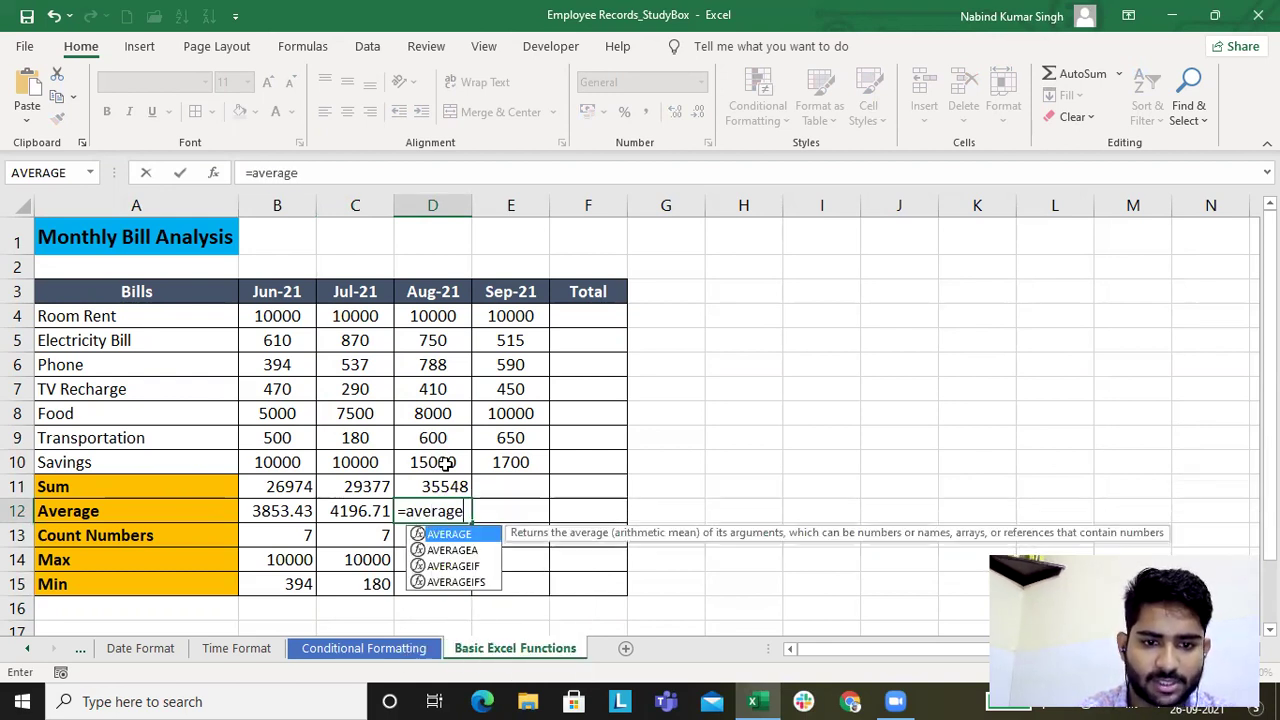
key("Tab")
left_click_drag(452, 316, 437, 453)
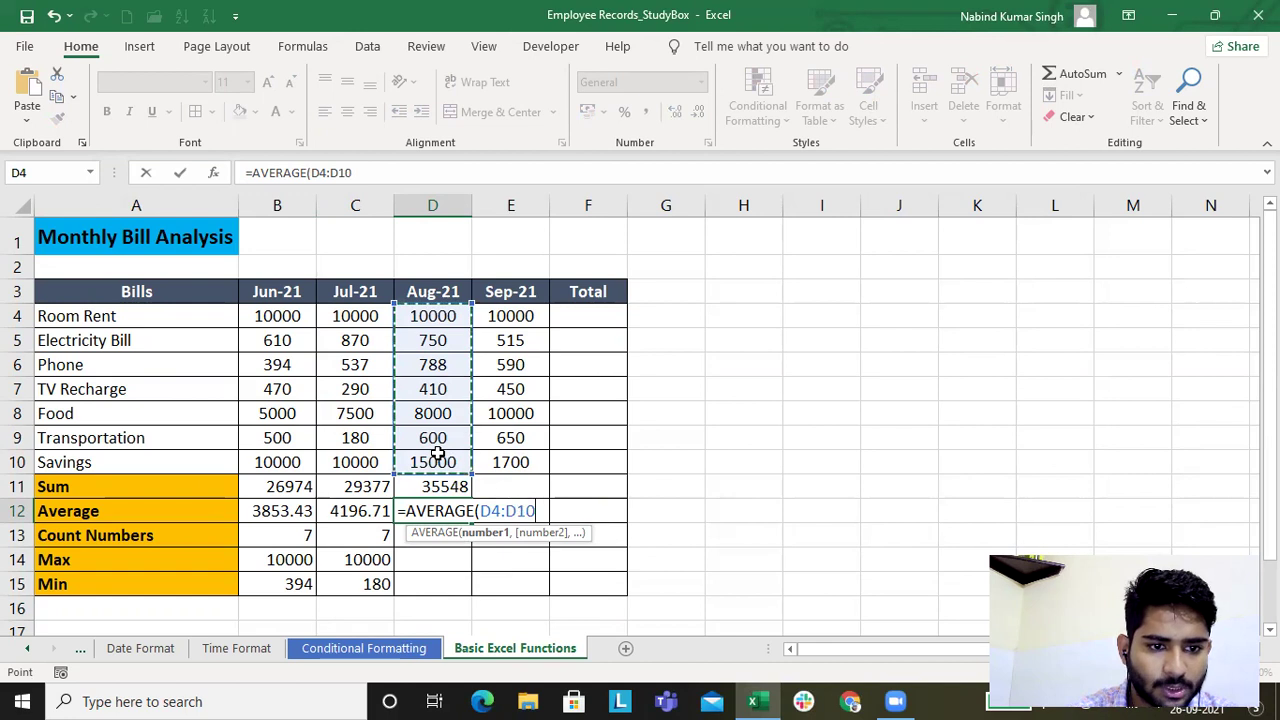
key("Return")
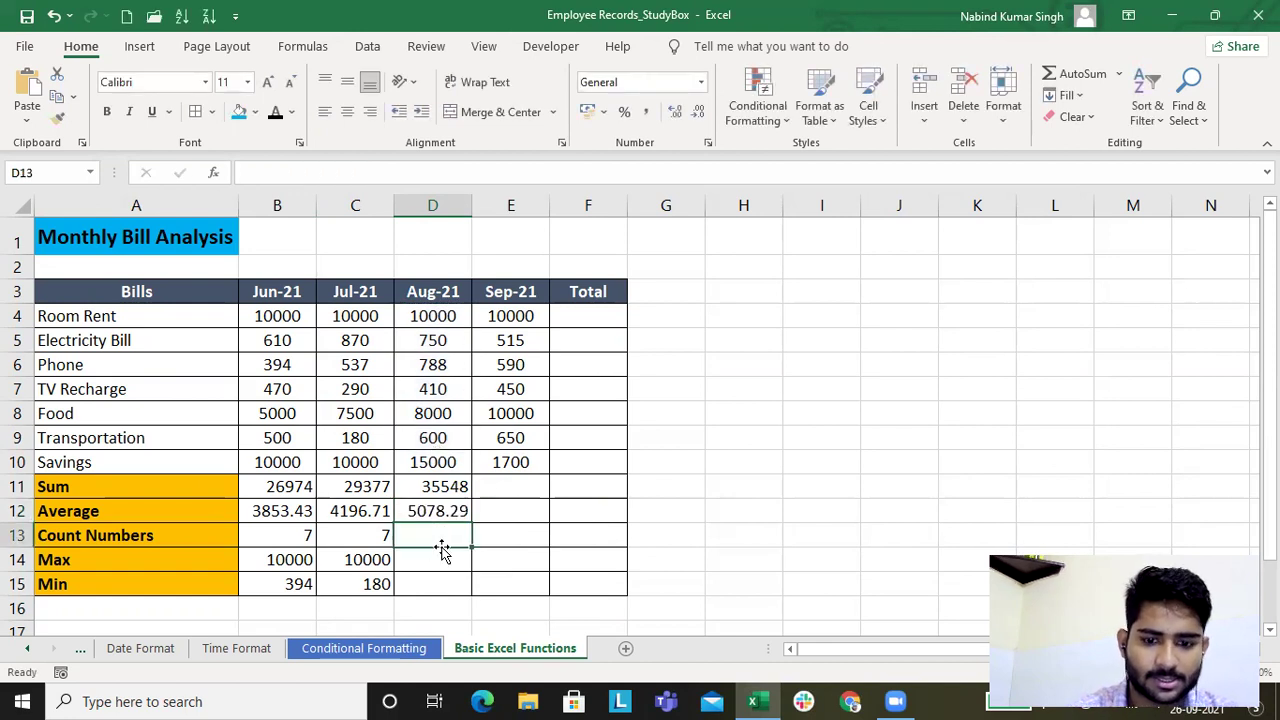
- Add COUNT, MAX and MIN of D4:D10 in D13–D15, showing 7, 15000 and 410
type("=COUNT(")
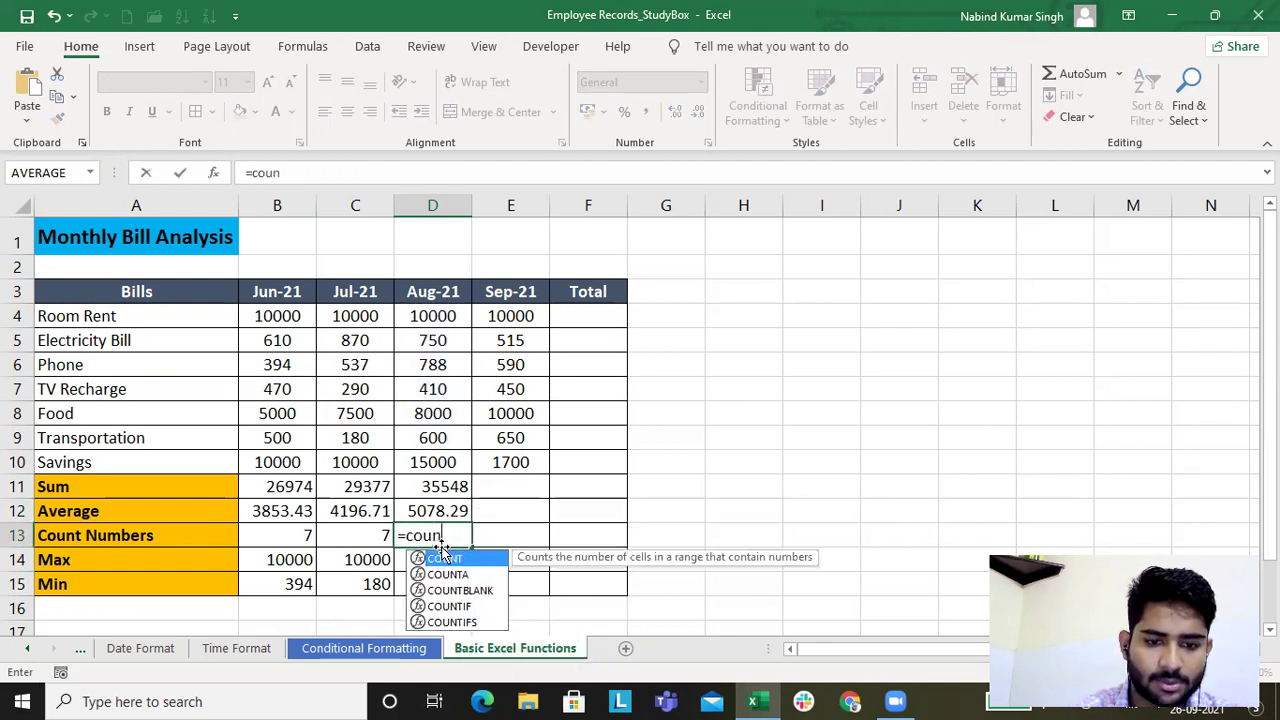
left_click_drag(440, 318, 448, 463)
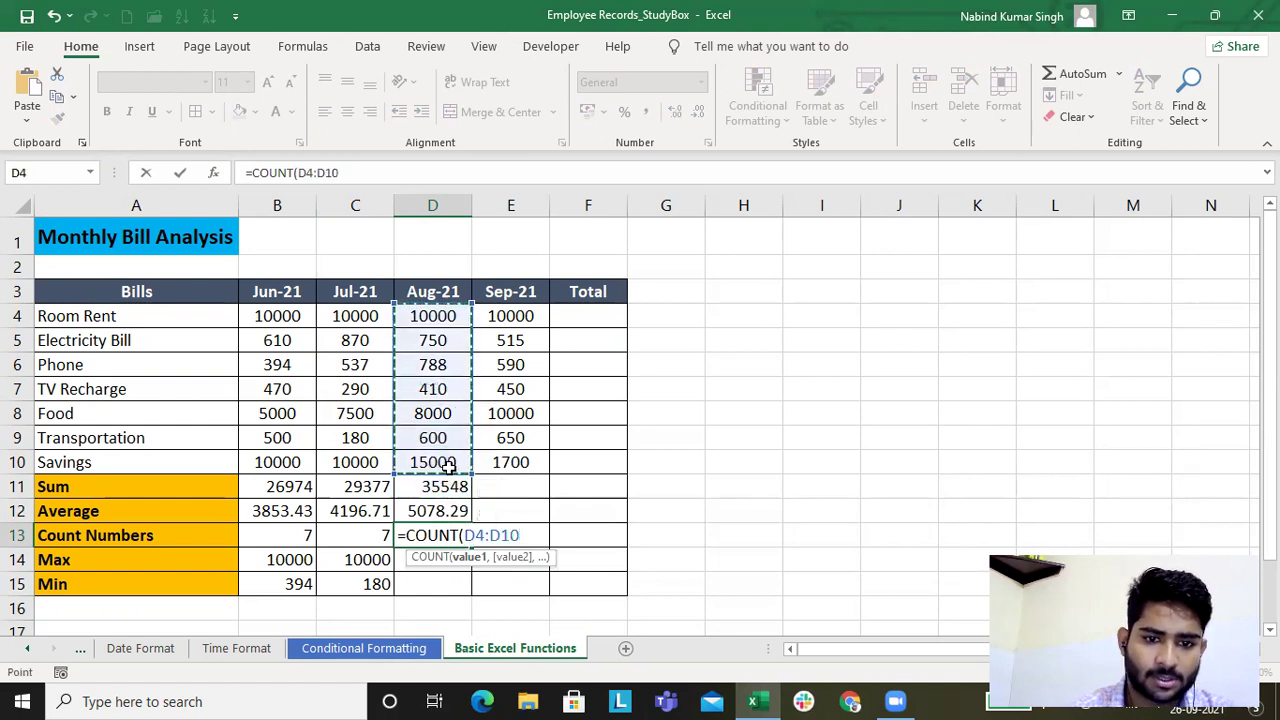
key("Return")
type("=max")
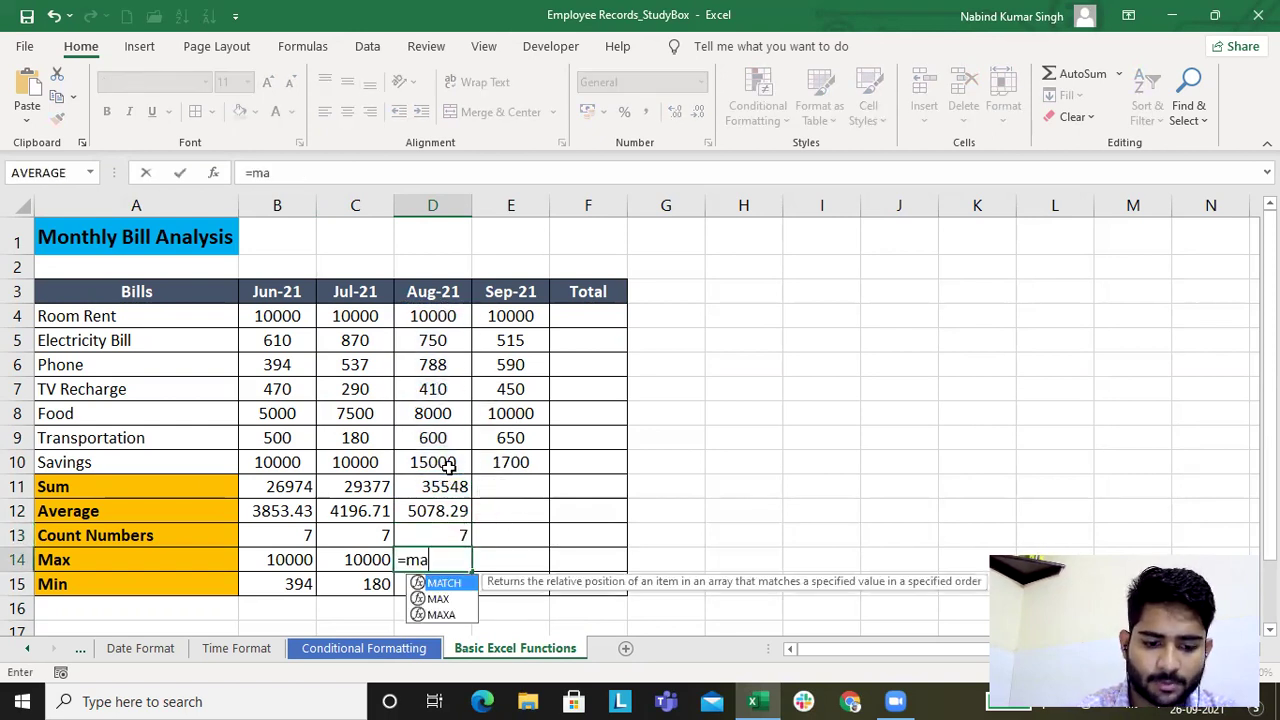
key("Tab")
left_click_drag(414, 318, 428, 462)
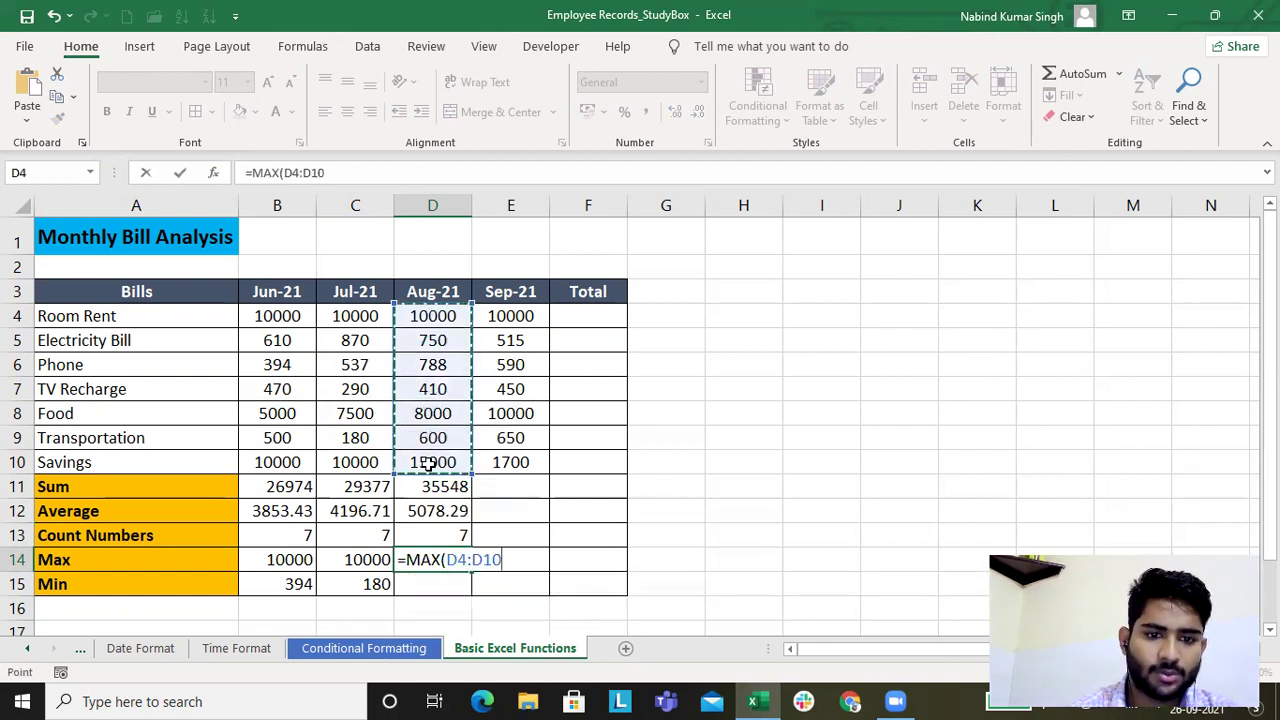
key("Return")
type("=min")
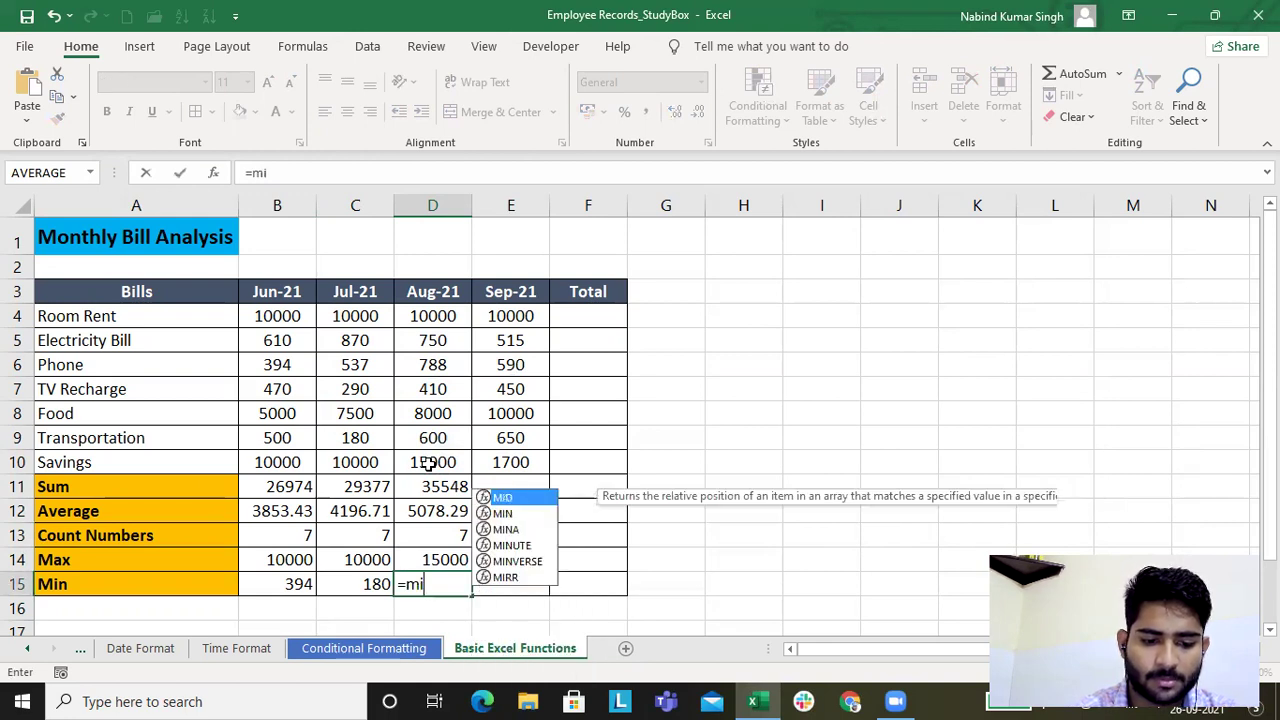
key("Tab")
left_click_drag(423, 316, 419, 460)
key("Return")
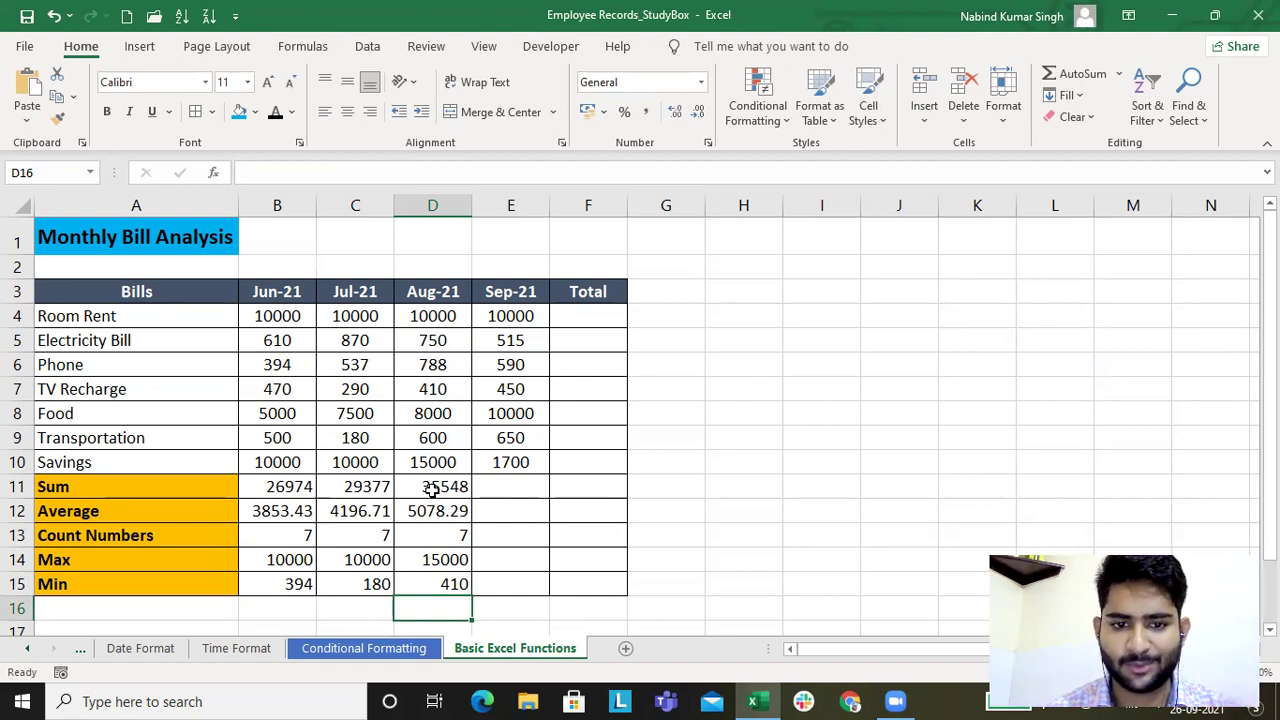
- Copy the Aug-21 statistics formulas D11:D15 into the Sep-21 column starting at E11
left_click_drag(432, 486, 434, 580)
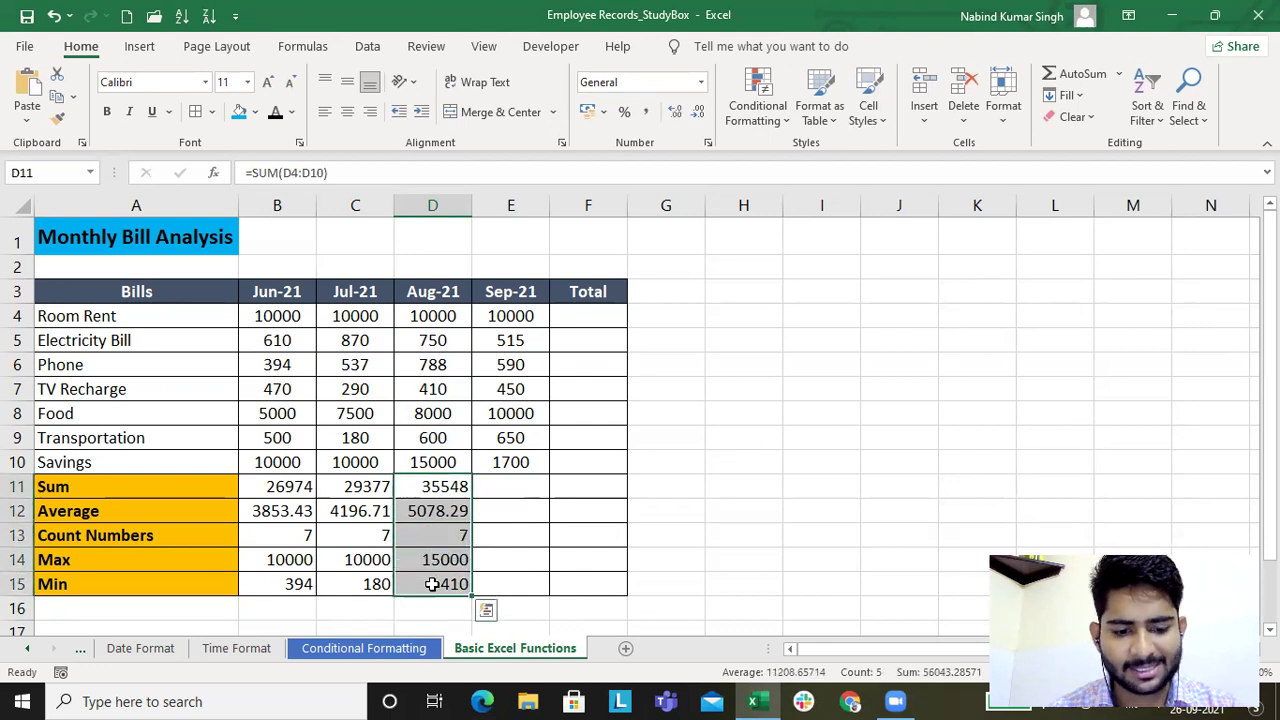
key("ctrl+c")
left_click(508, 491)
key("ctrl+v")
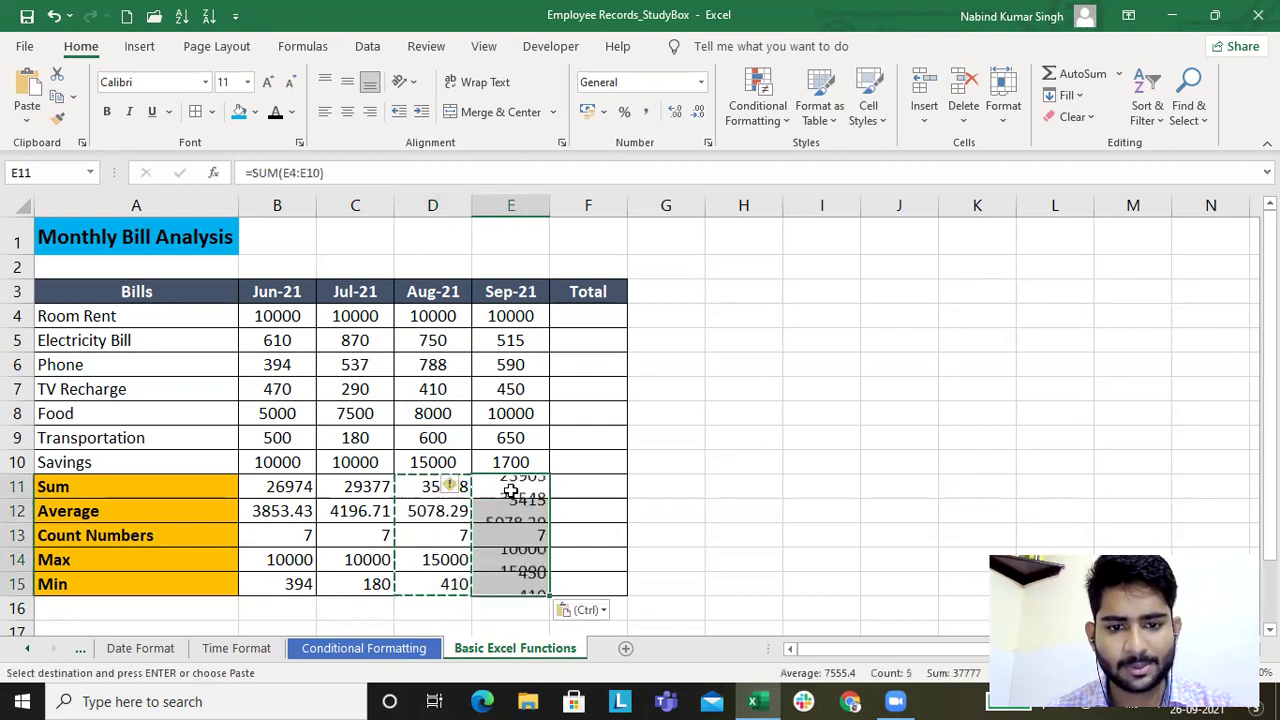
- Review the pasted Sep-21 formulas and cancel the pending copy
left_click(515, 558)
key("Up")
key("Up")
key("Up")
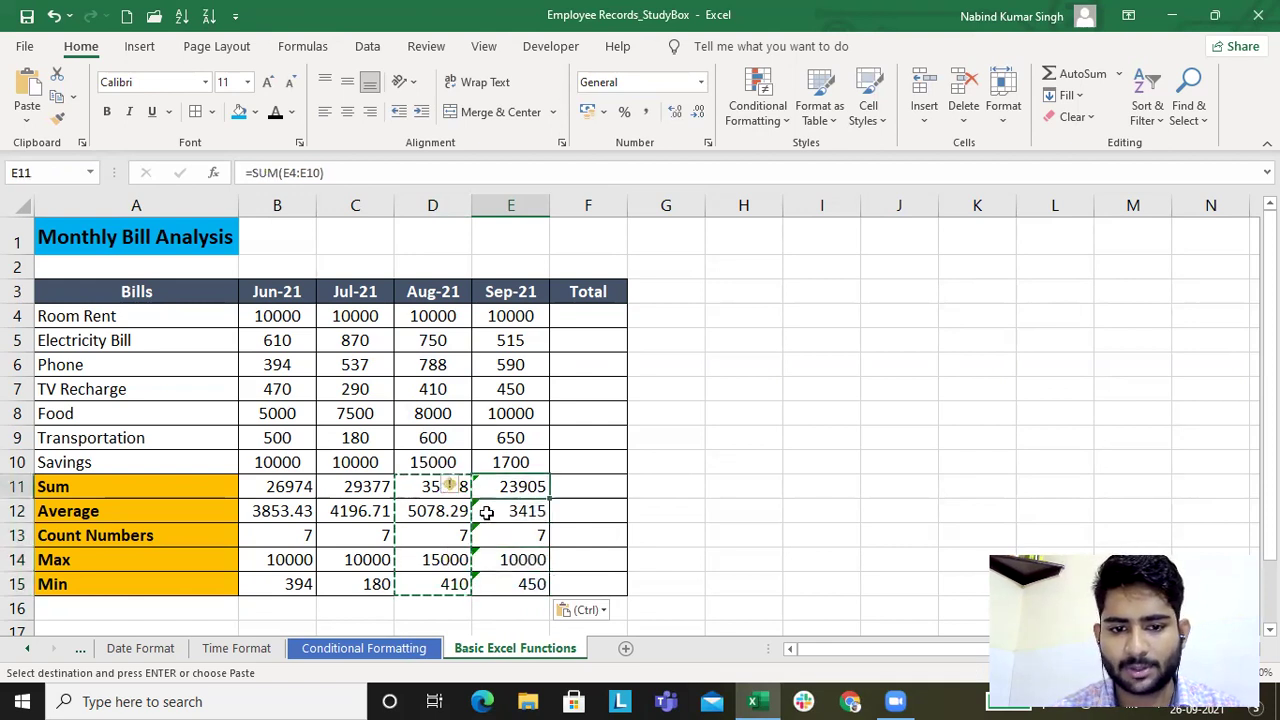
key("Down")
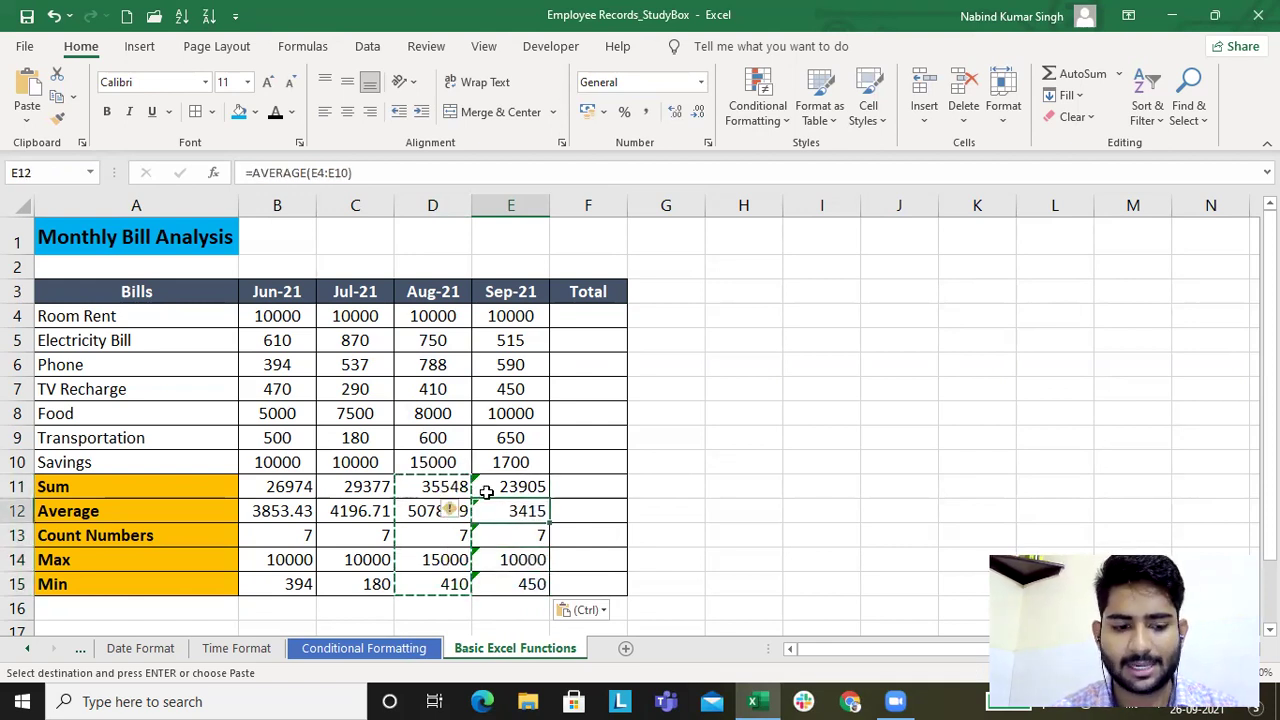
key("Escape")
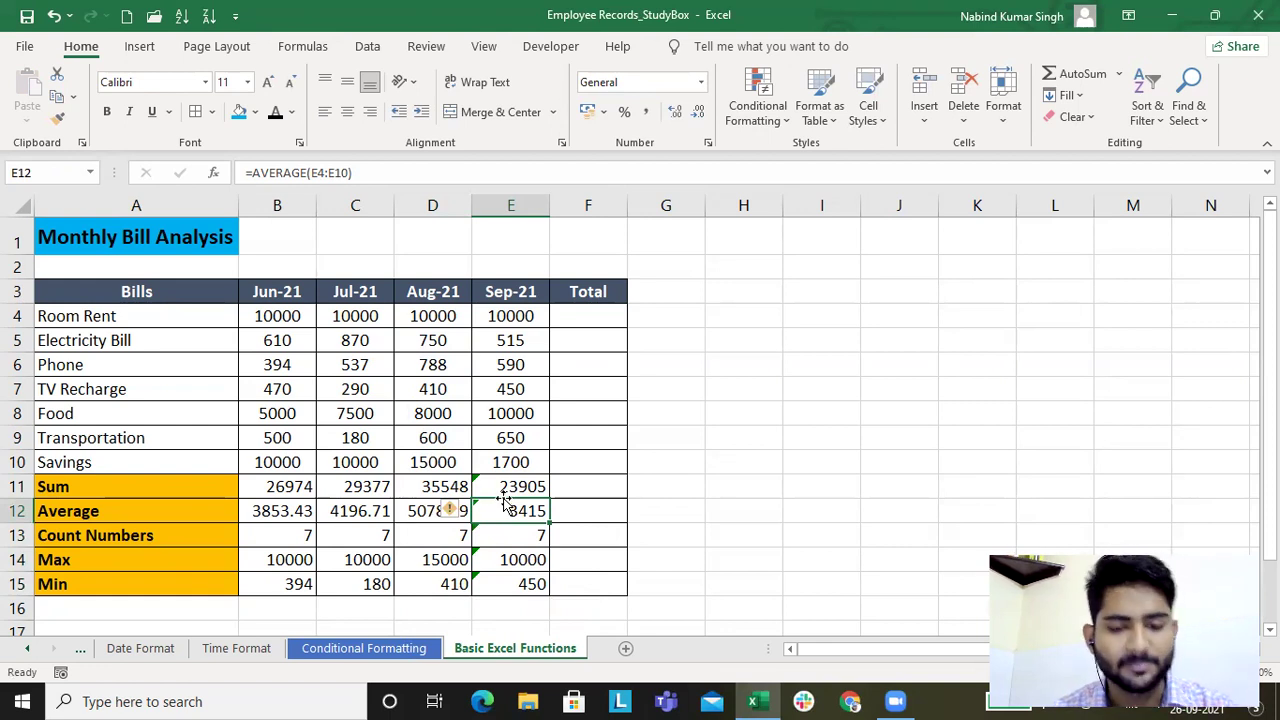
left_click(489, 487)
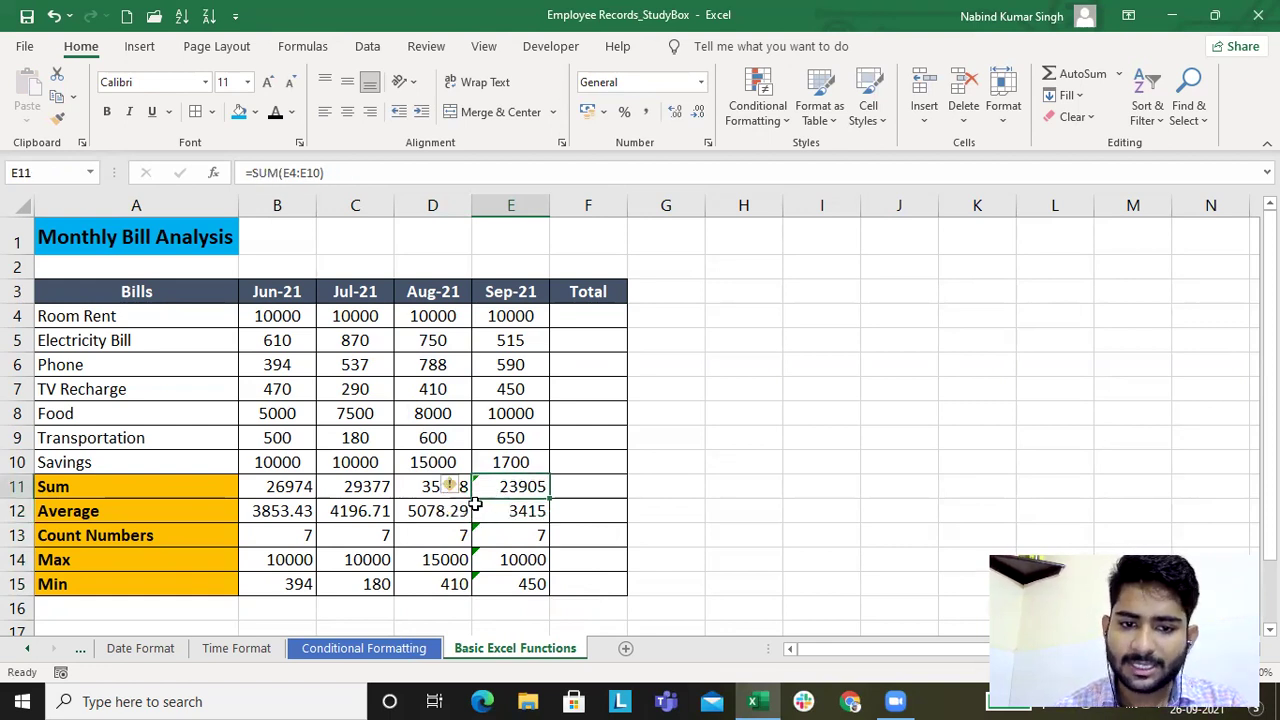
left_click_drag(410, 490, 413, 586)
key("shift+Right")
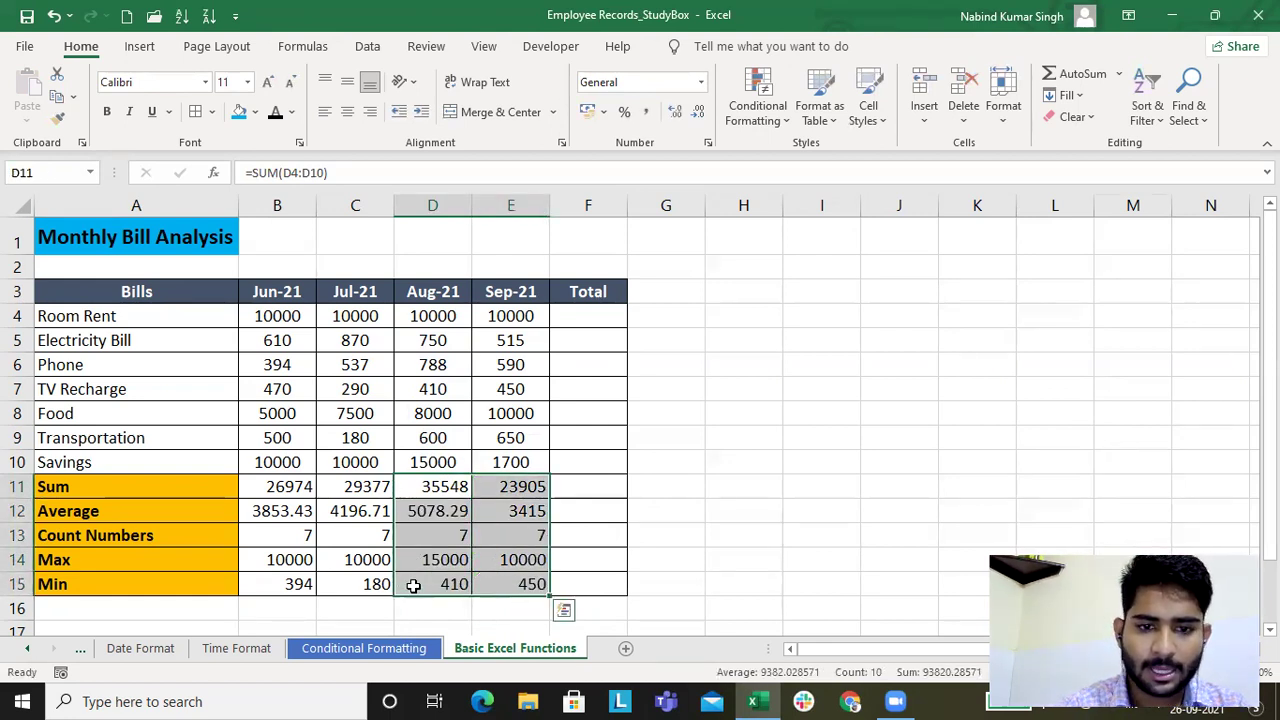
- Verify each Sep-21 formula from Sum in E11 through Min in E15
left_click(492, 556)
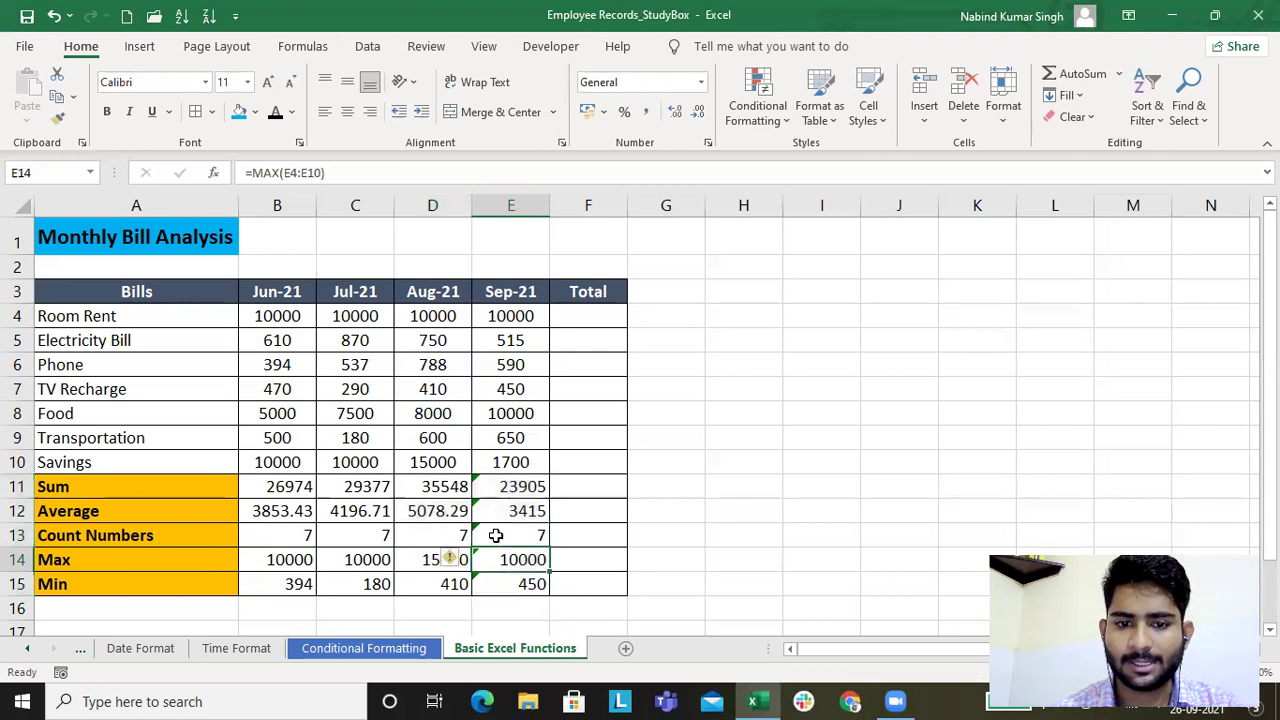
left_click(510, 487)
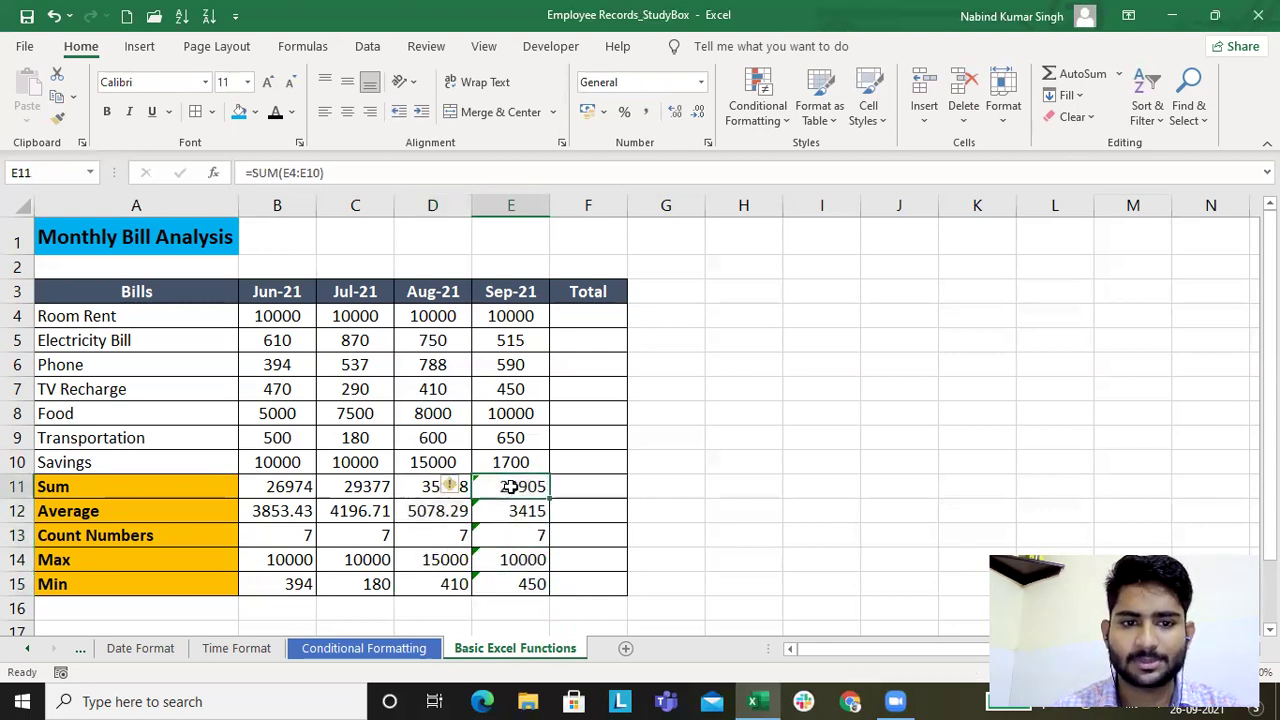
left_click(327, 173)
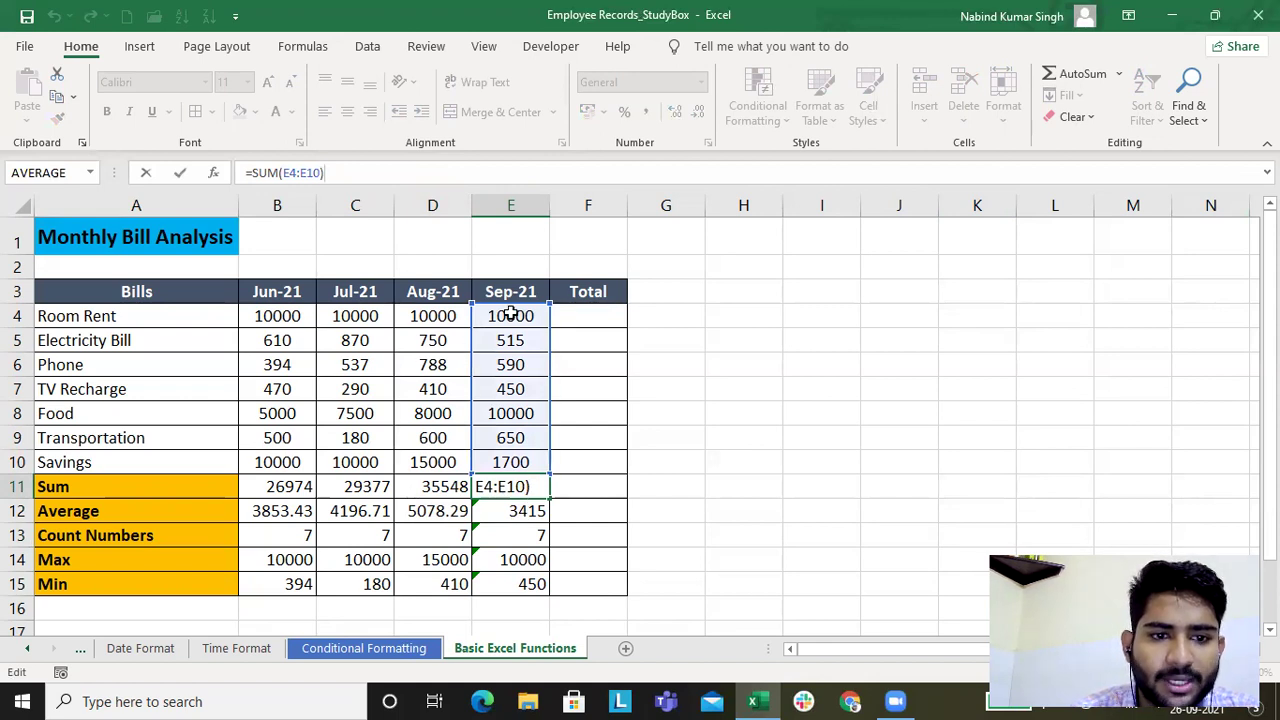
key("ctrl+Return")
left_click(516, 516)
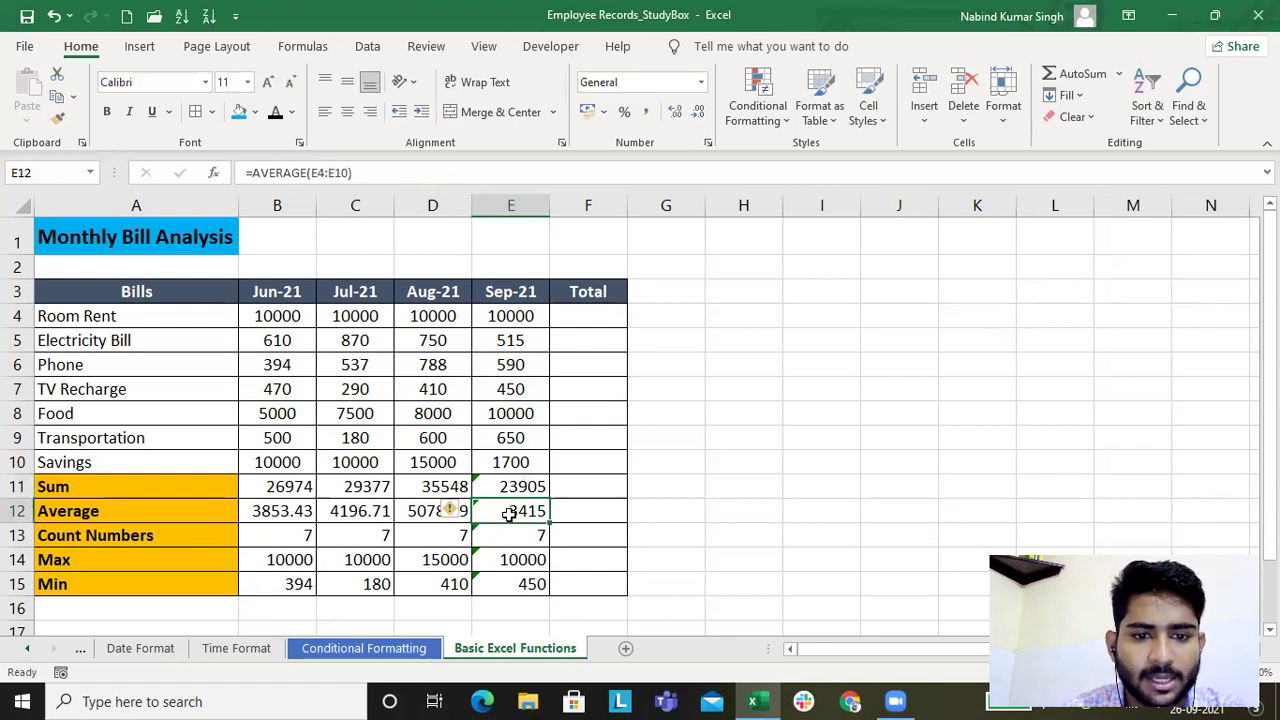
left_click(515, 536)
left_click(521, 558)
left_click(526, 582)
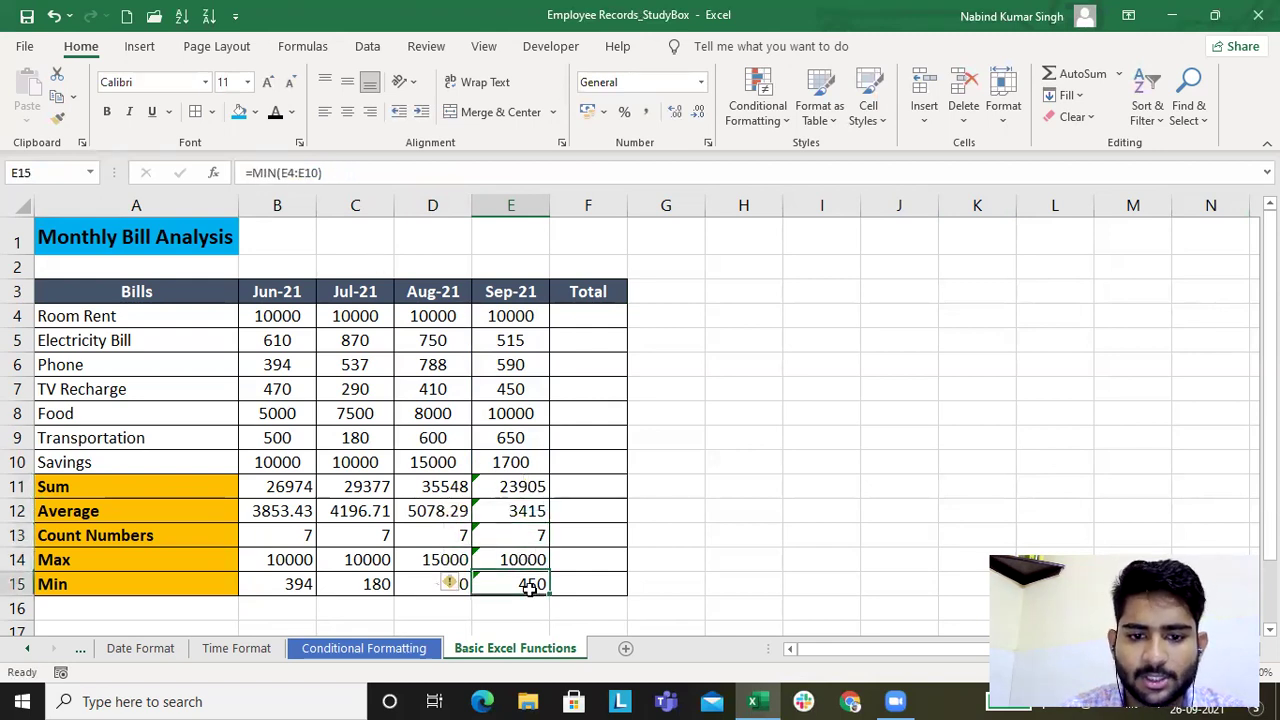
left_click(593, 317)
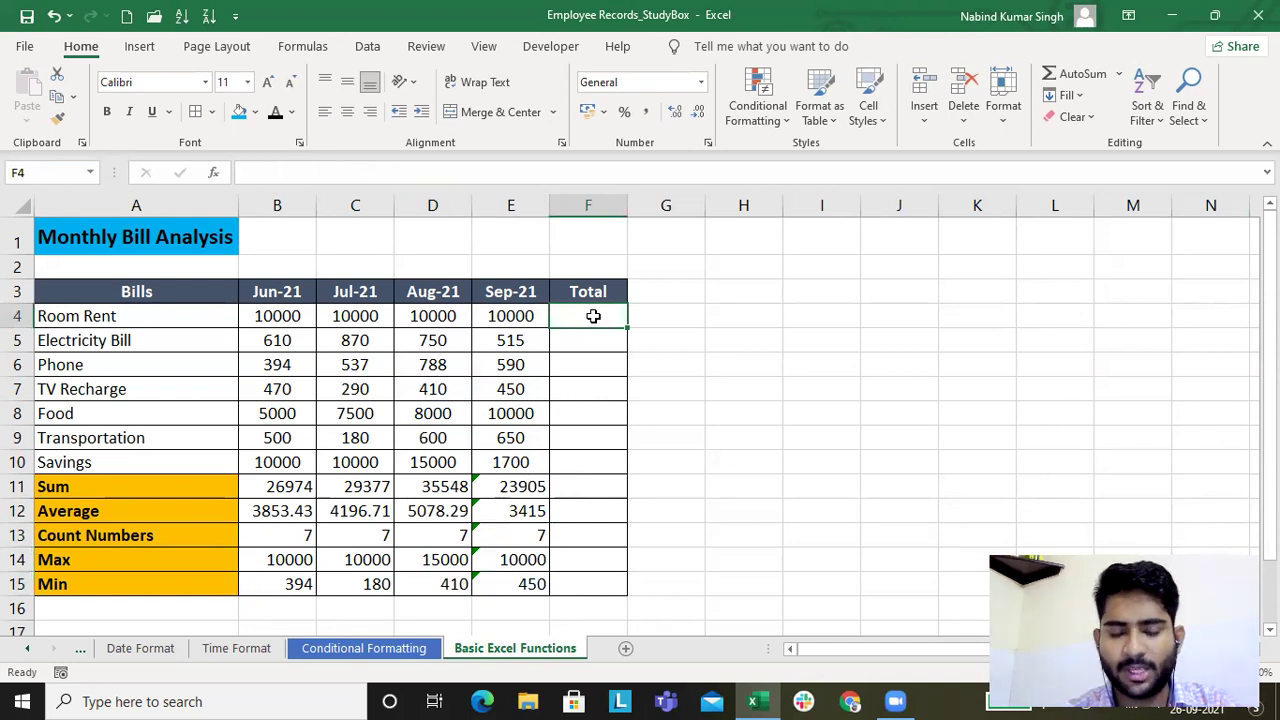
- Enter =SUM(B4:E4) in F4 for Room Rent's four-month total of 40000
type("=sum")
key("Tab")
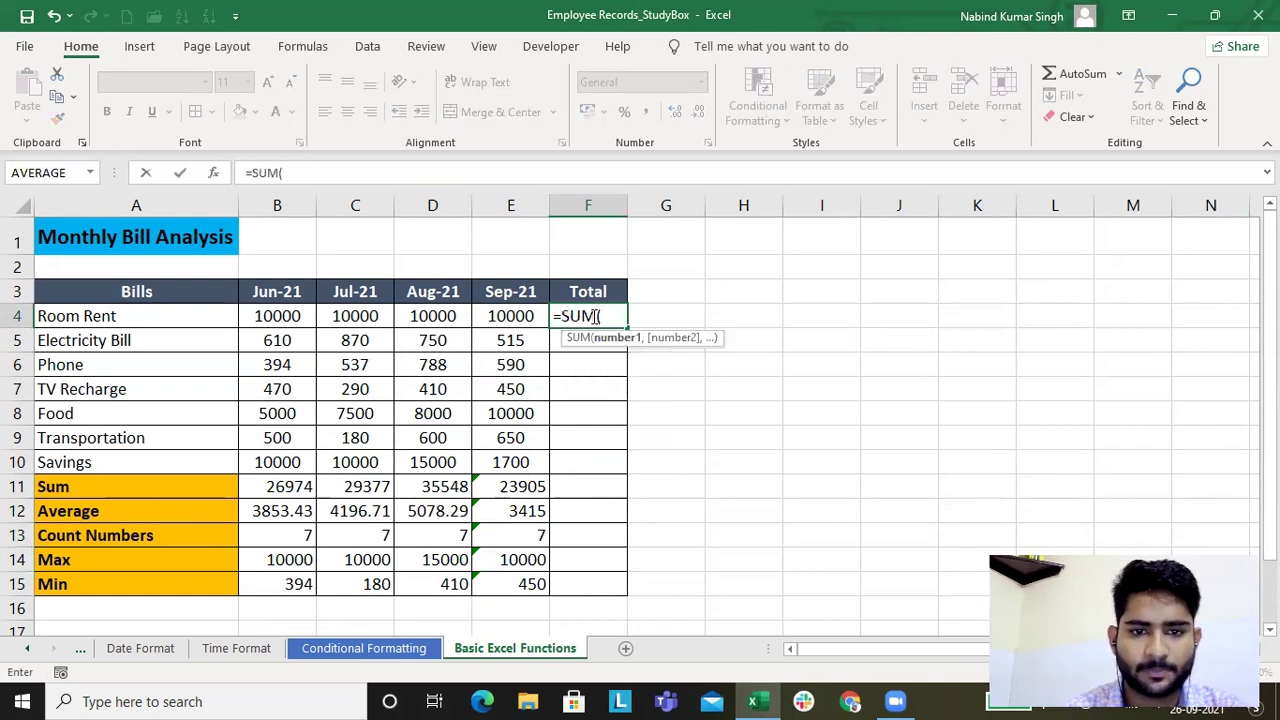
left_click_drag(296, 316, 497, 316)
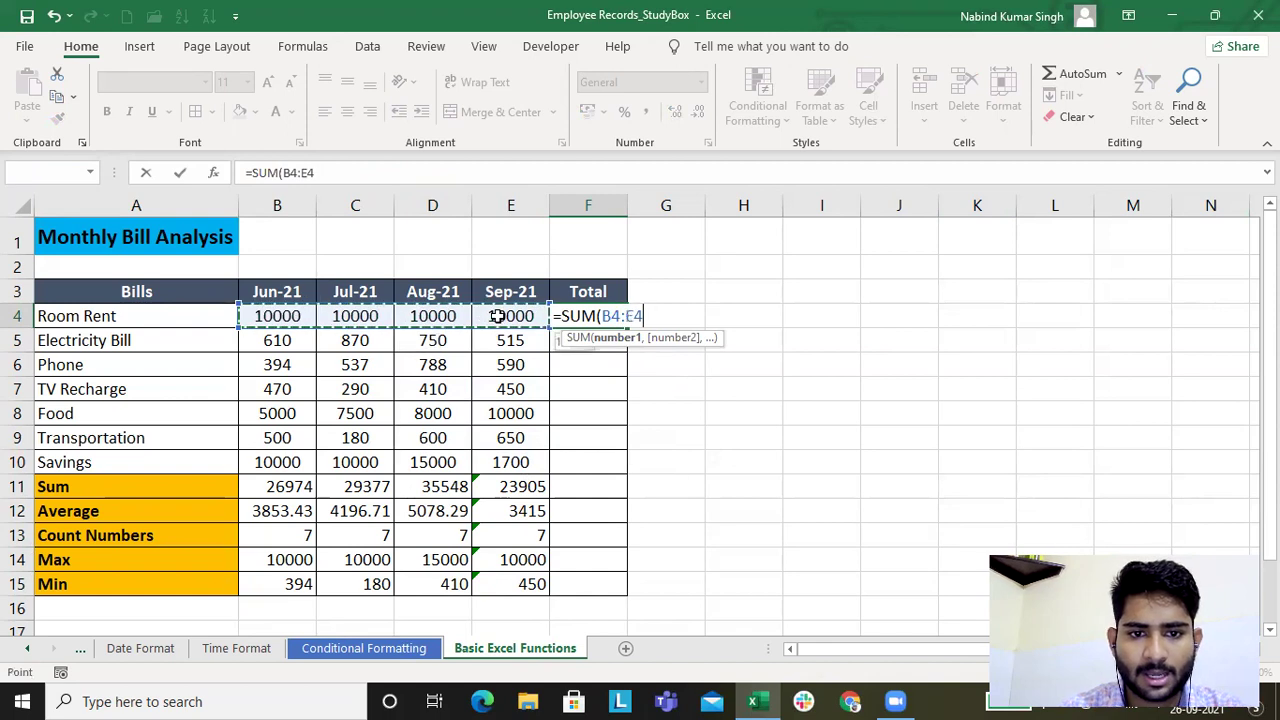
key("Return")
- Fill the total formula down F4:F10 through Savings, which totals 36700
left_click_drag(606, 311, 598, 451)
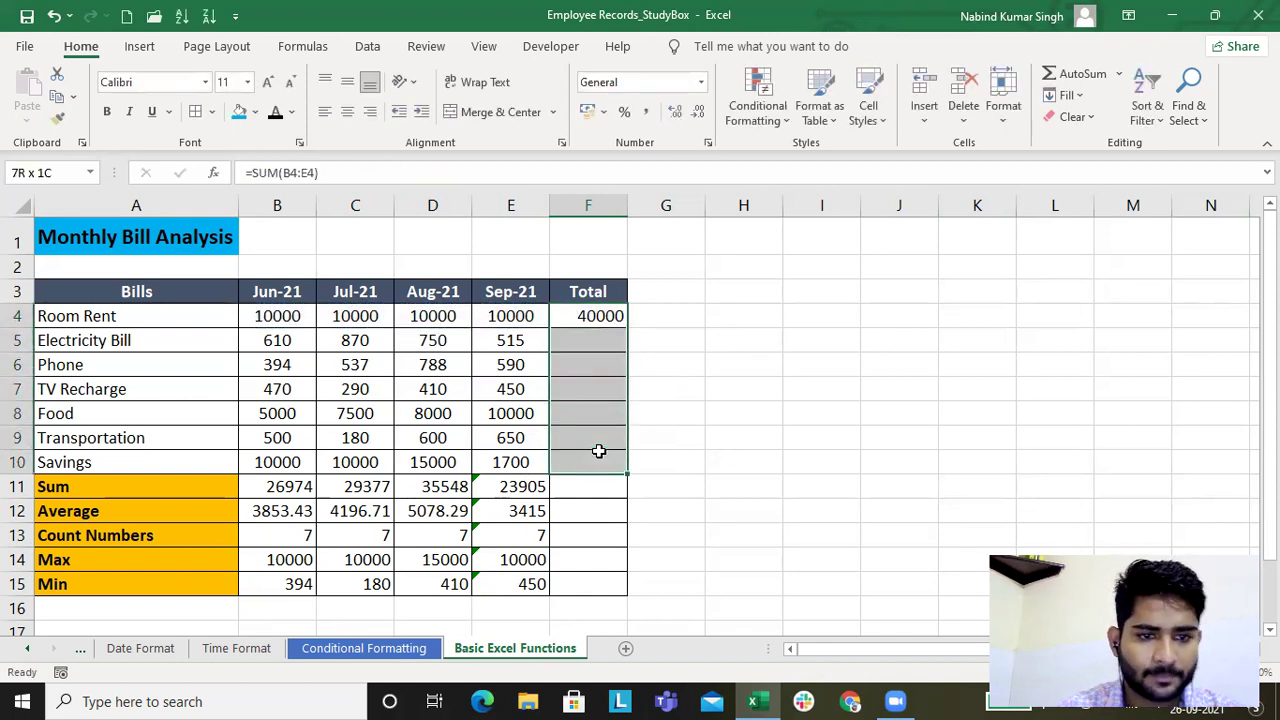
key("ctrl+d")
left_click(643, 488)
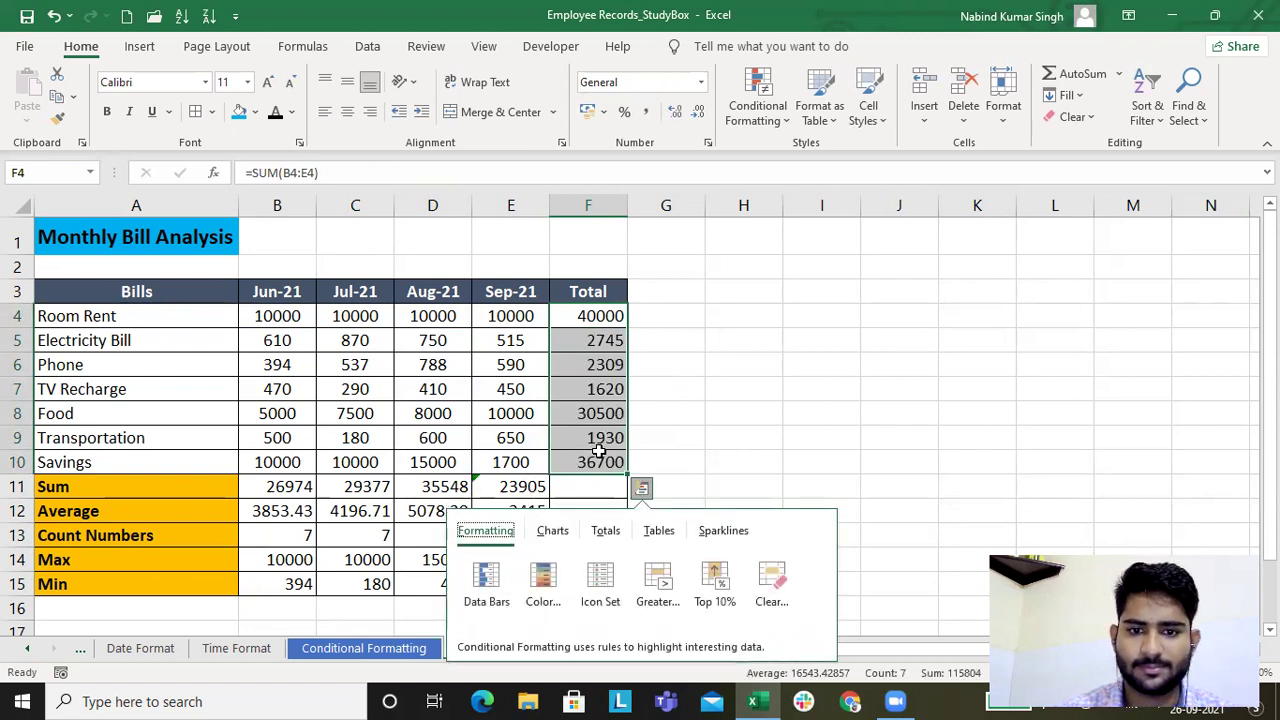
left_click(774, 443)
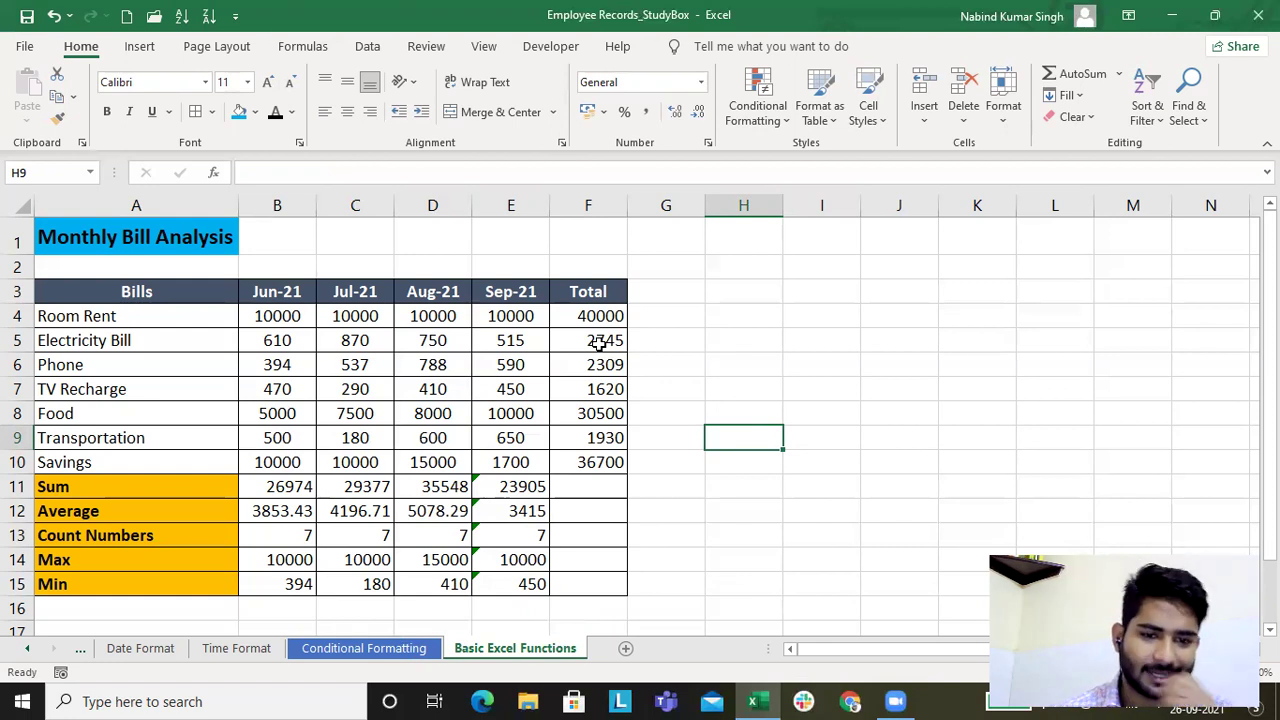
left_click(775, 286)
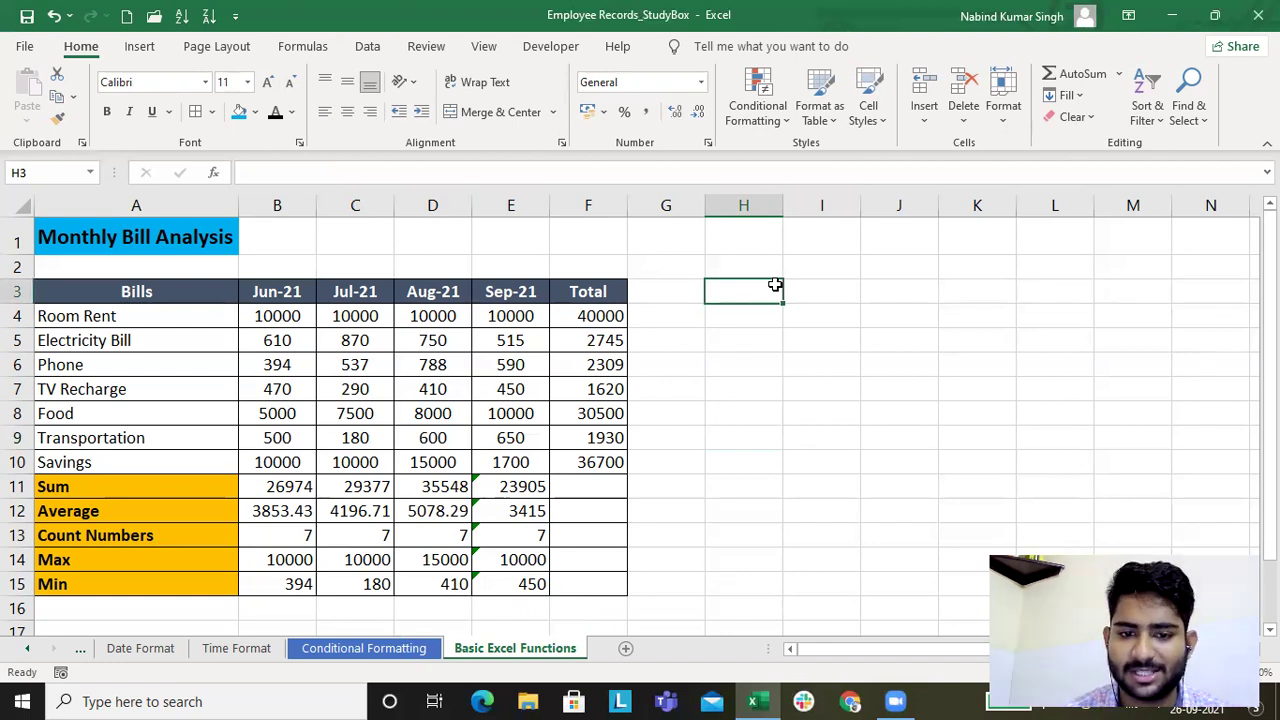
left_click(498, 486)
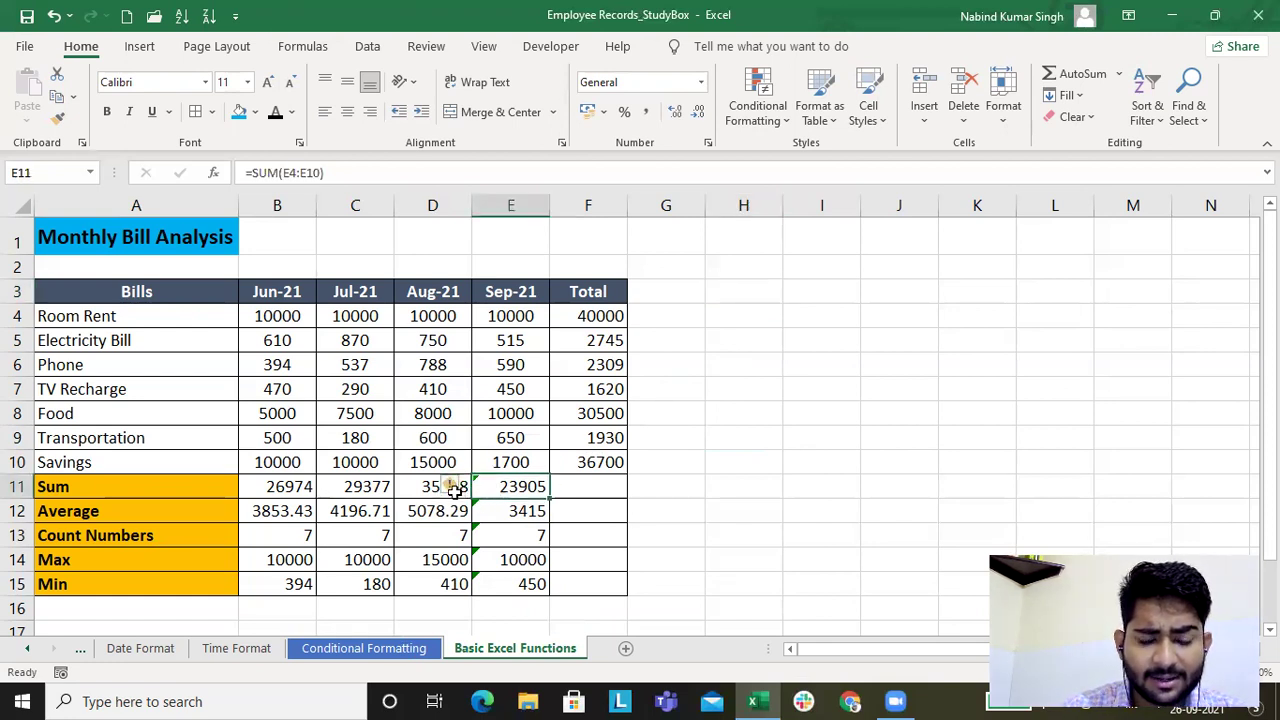
left_click(508, 512)
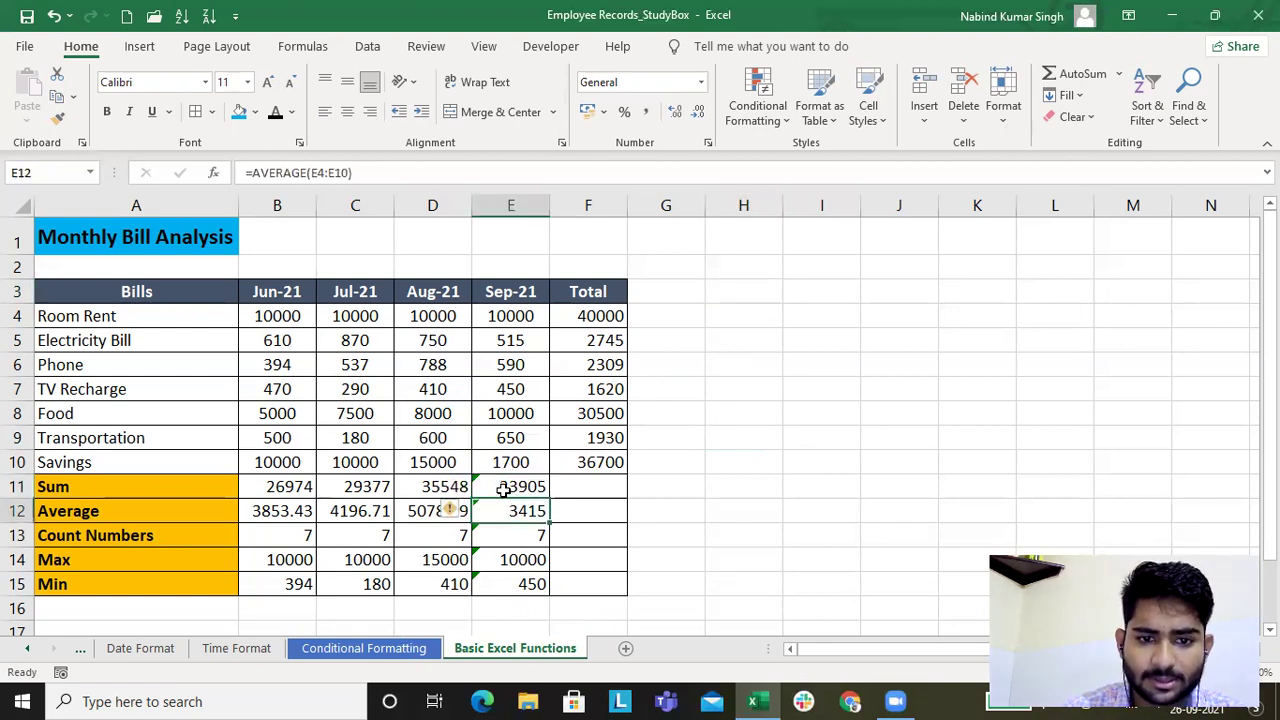
left_click(494, 485)
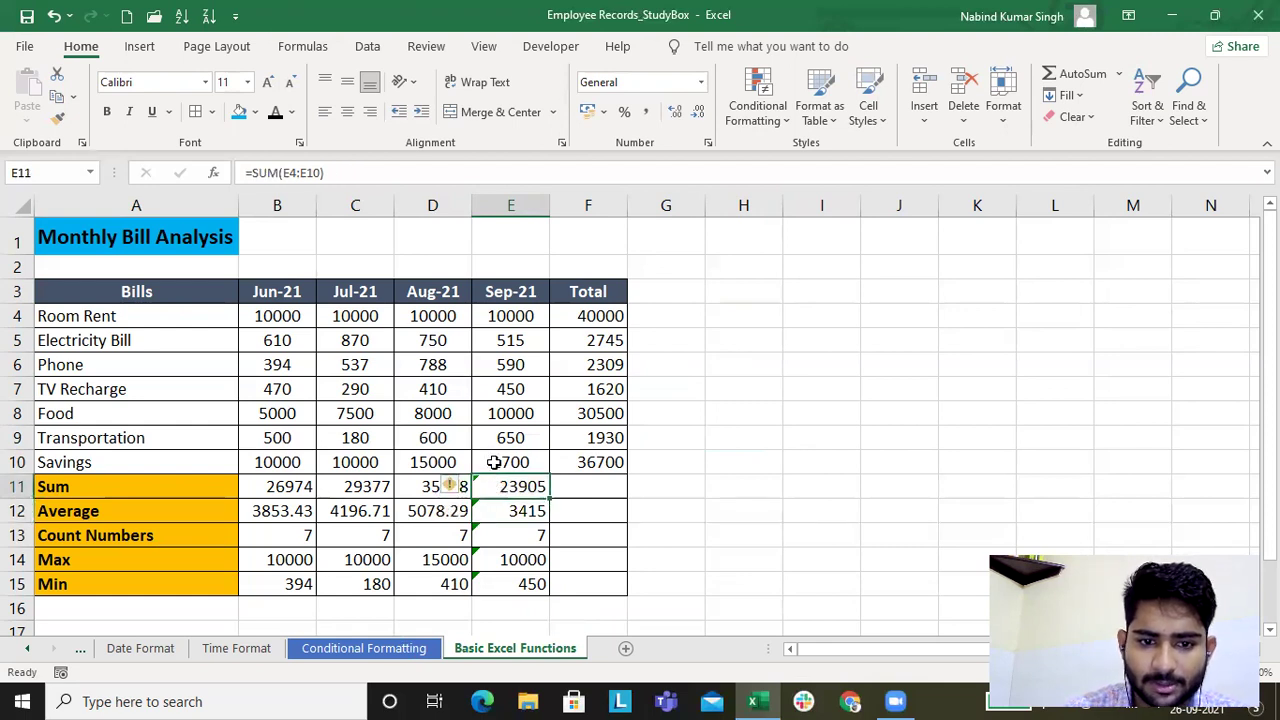
left_click(460, 487)
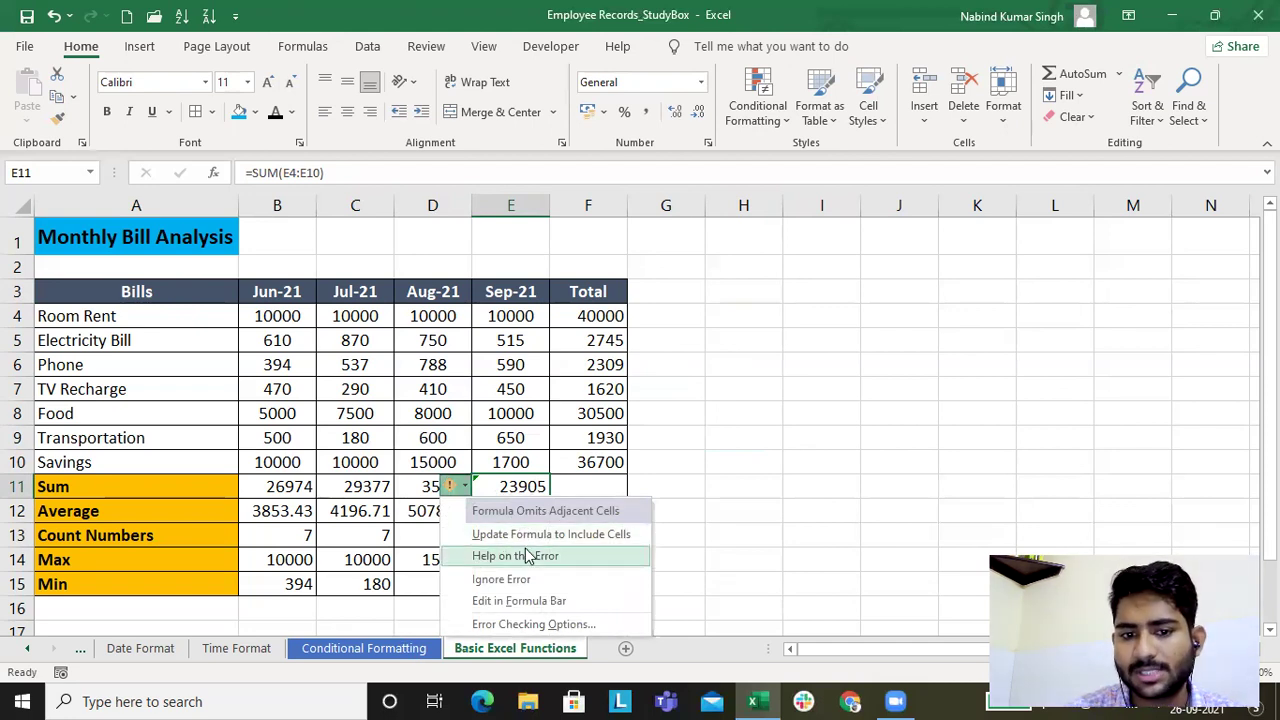
double_click(522, 490)
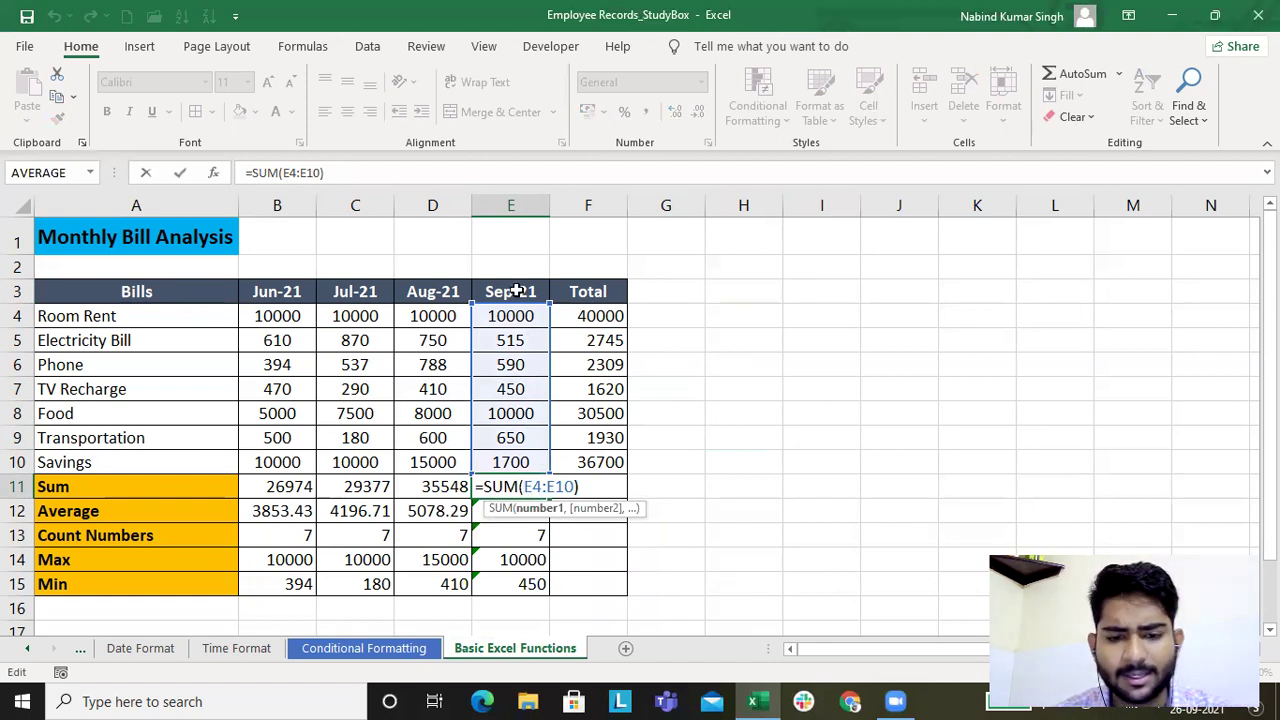
key("Escape")
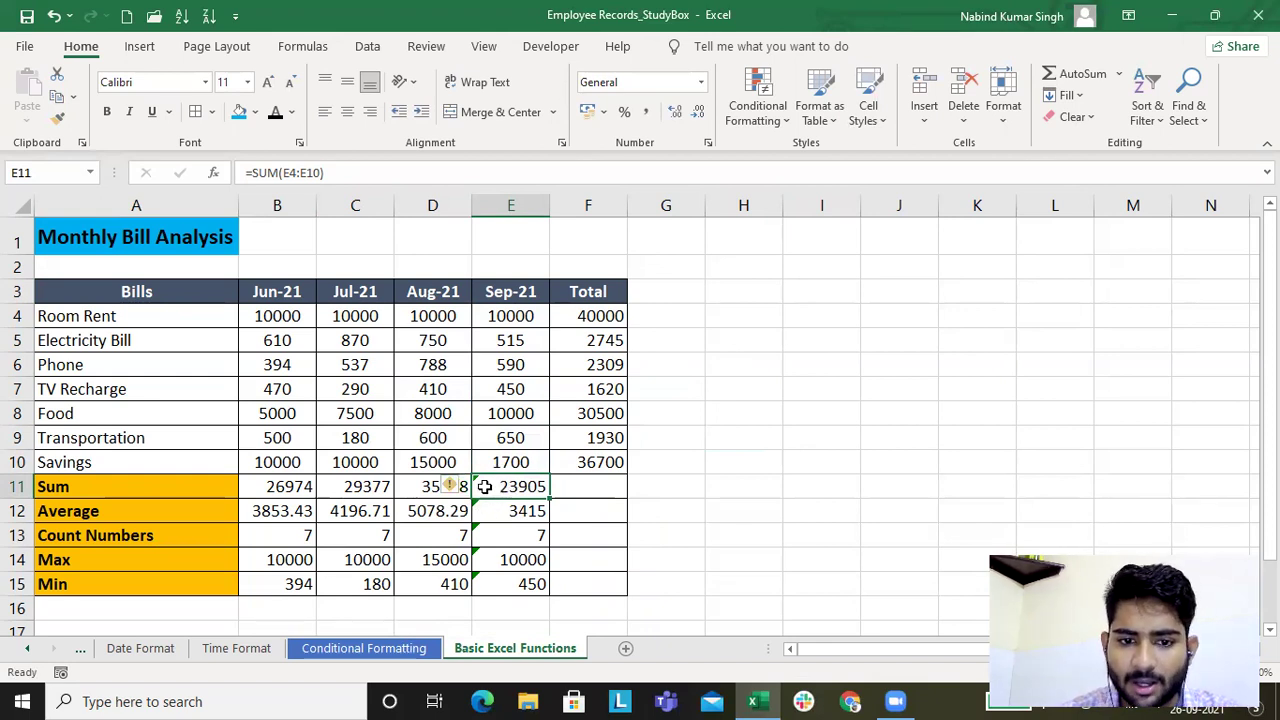
- Apply Update Formula to Include Cells on E11, making it =SUM(E3:E10) showing 68345
left_click(505, 313)
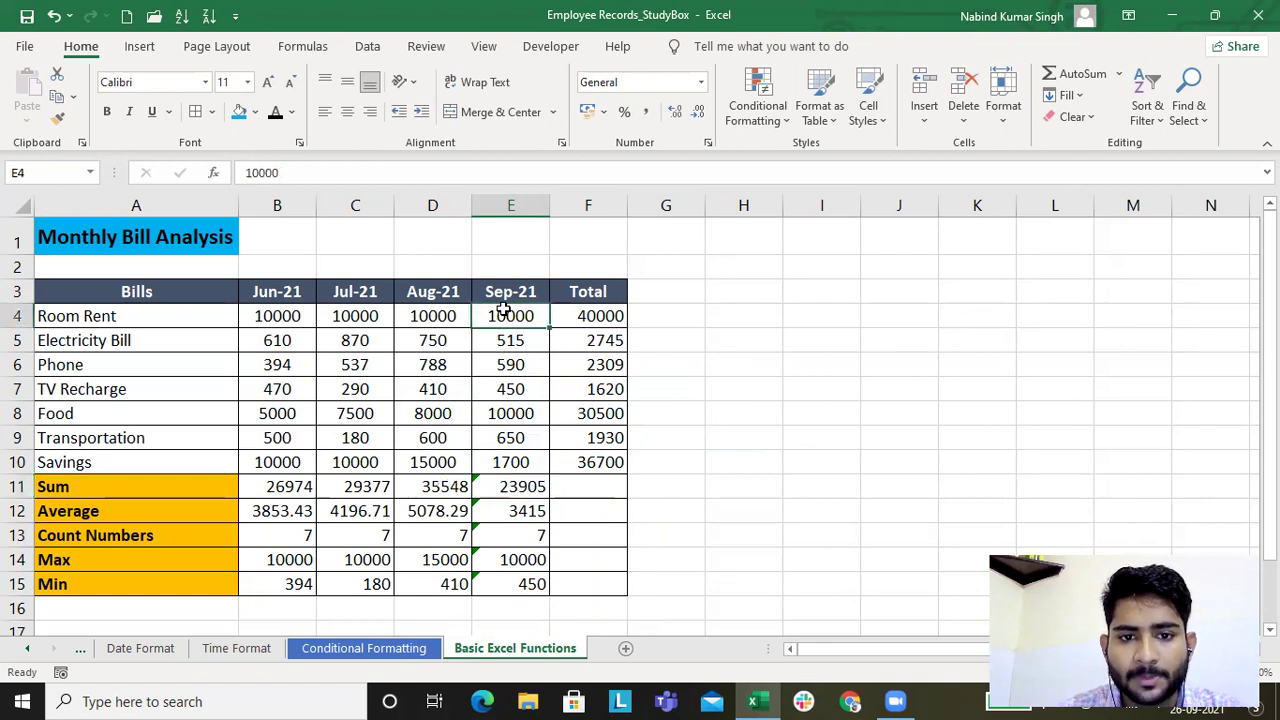
left_click_drag(505, 313, 508, 462)
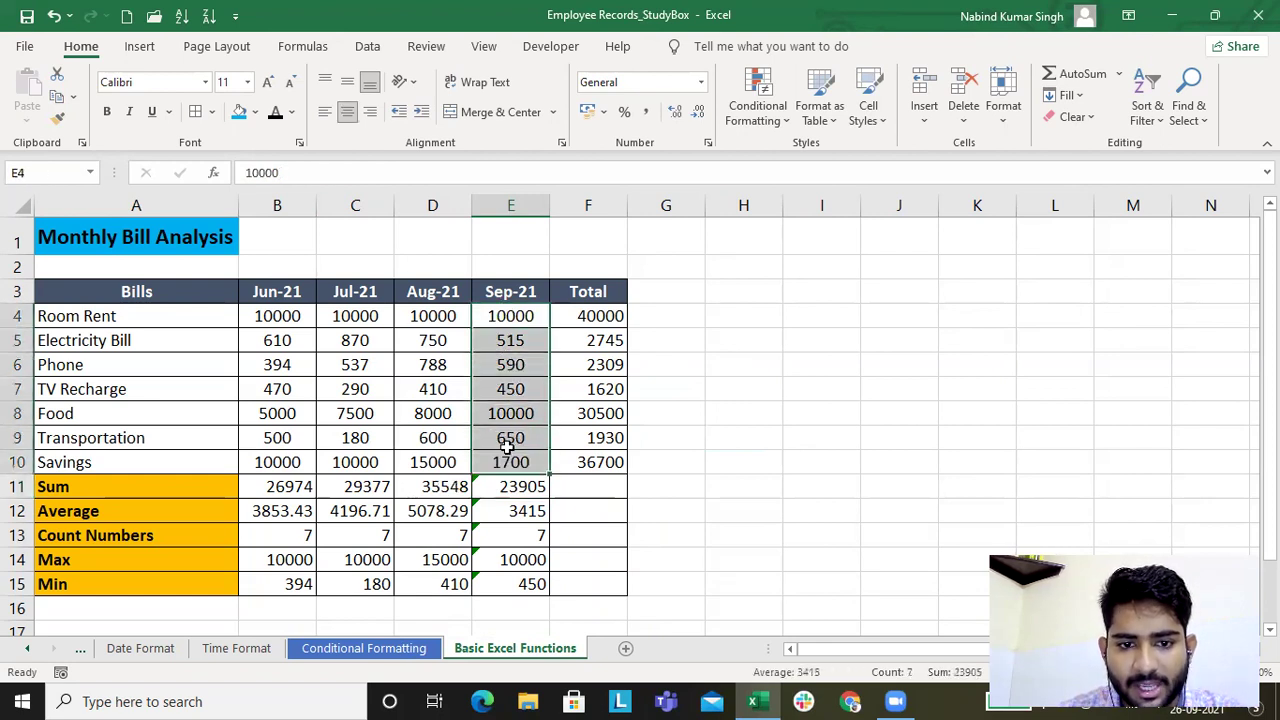
left_click_drag(506, 286, 505, 288)
left_click(506, 289)
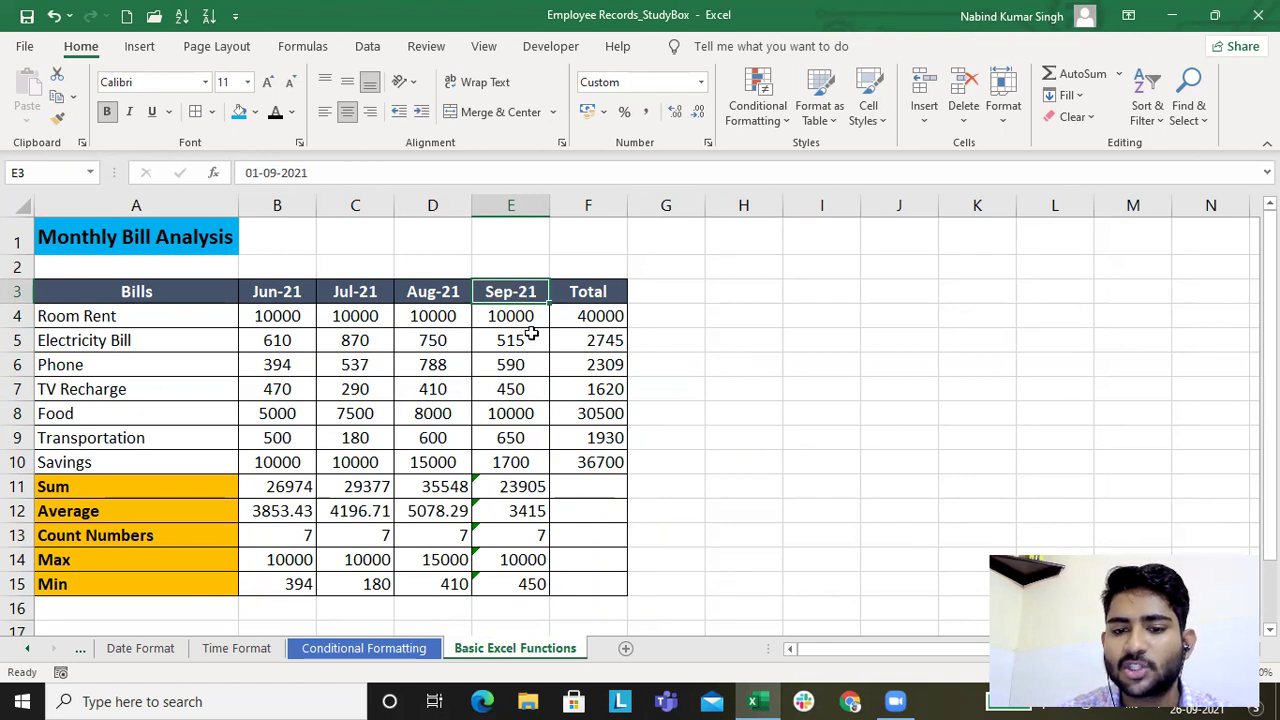
left_click(503, 486)
left_click(462, 486)
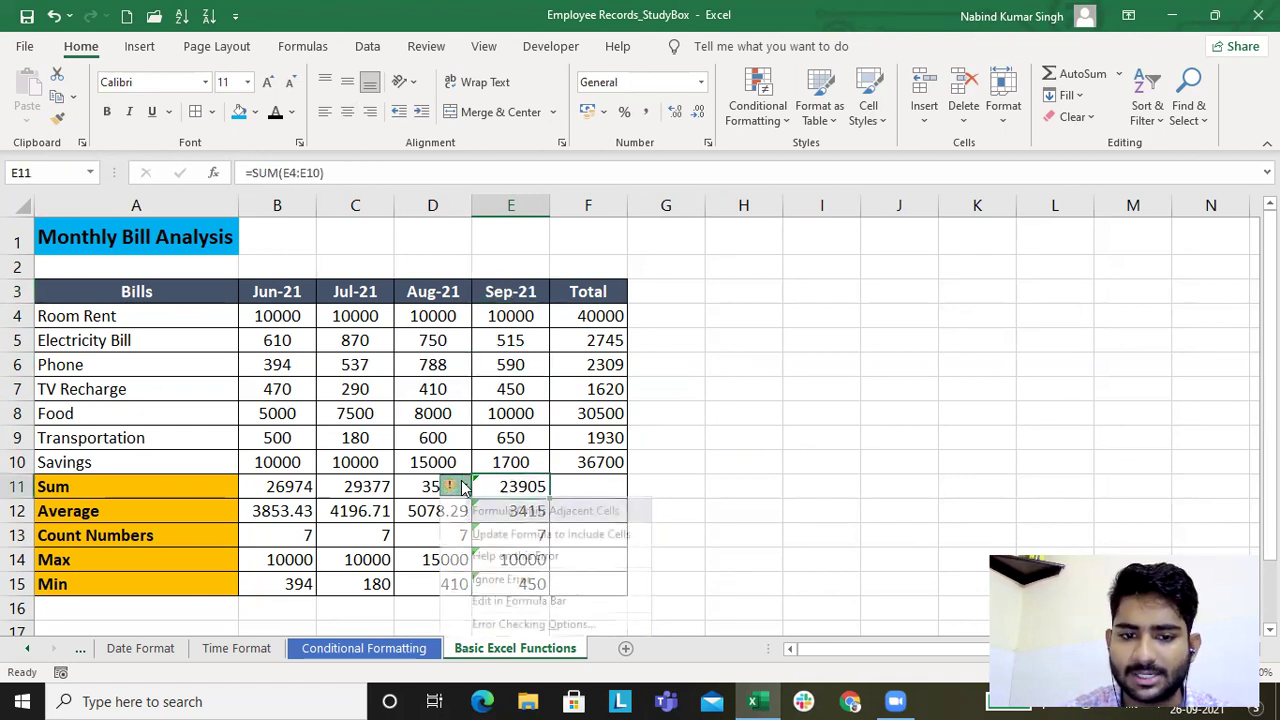
left_click(505, 535)
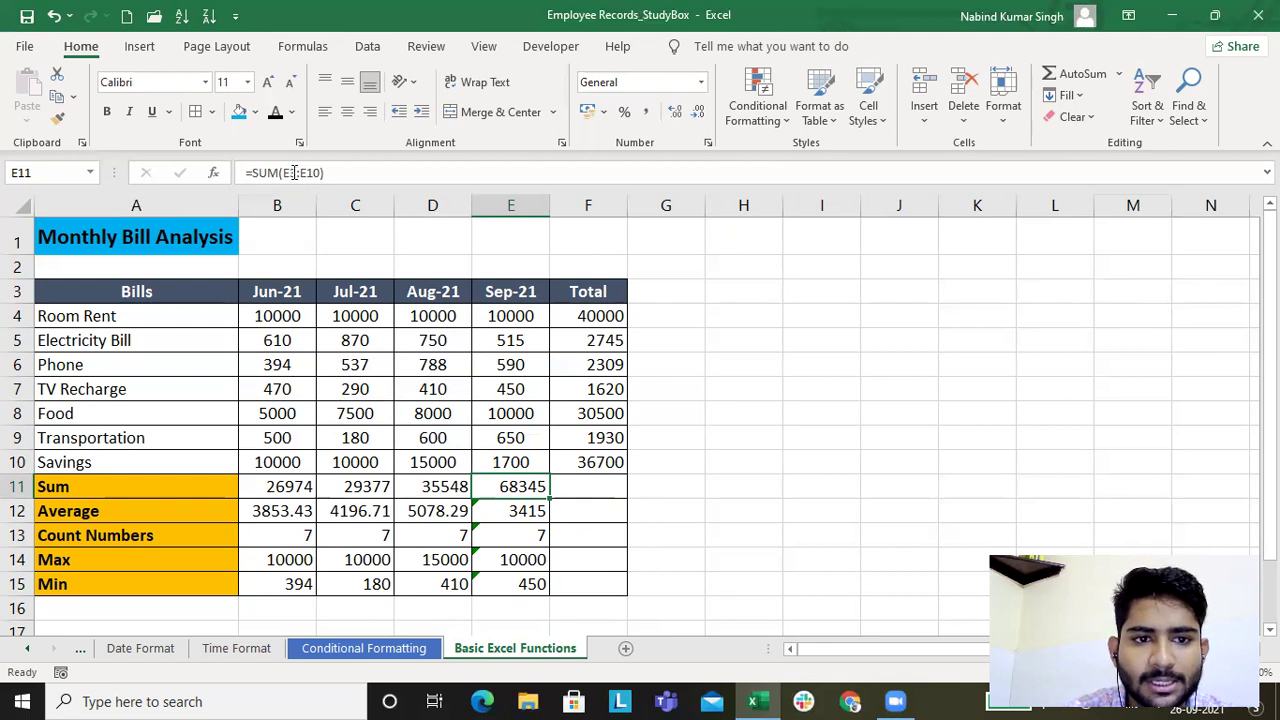
key("ctrl+shift+u")
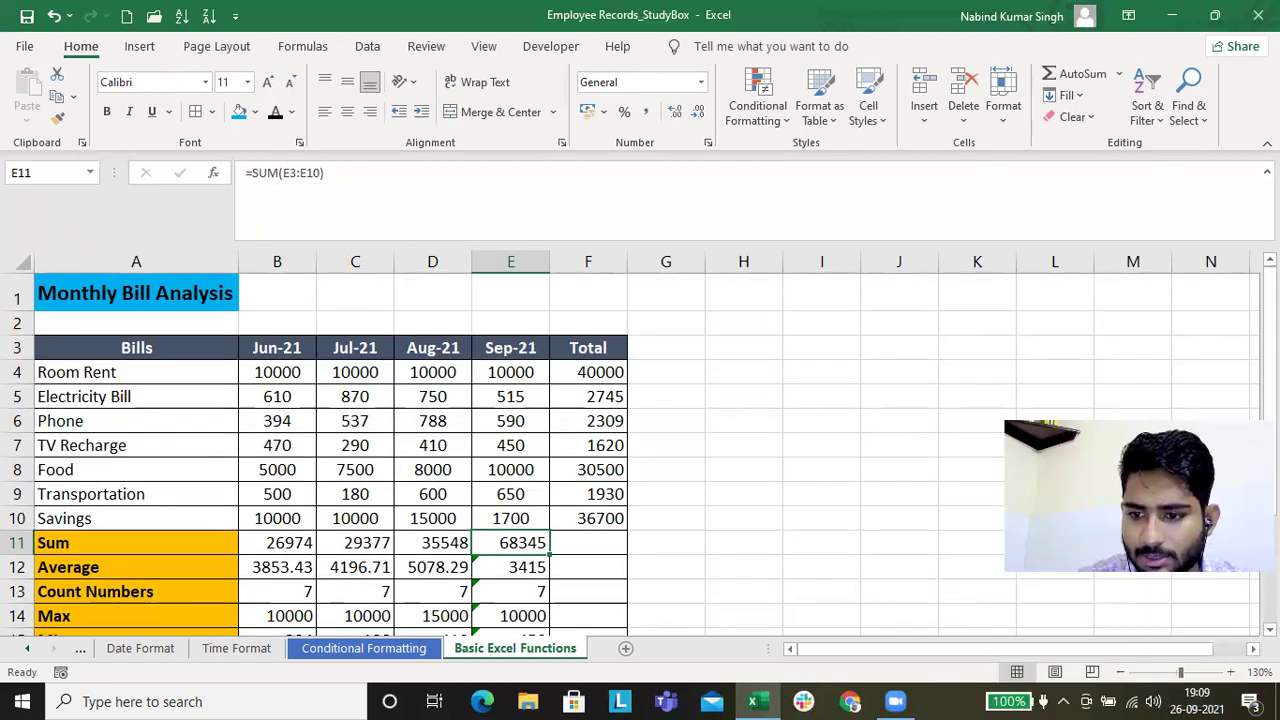
- Inspect the E11 formula, then undo the include-cells update to the Sep-21 Sum
scroll(447, 291, "up", 5, "ctrl")
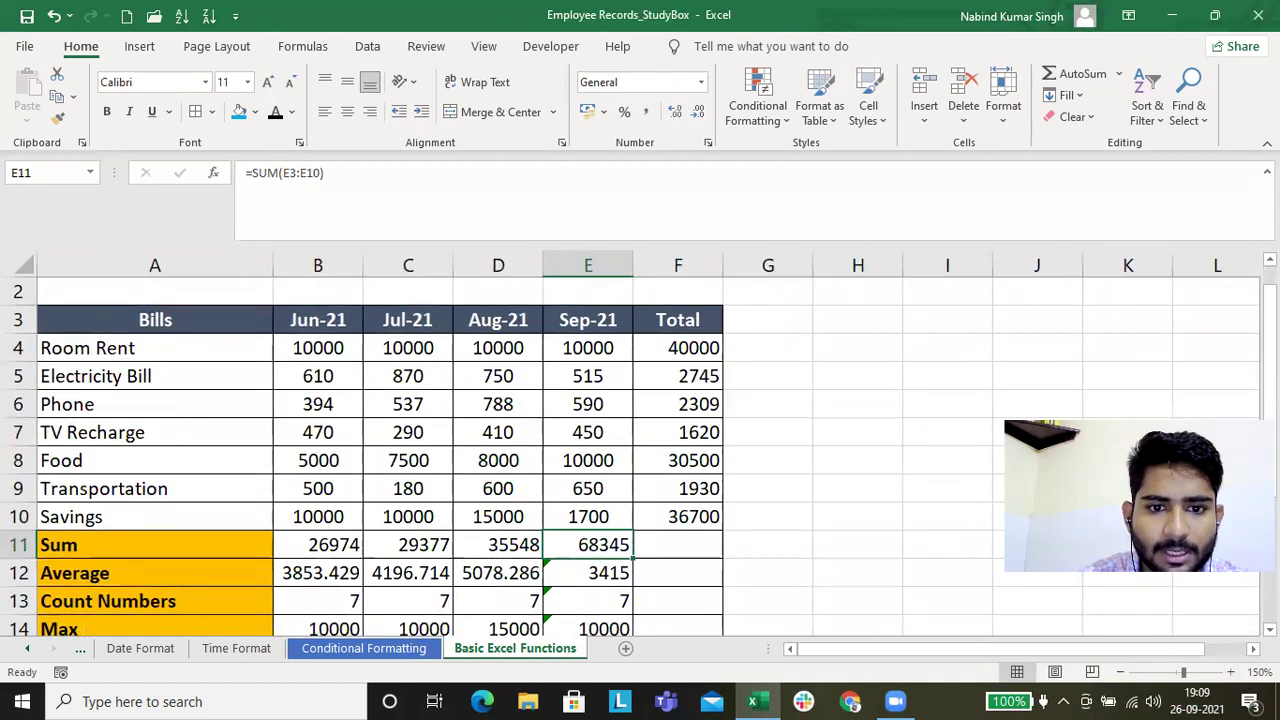
double_click(595, 545)
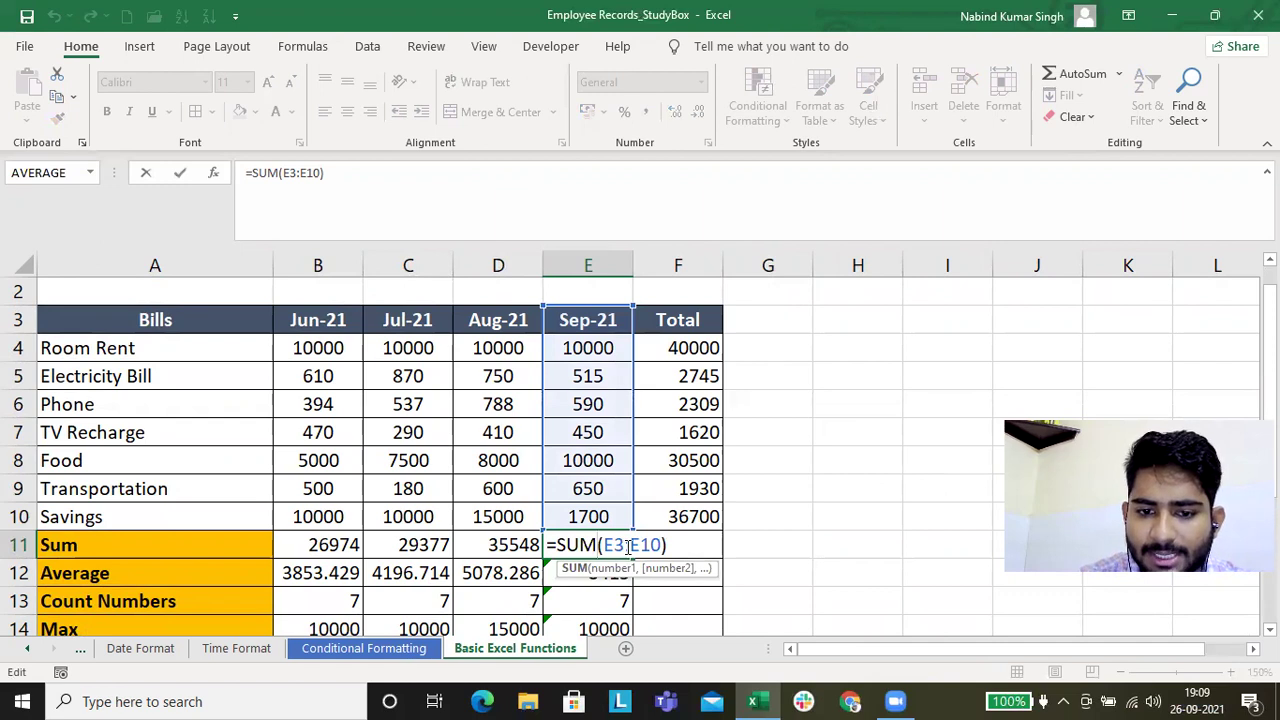
key("ctrl+Return")
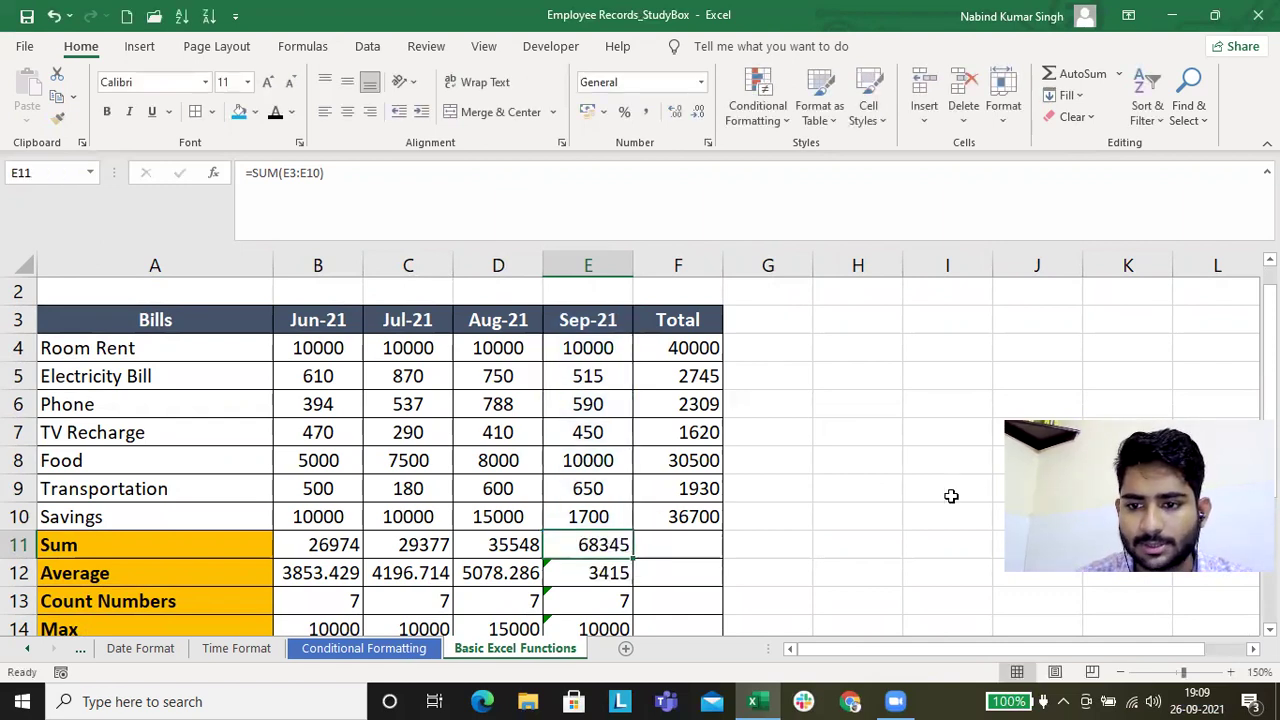
left_click(1122, 672)
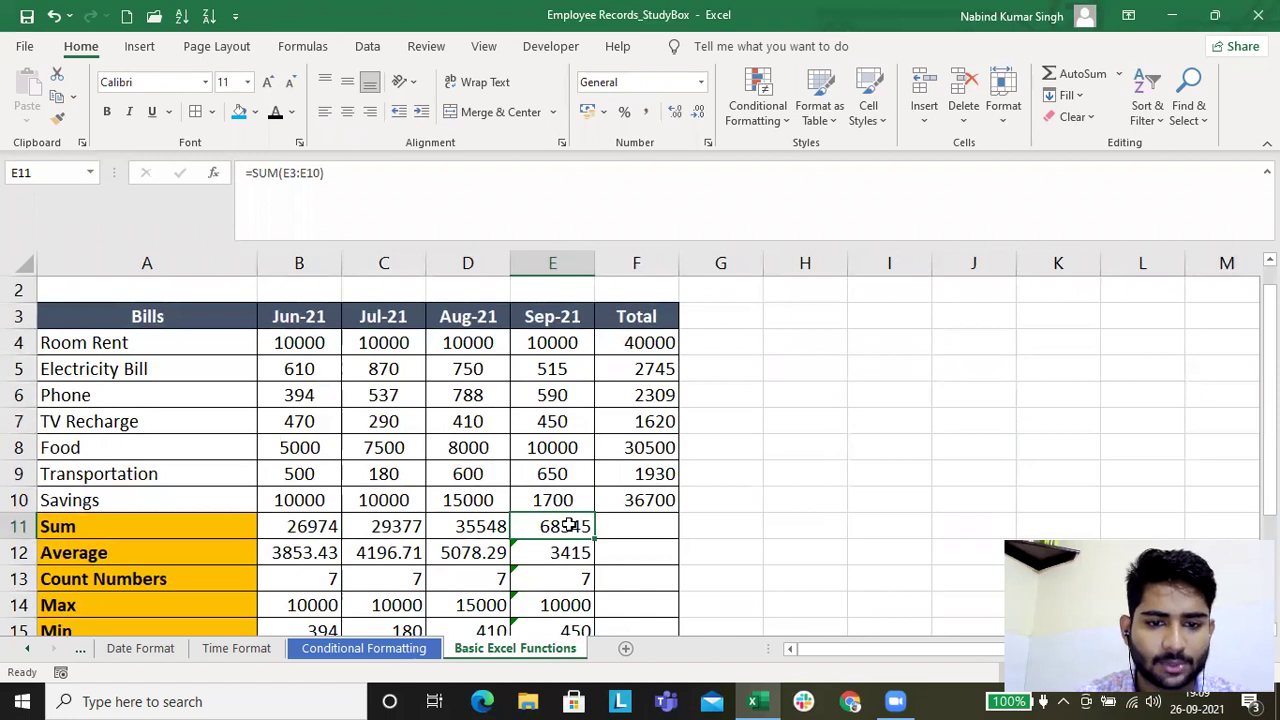
scroll(584, 520, "up", 1)
scroll(582, 533, "down", 1)
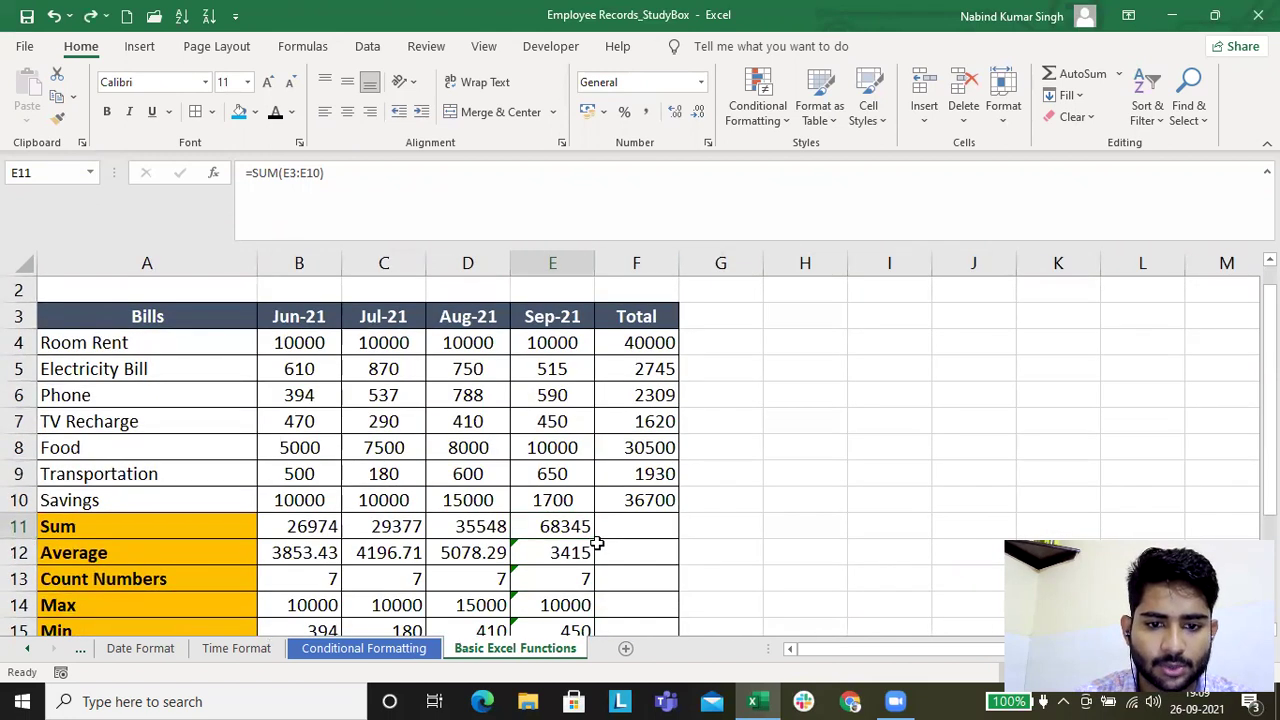
scroll(590, 540, "down", 1)
key("ctrl+z")
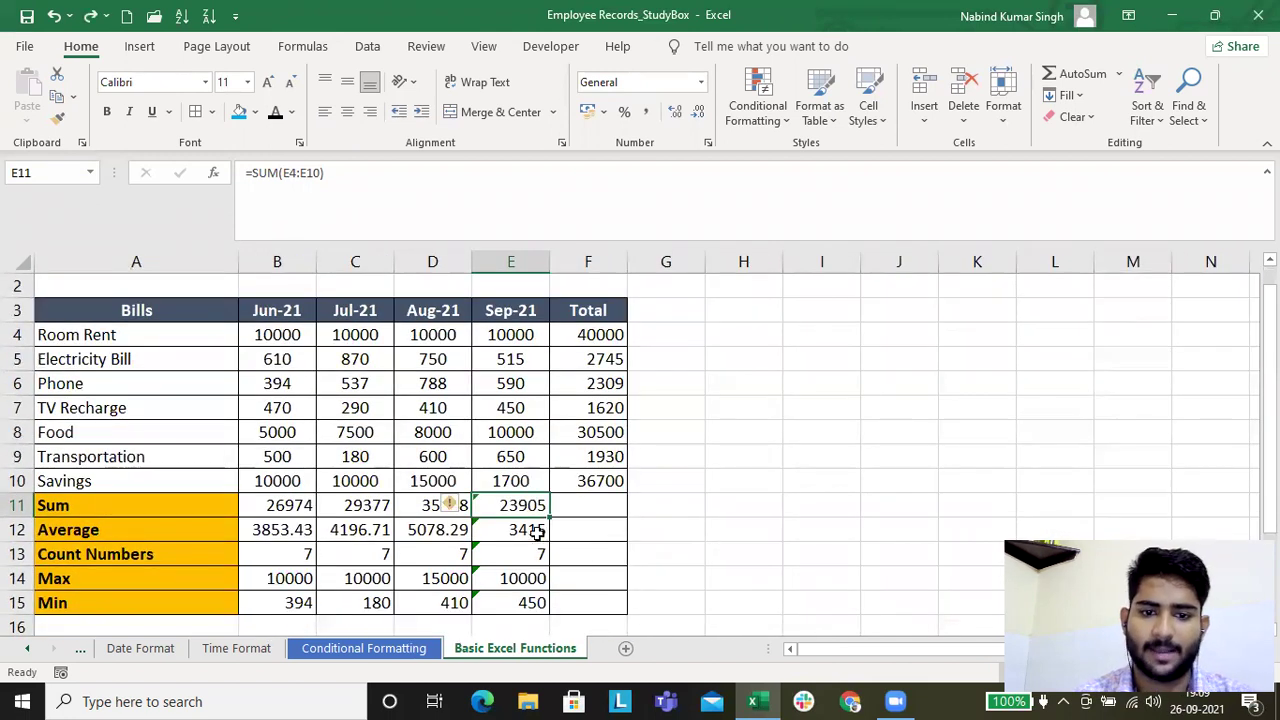
- Select the Sep-21 summary cells E11:E15 and choose Ignore Error for the omitted-cells warning
key("shift+Down")
key("shift+Down")
key("shift+Down")
key("shift+Down")
key("shift+Down")
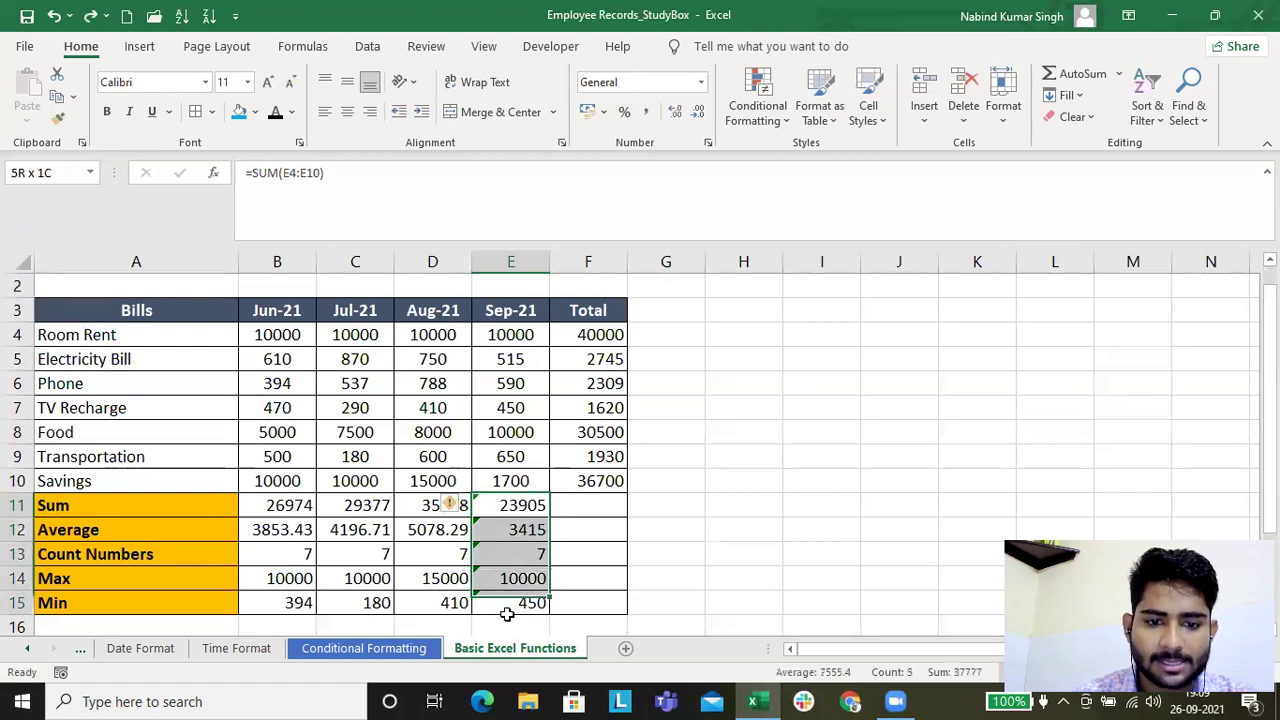
key("shift+Up")
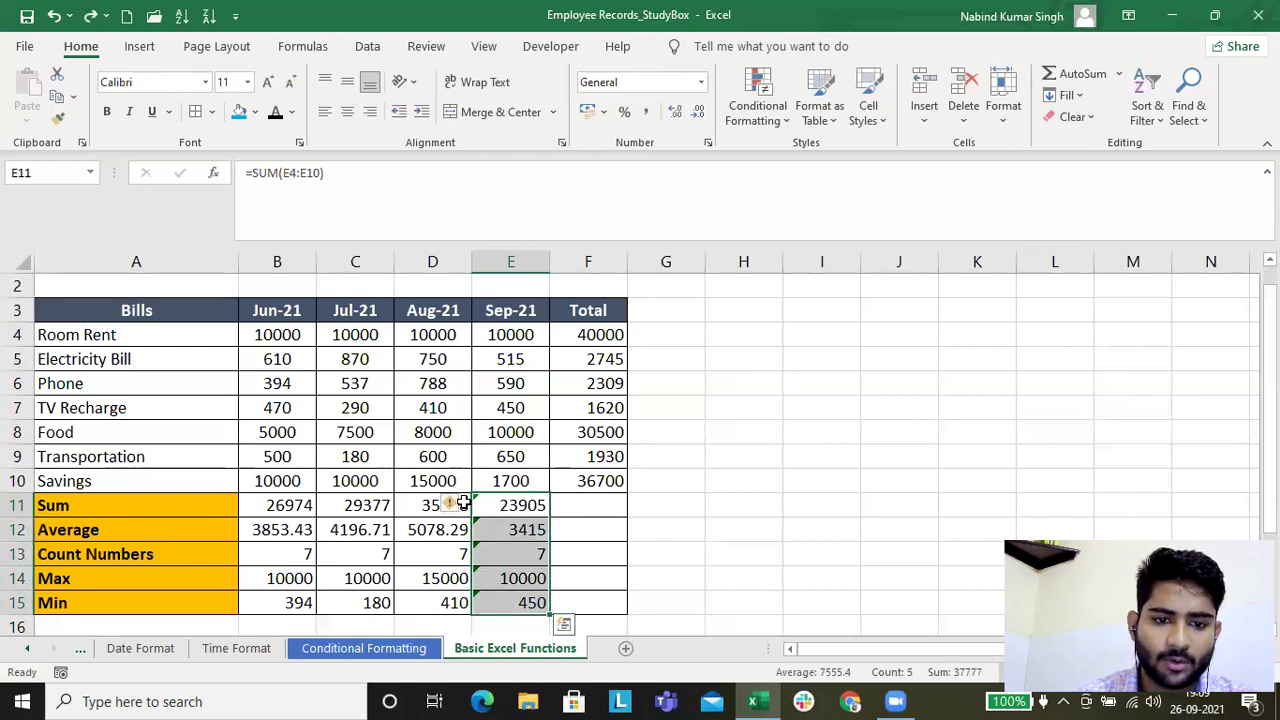
left_click(463, 510)
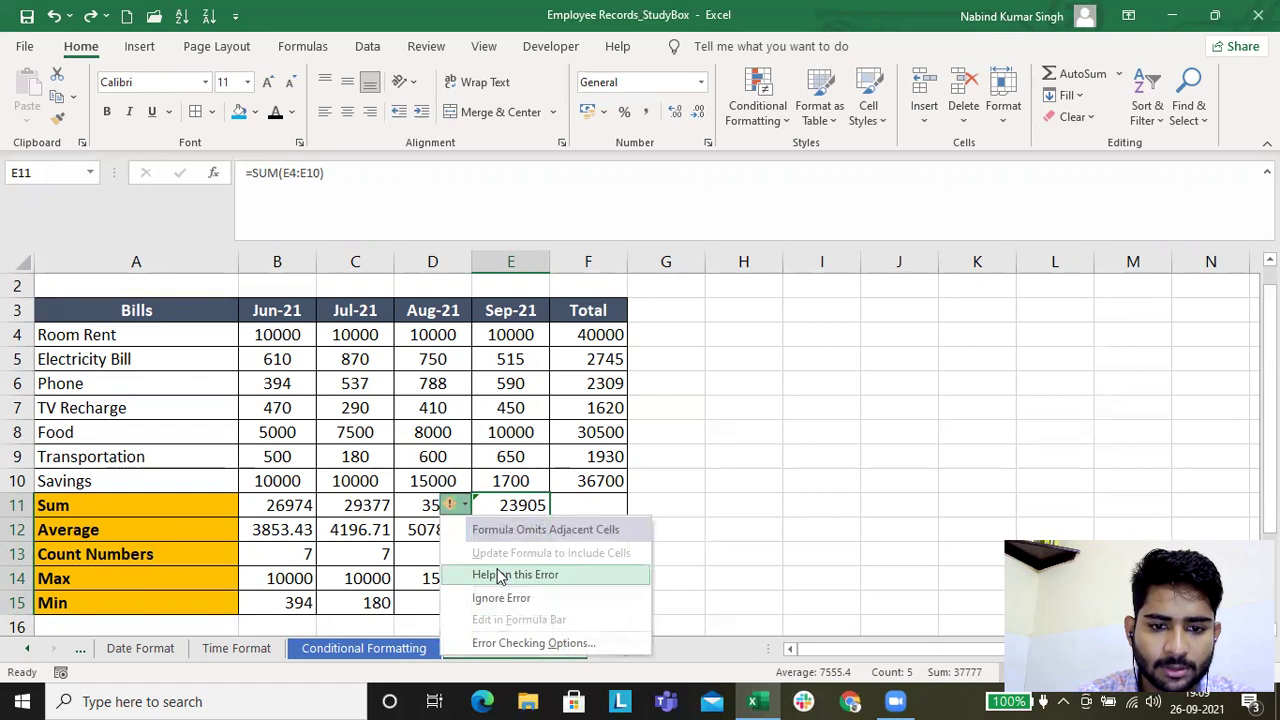
left_click(500, 603)
left_click(623, 559)
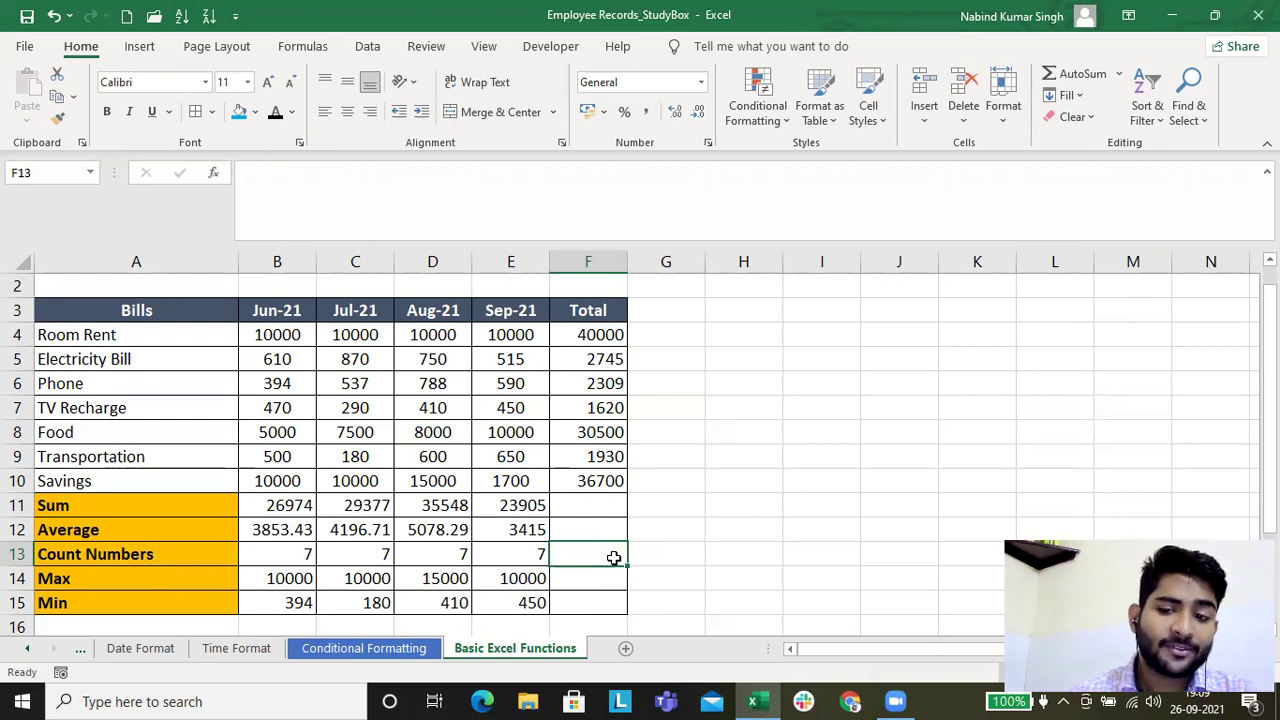
left_click(302, 505)
left_click(301, 528)
left_click(295, 556)
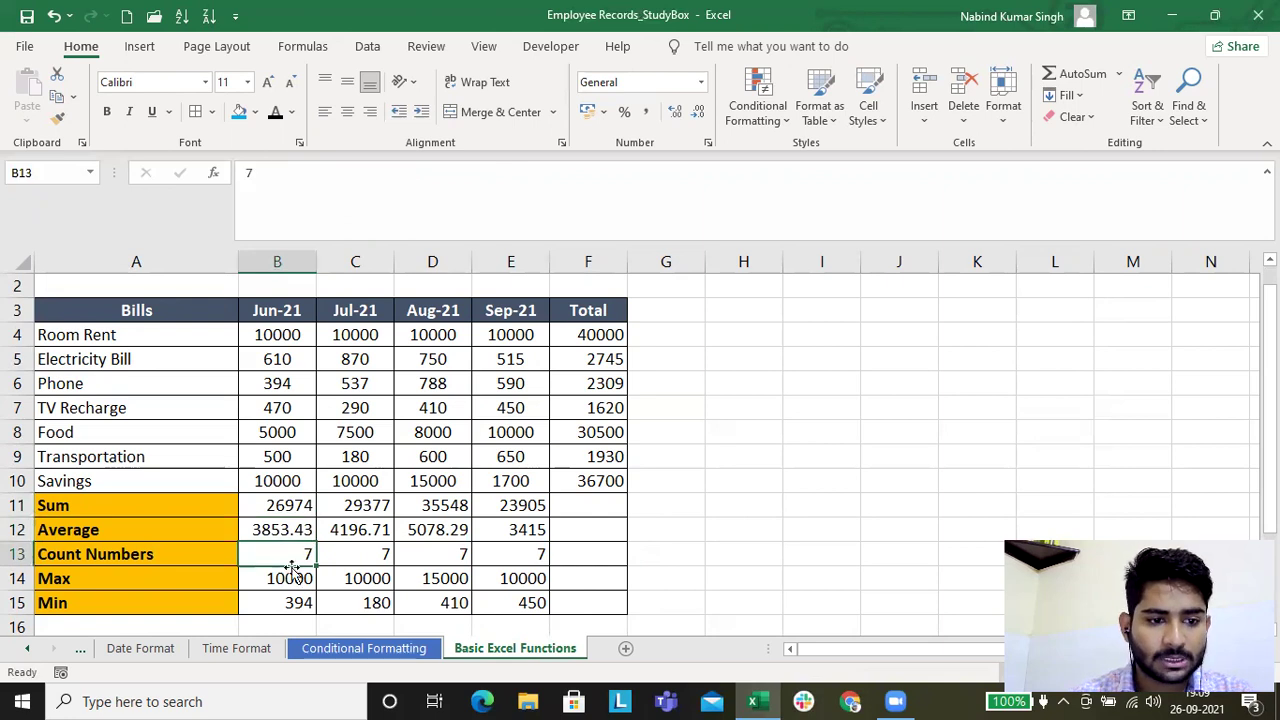
left_click(290, 580)
left_click(291, 604)
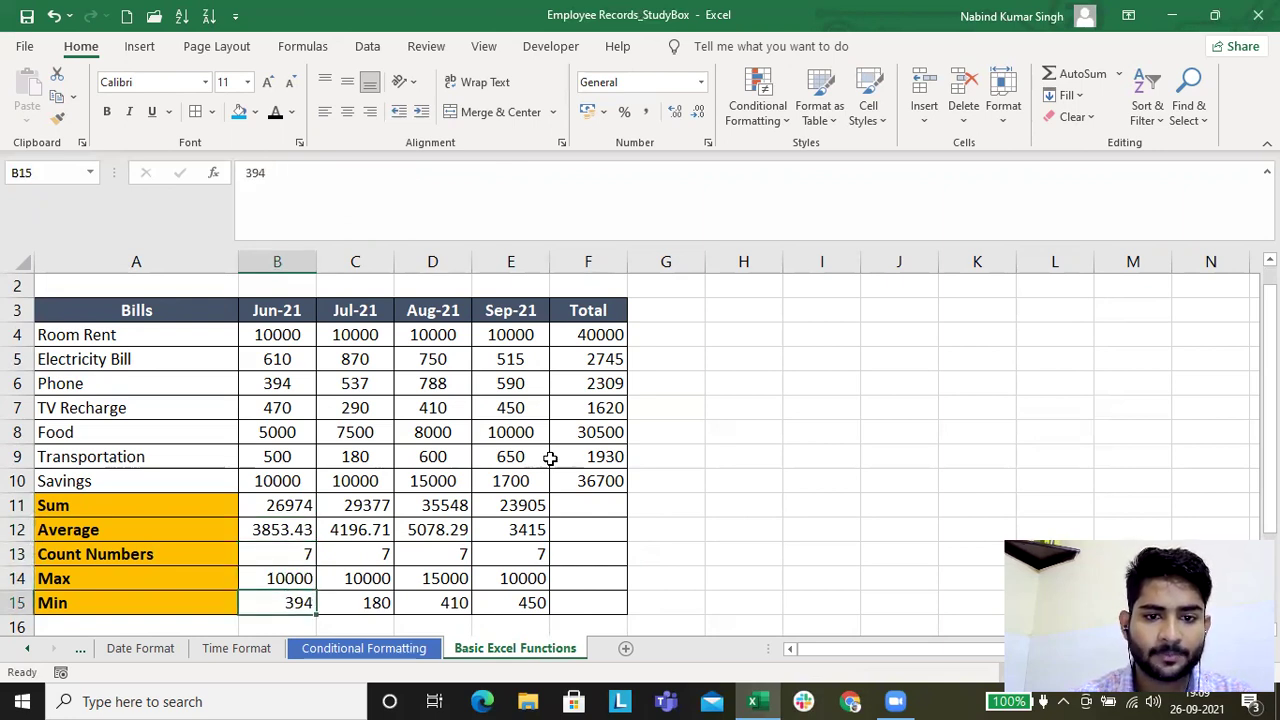
left_click_drag(600, 338, 608, 480)
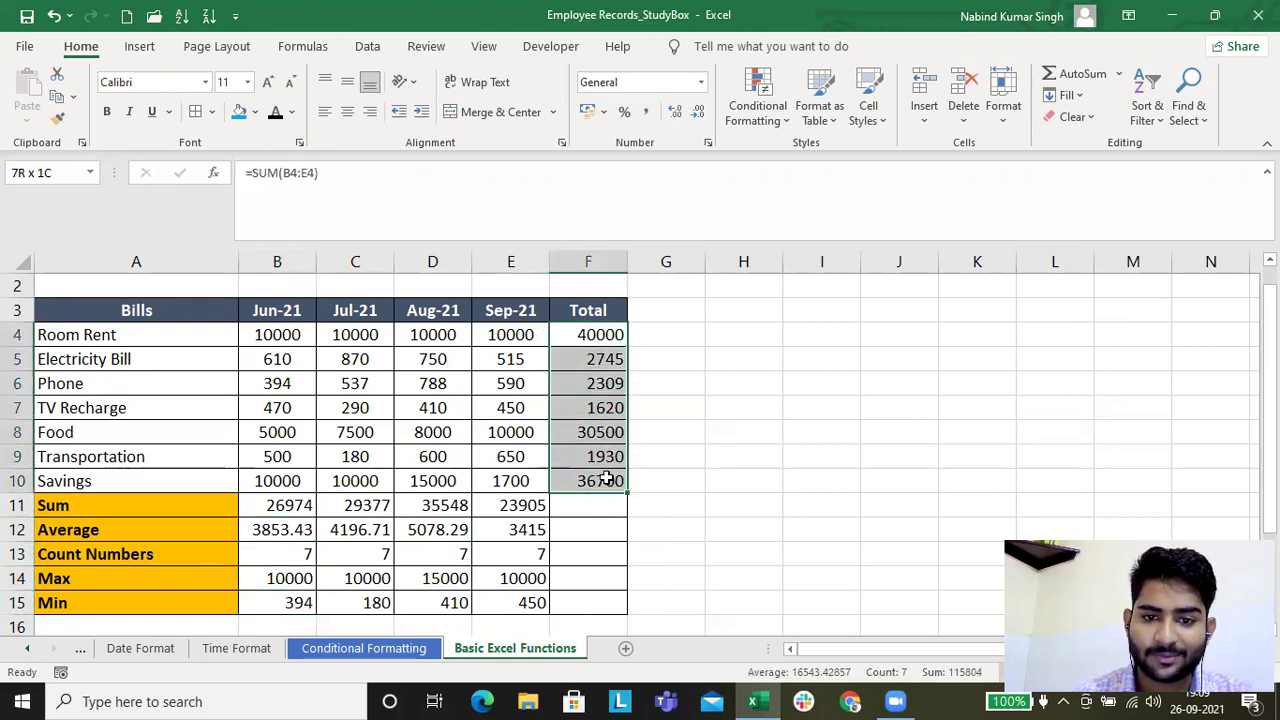
left_click(297, 508)
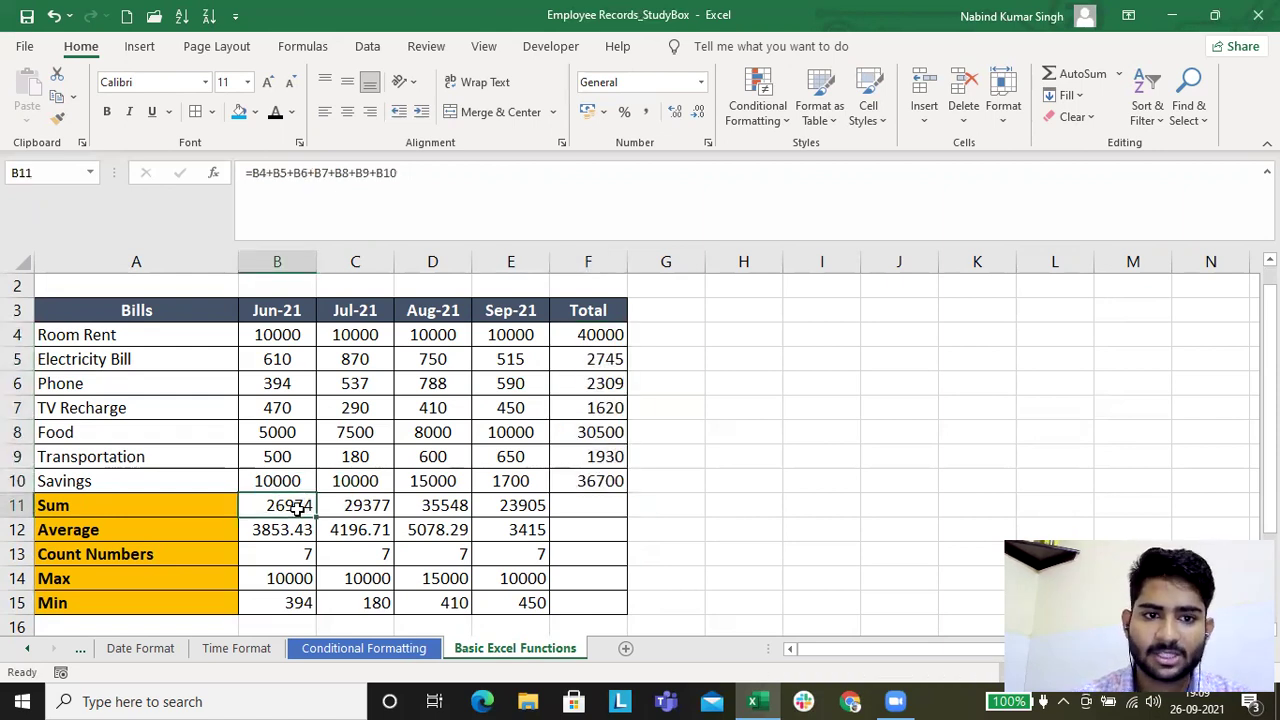
left_click(333, 505)
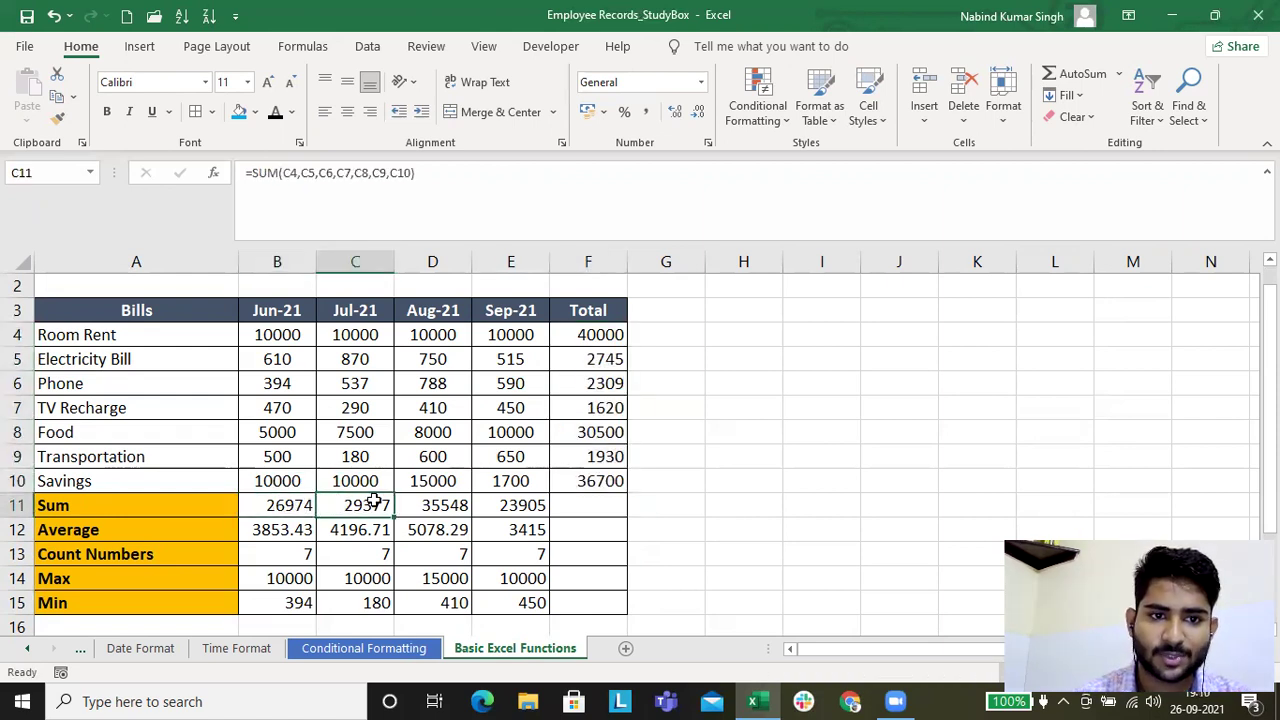
left_click(443, 505)
left_click(521, 505)
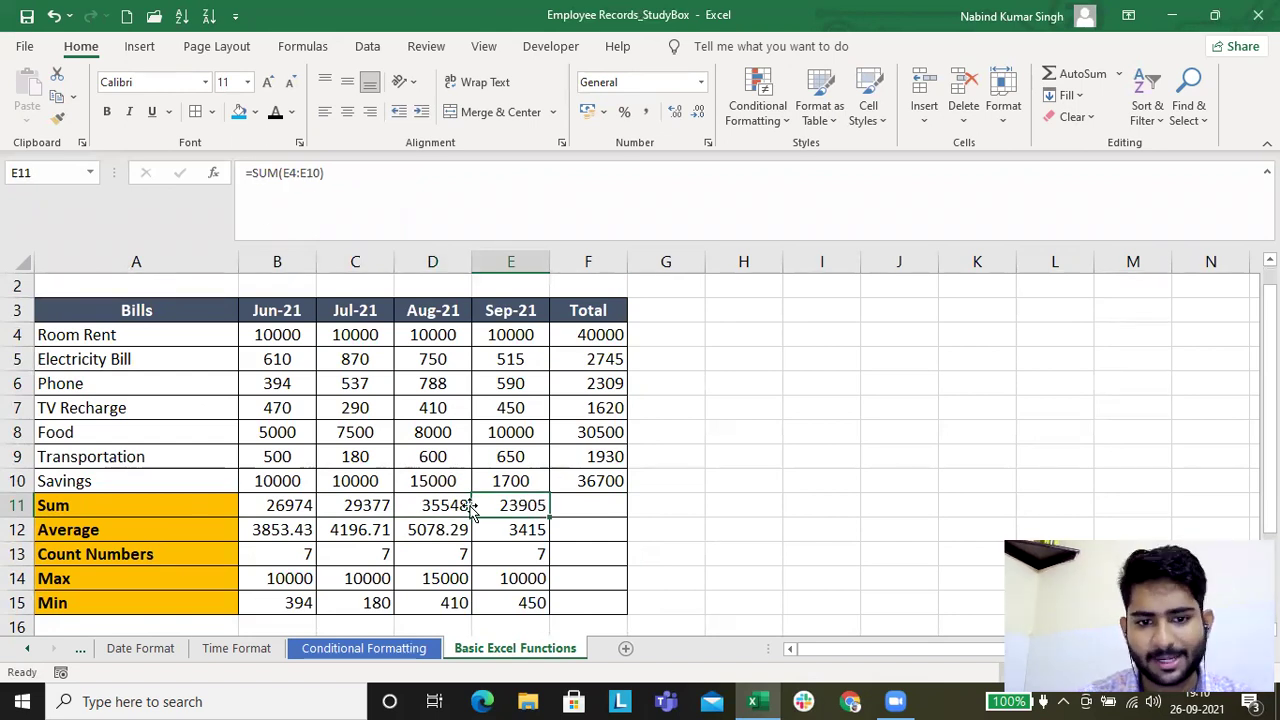
left_click_drag(505, 508, 507, 604)
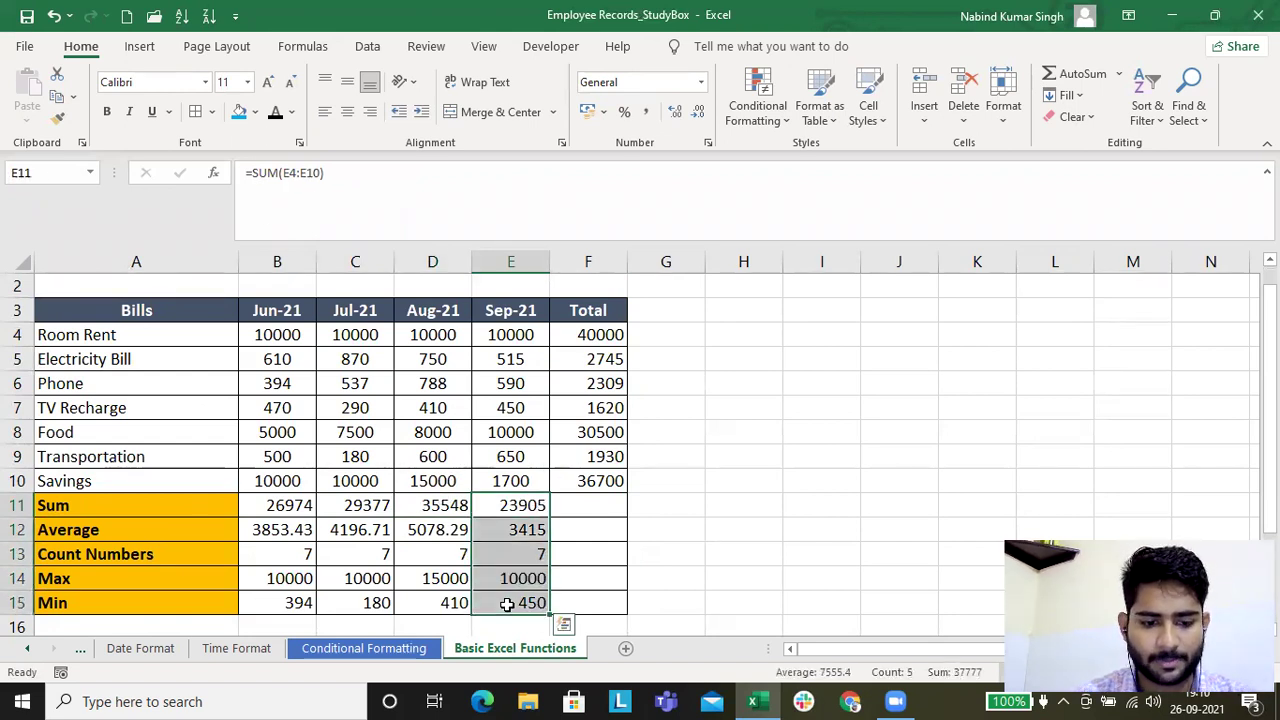
- Paste the Sep-21 formulas from E11:E15 over B11:E15 and ignore the resulting warnings
key("ctrl+c")
left_click_drag(276, 505, 512, 597)
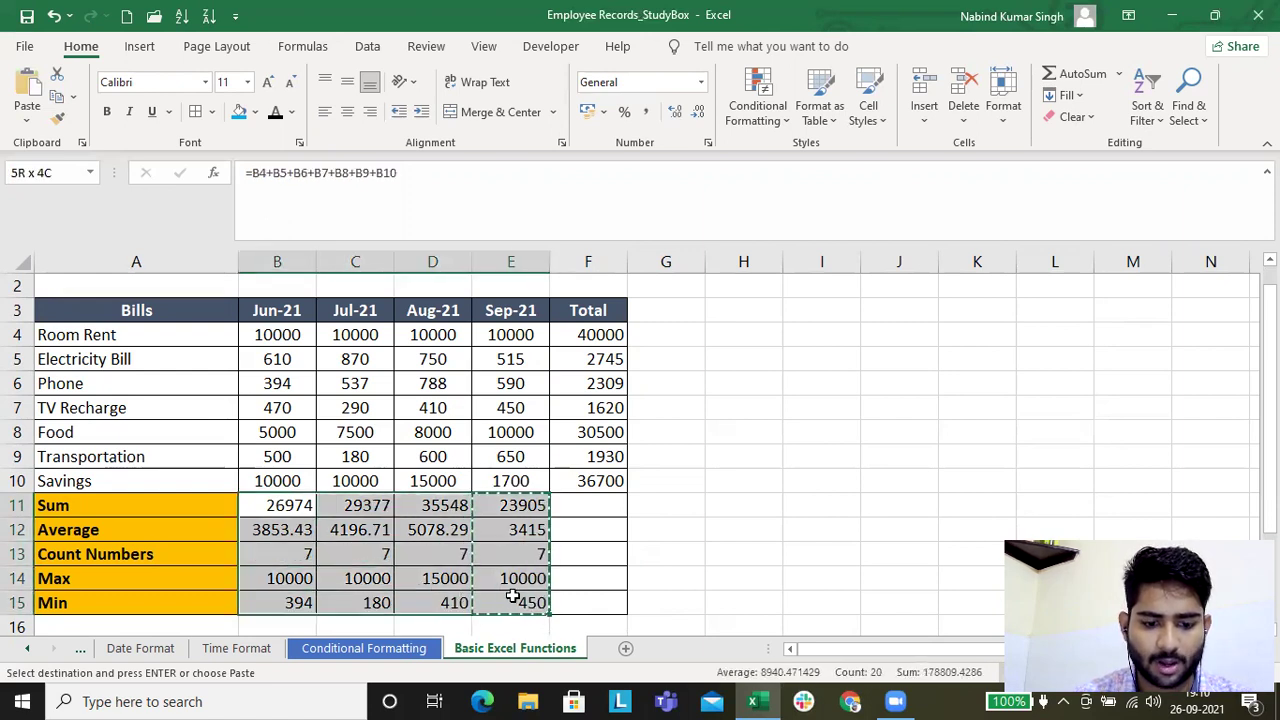
key("ctrl+v")
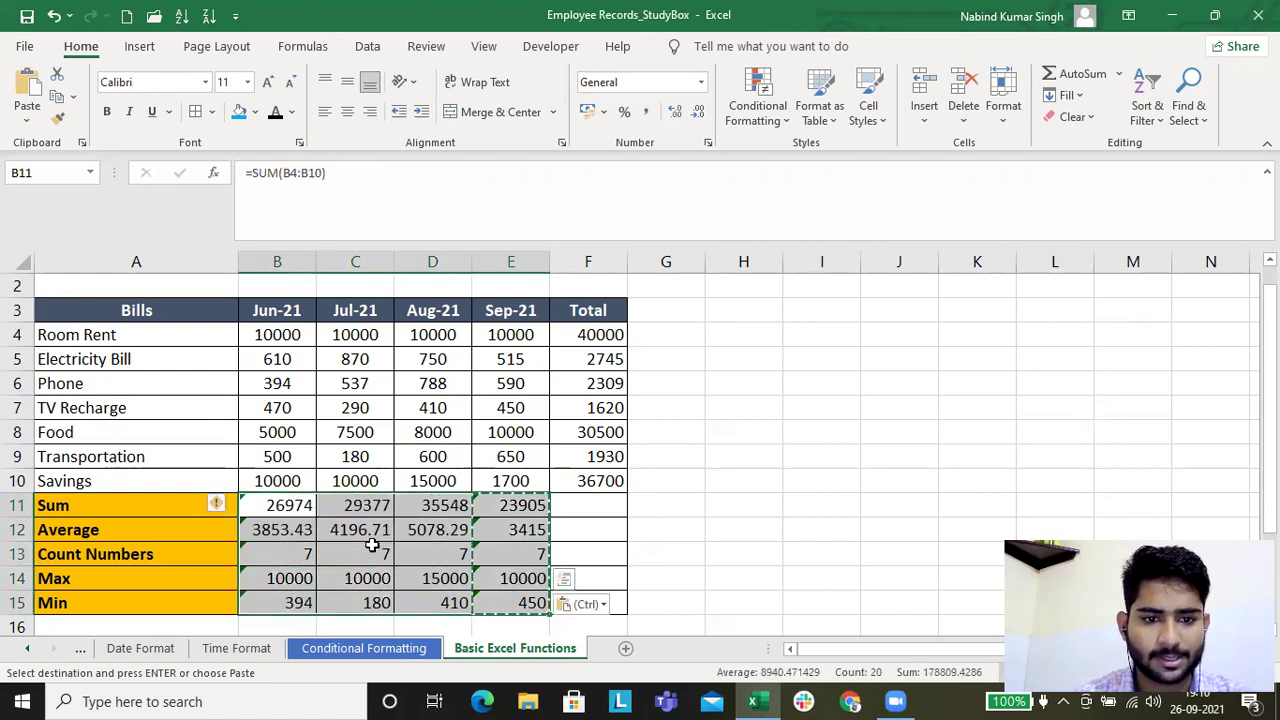
left_click(230, 507)
left_click(255, 595)
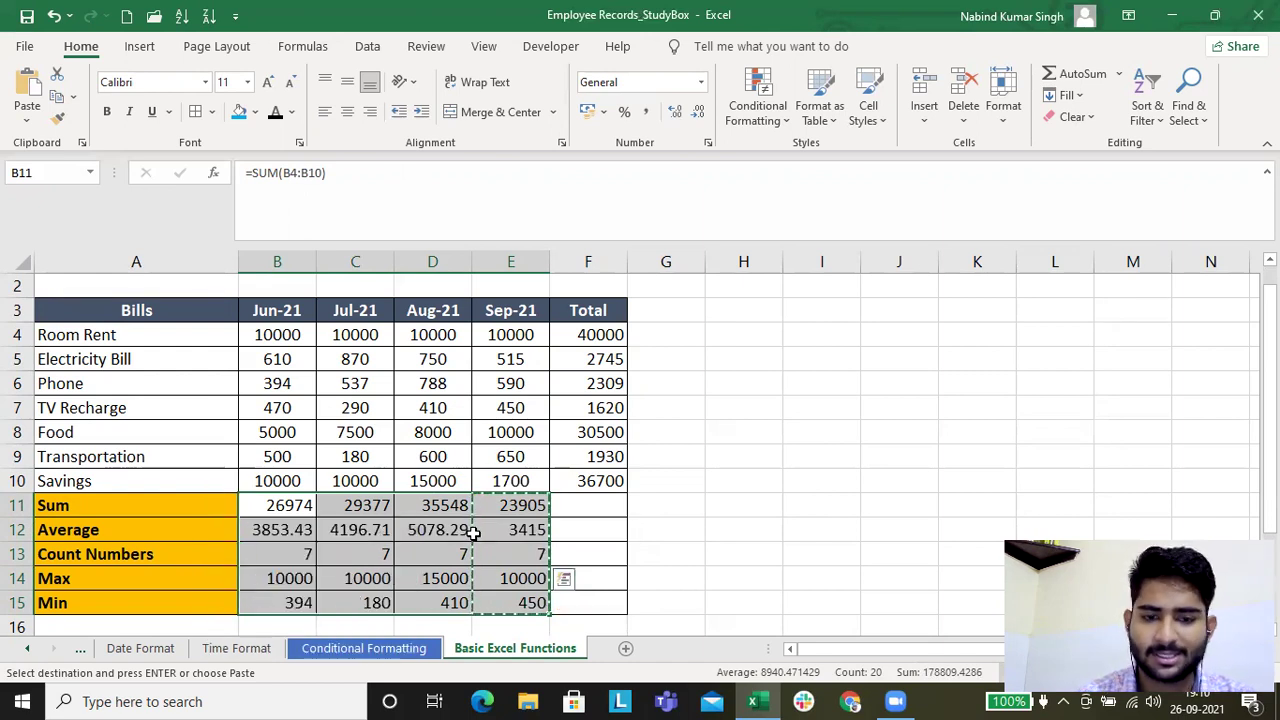
left_click(597, 528)
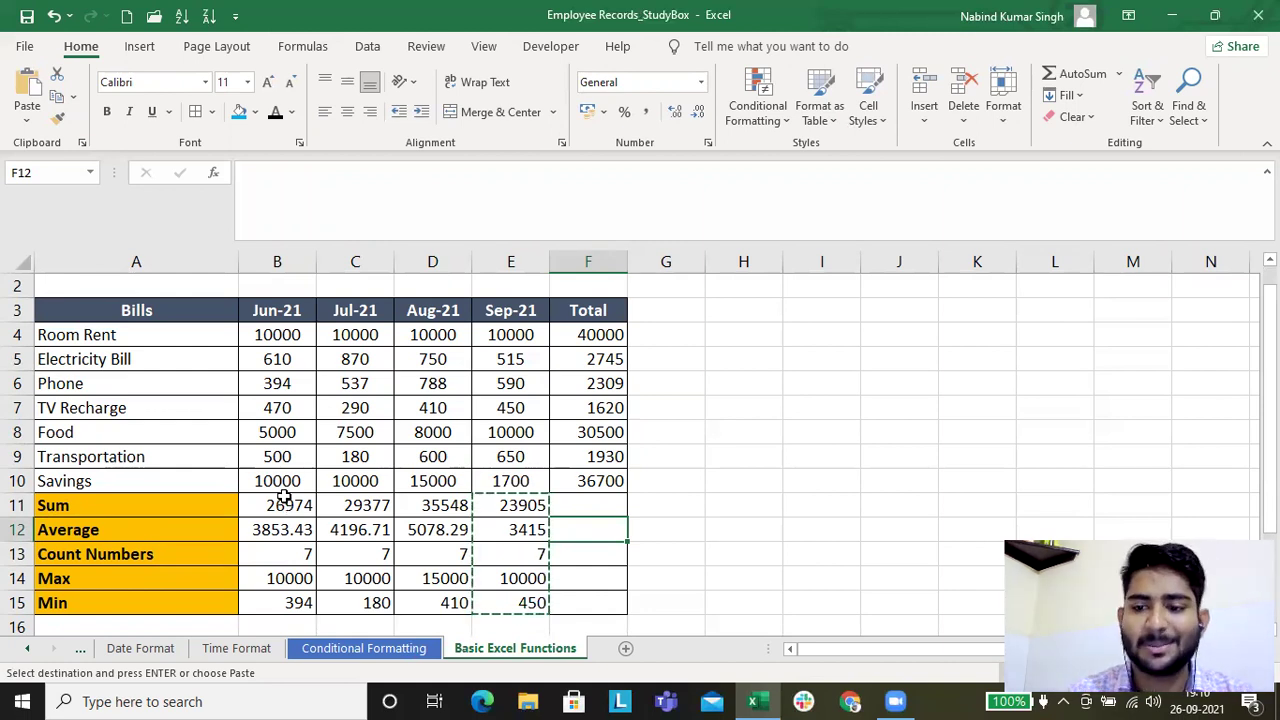
- Open the AutoSum dropdown in the Home tab's Editing group
left_click(1119, 74)
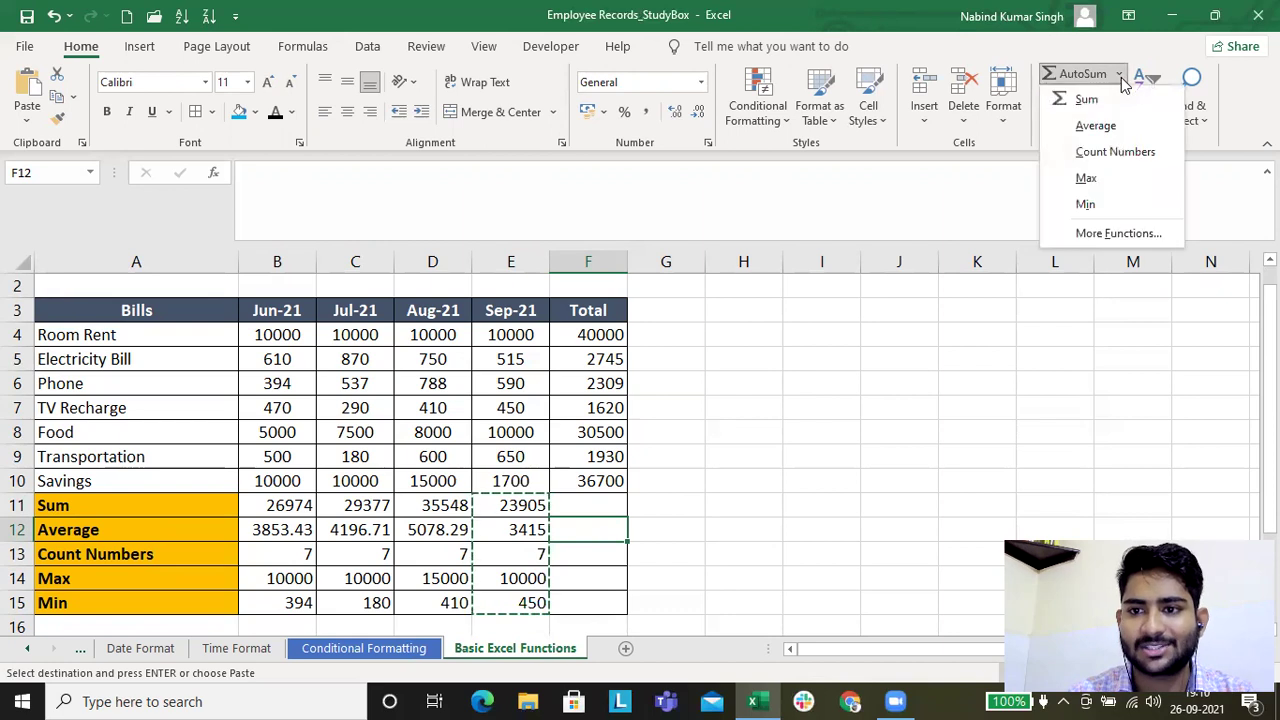